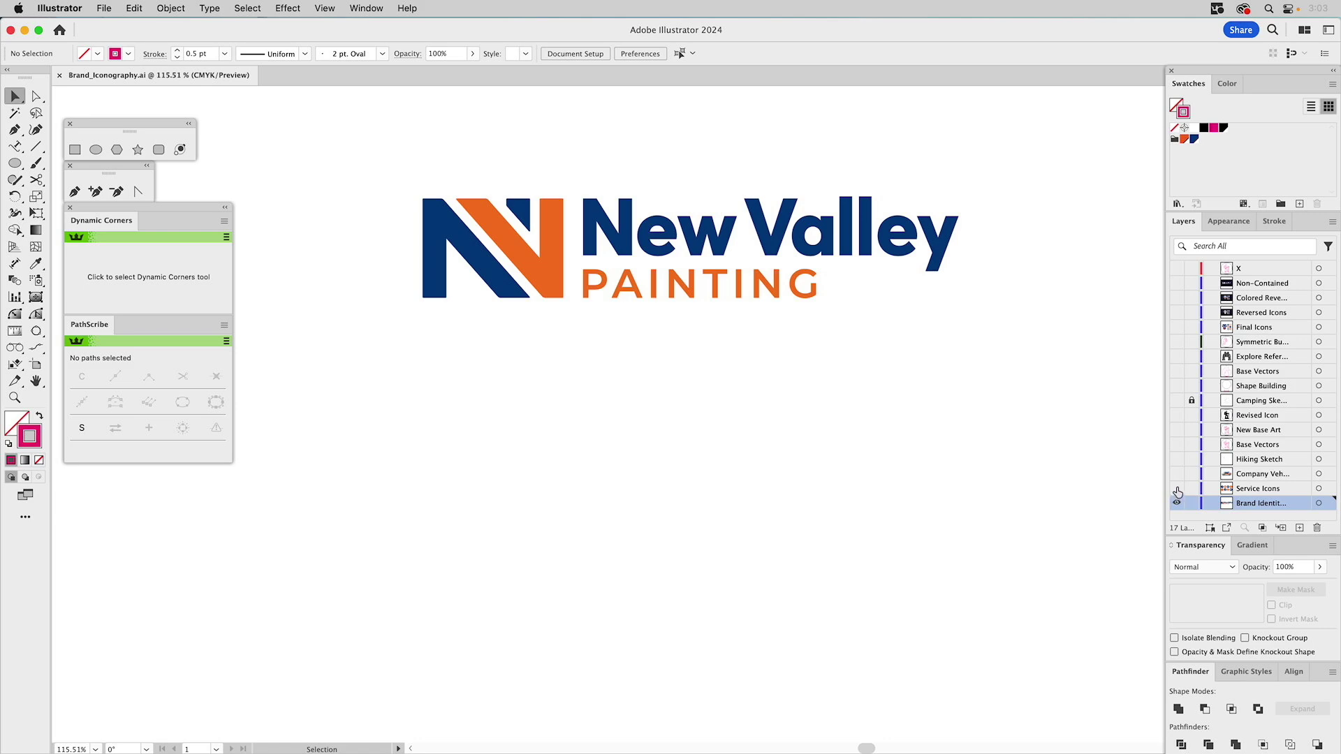
# Preview the Service Icons and Company Vehicle layers, then leave only the Hiking Sketch visible
pyautogui.click(1178, 490)
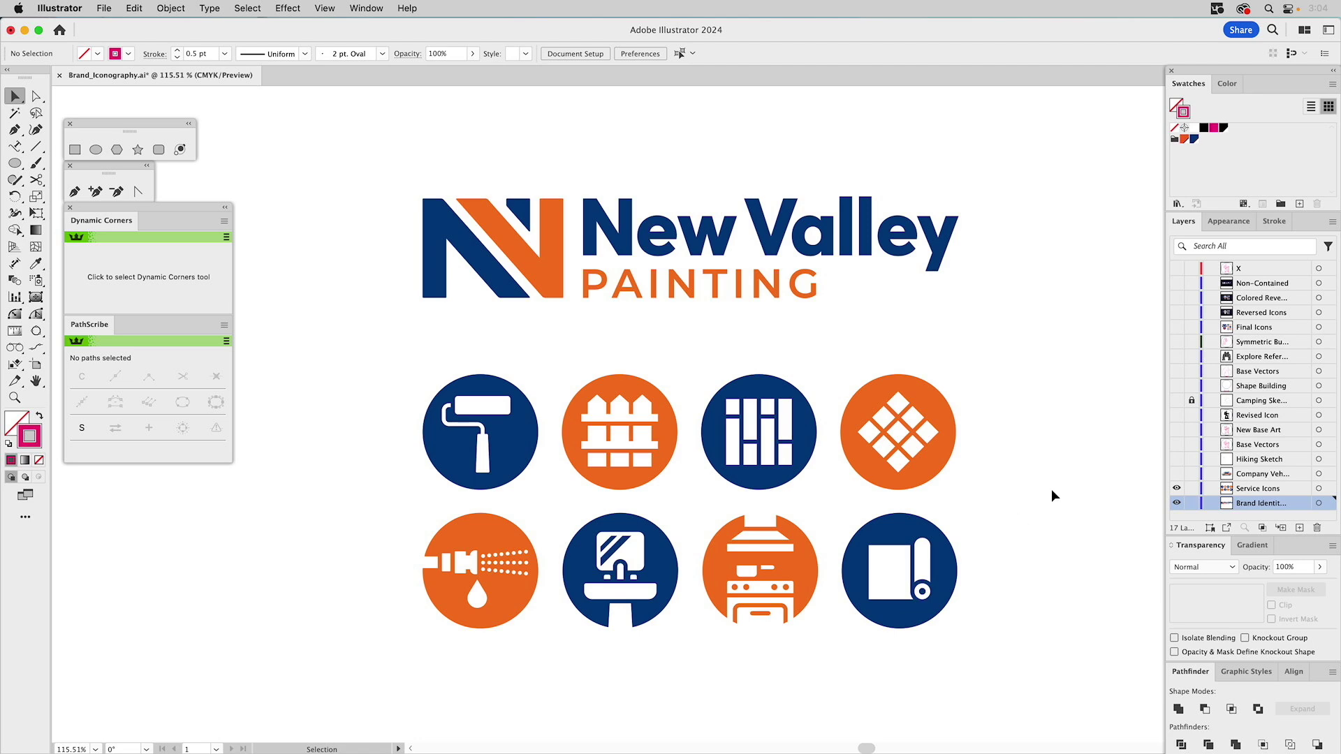
pyautogui.click(1177, 475)
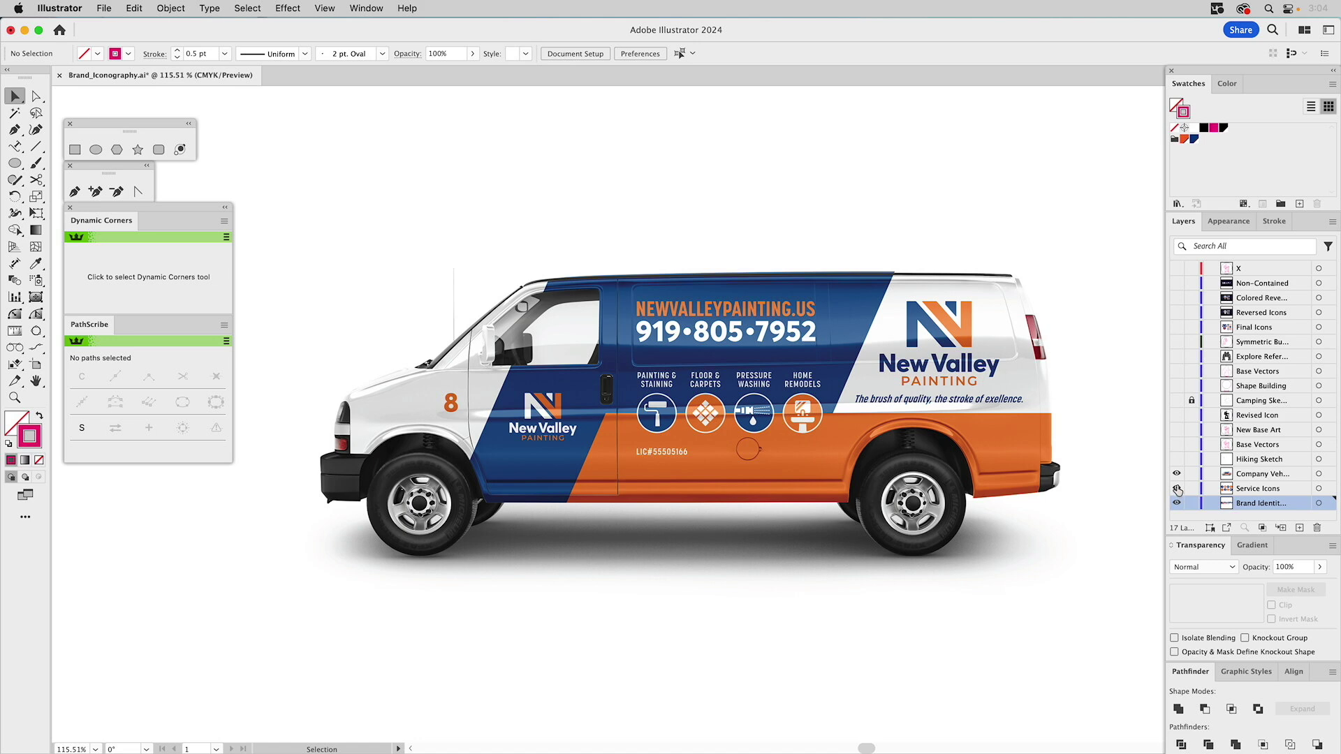
pyautogui.keyDown('alt'); pyautogui.click(1176, 459); pyautogui.keyUp('alt')
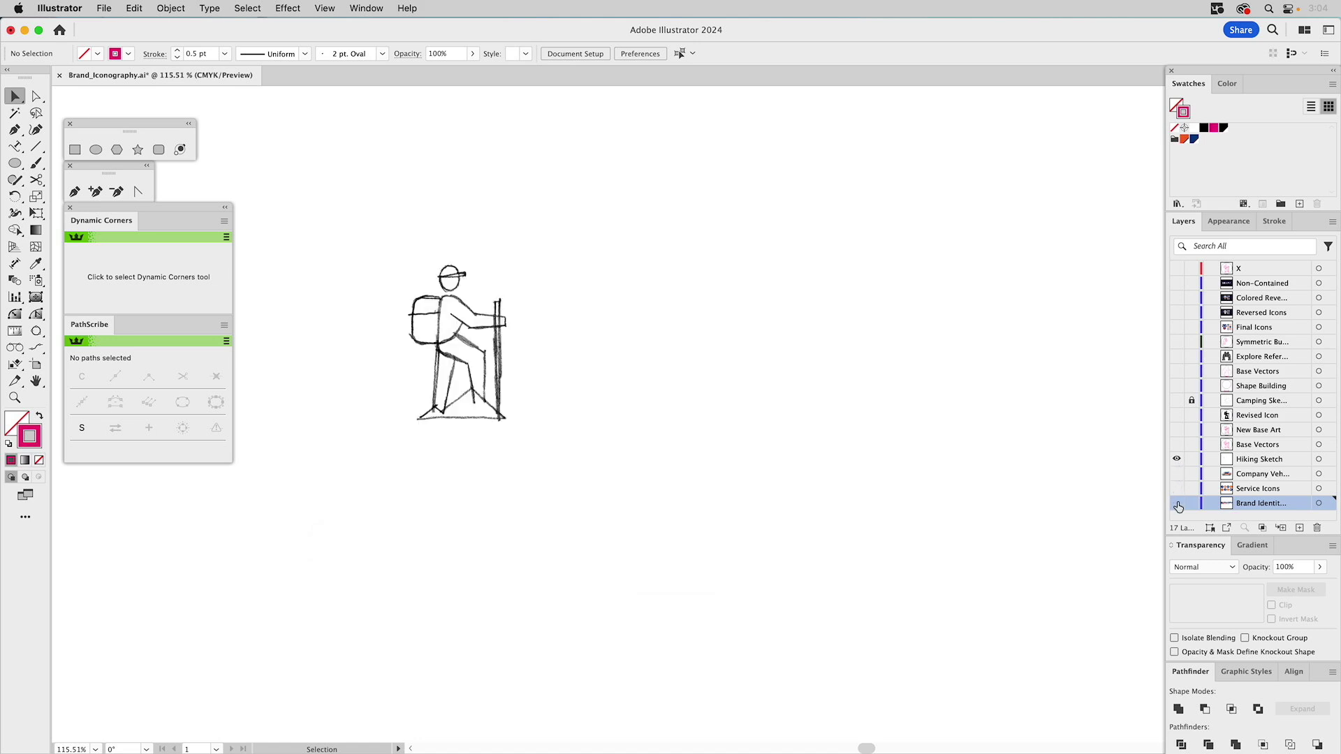
# Make Hiking Sketch the active layer and zoom in around the hiker drawing
pyautogui.click(1245, 460)
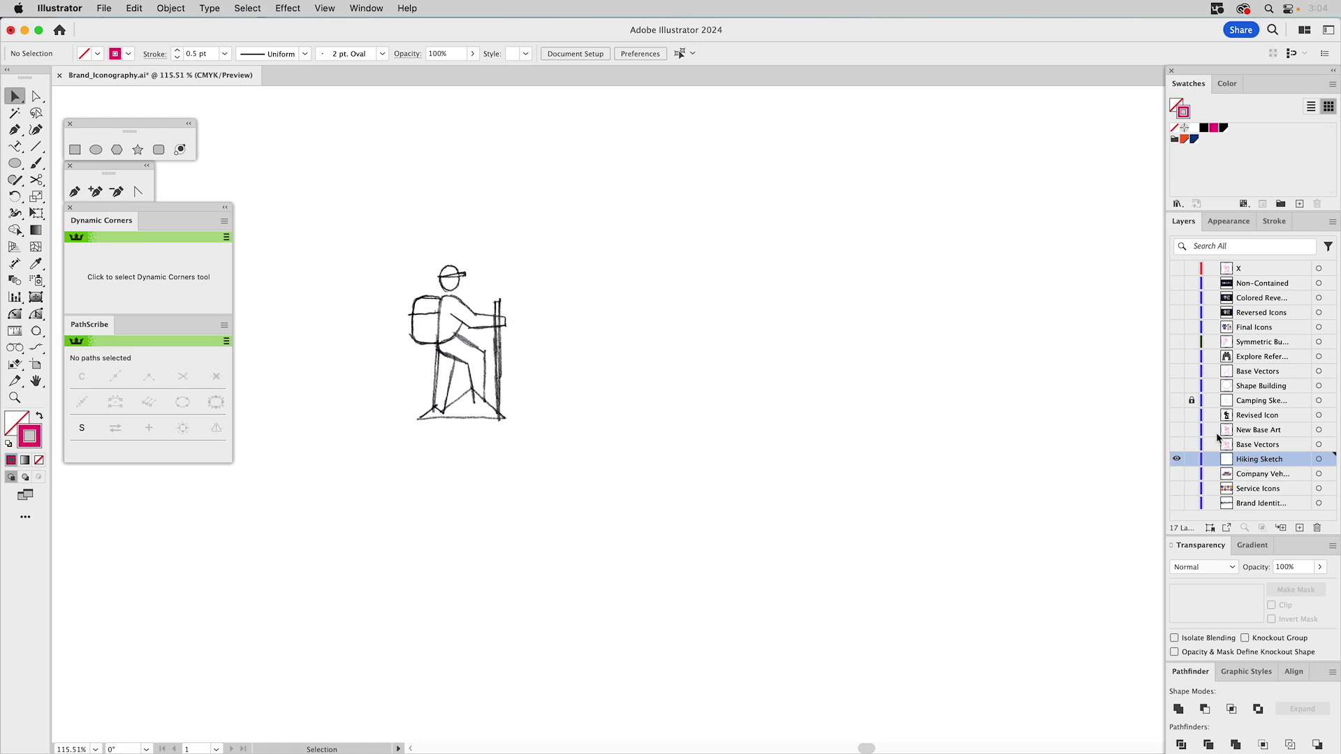
pyautogui.press('z')
pyautogui.moveTo(333, 203)
pyautogui.mouseDown()
pyautogui.moveTo(359, 254)
pyautogui.moveTo(610, 501)
pyautogui.mouseUp()
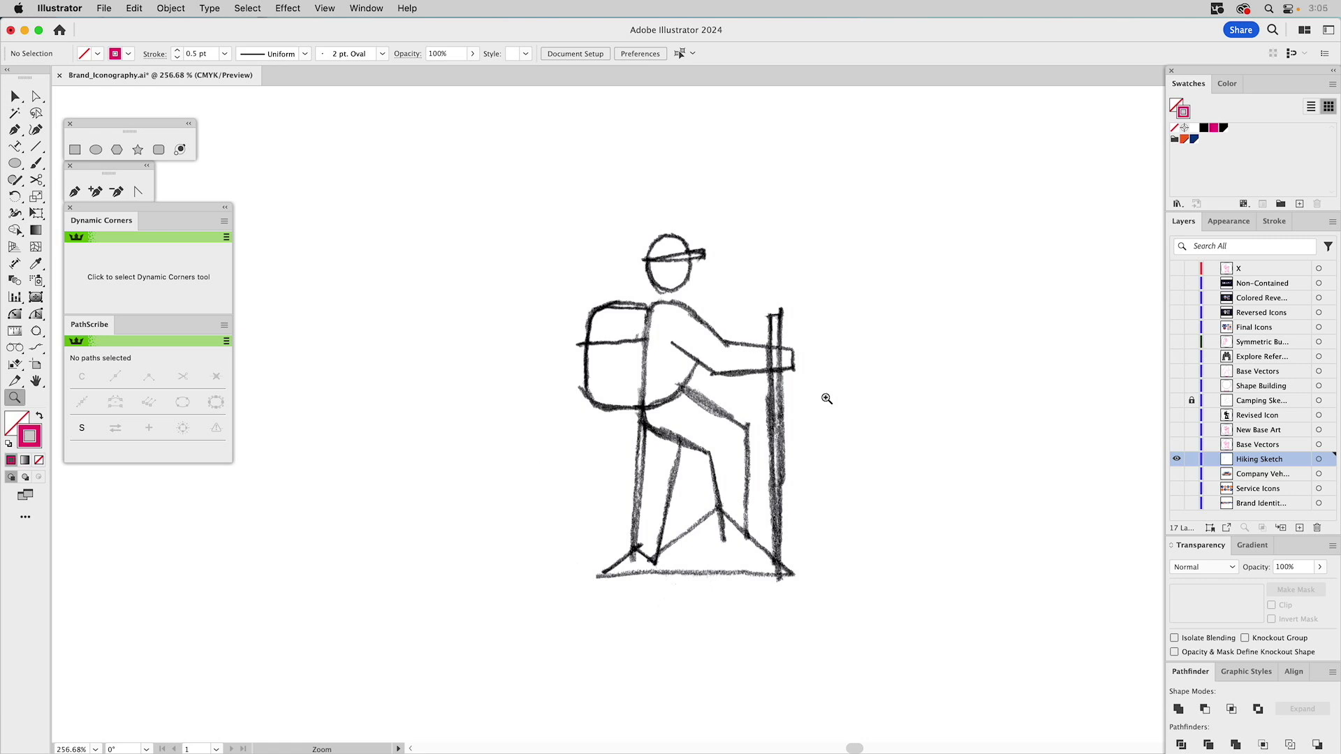
pyautogui.press('v')
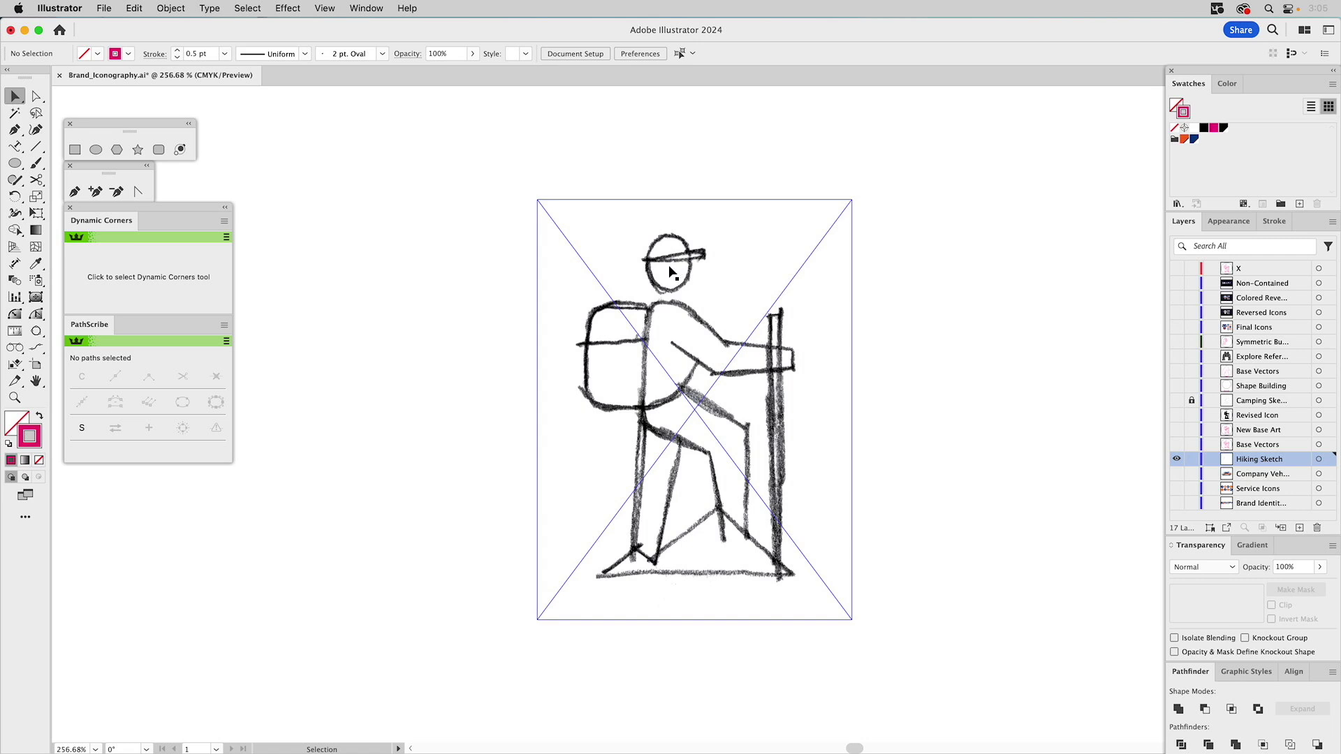
# Fade the hiker sketch to 15% opacity, lock its layer, and show Base Vectors
pyautogui.click(670, 264)
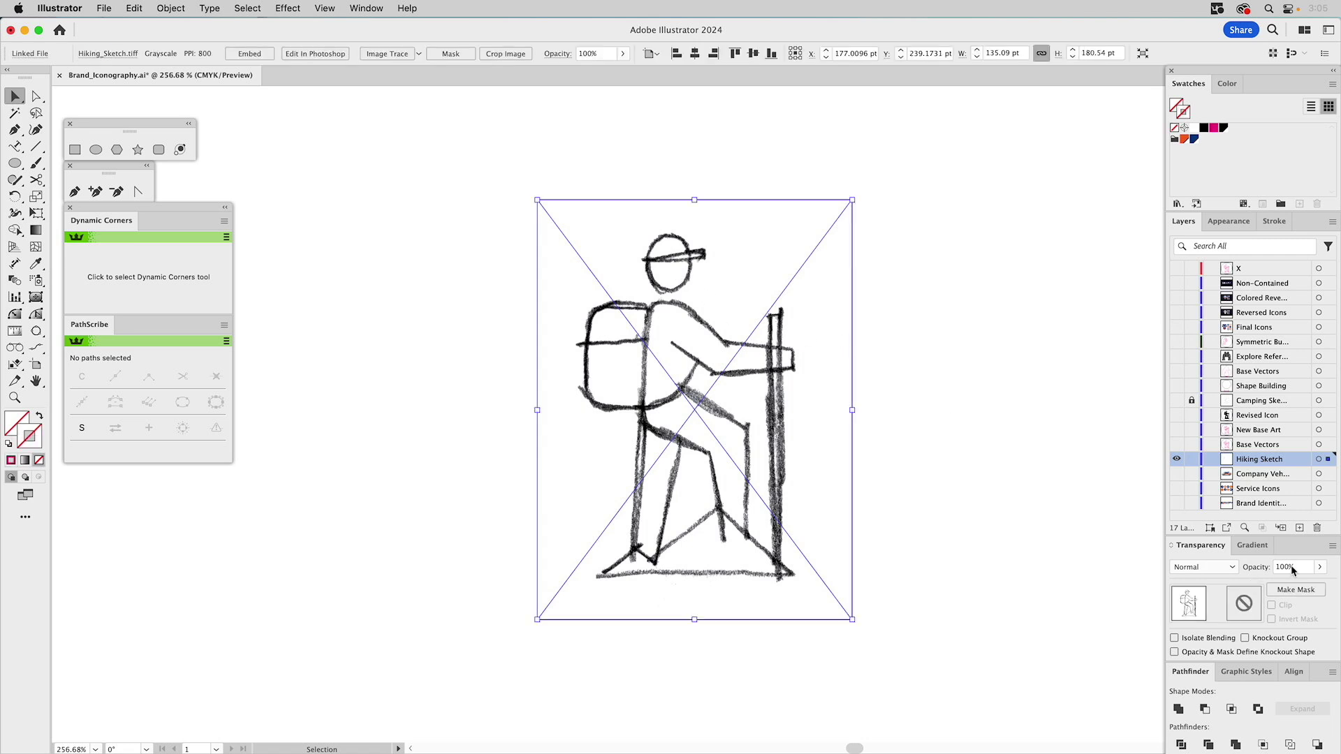
pyautogui.click(1255, 567)
pyautogui.write('15')
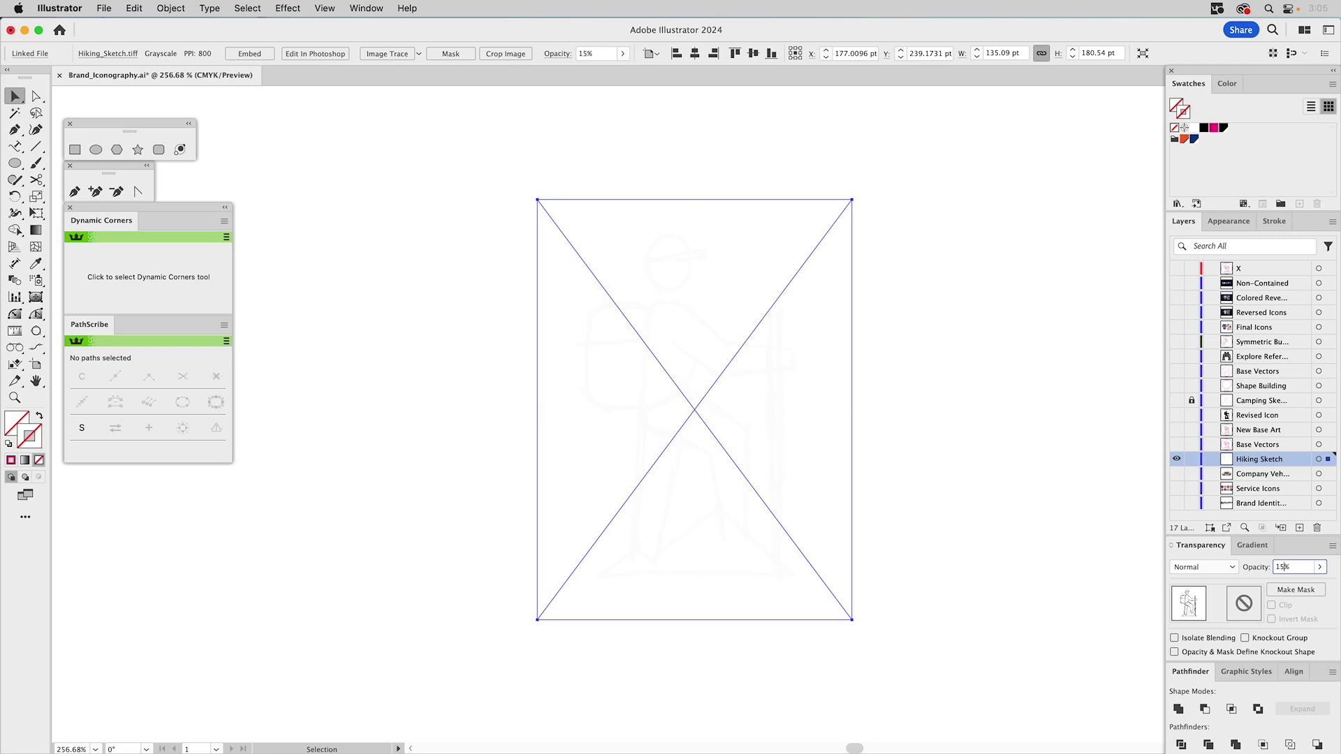
pyautogui.press('Return')
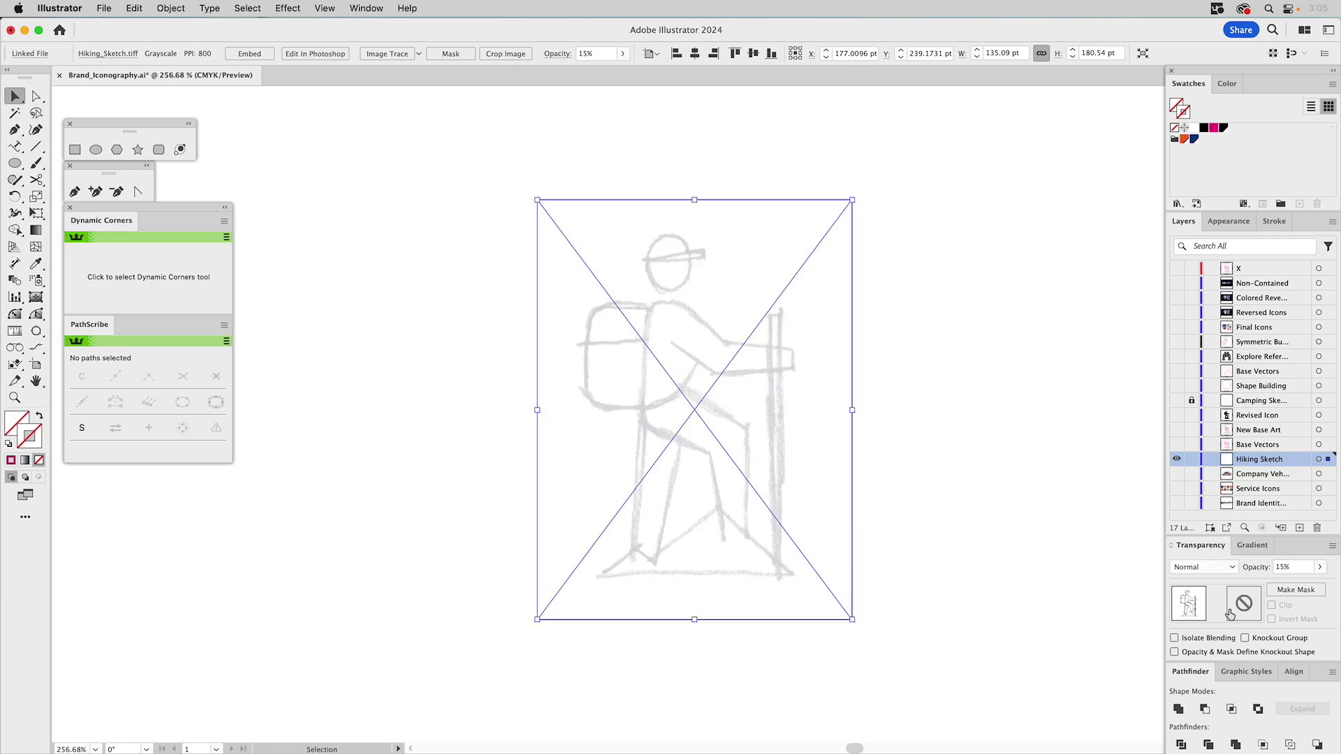
pyautogui.click(1193, 459)
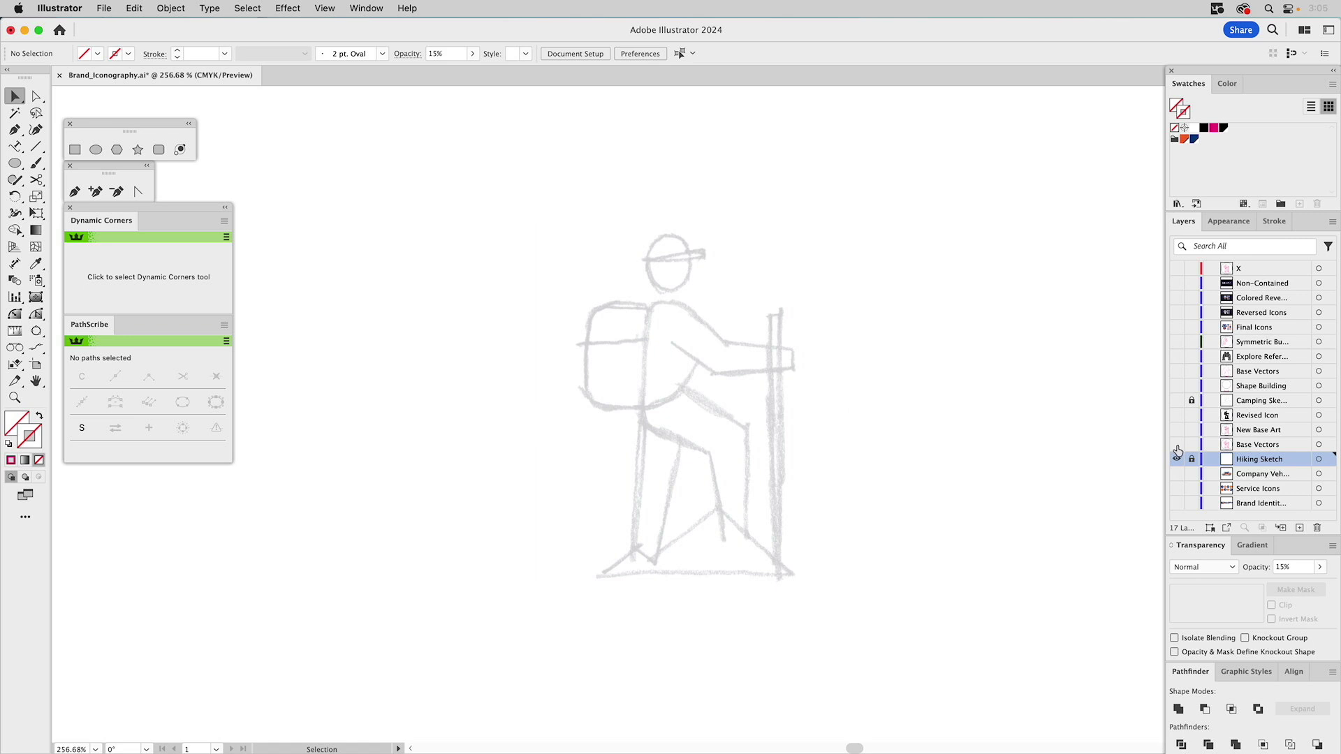
pyautogui.click(1177, 445)
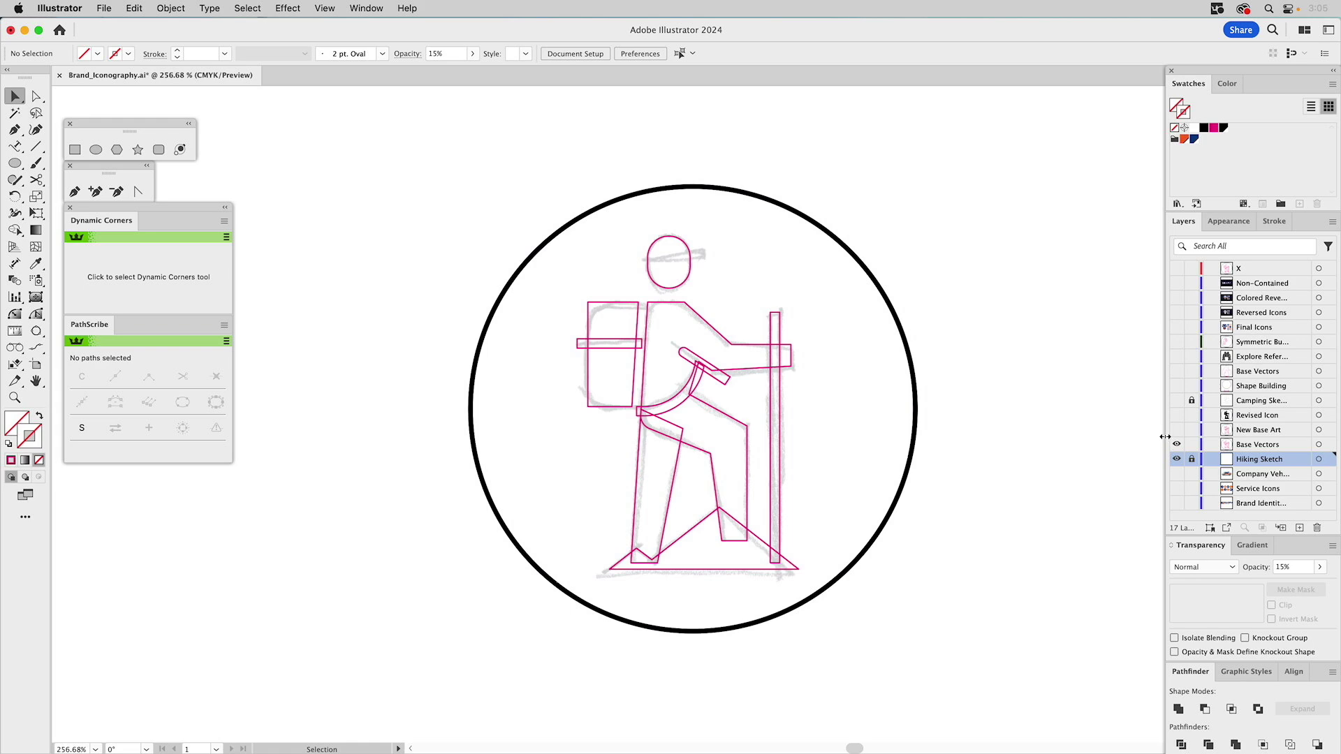
# Select the hiker's body, backpack strap, backpack, forearm and arm arc paths one by one to inspect them
pyautogui.click(712, 330)
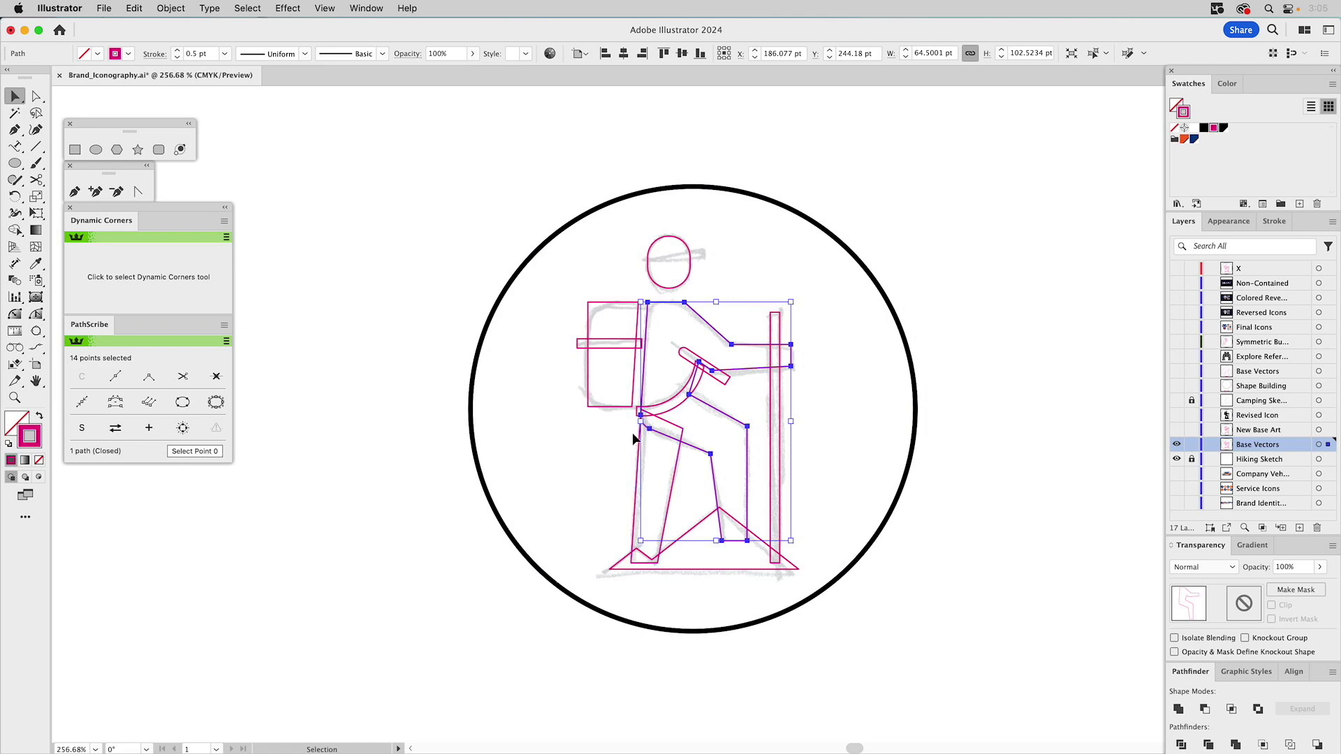
pyautogui.click(577, 437)
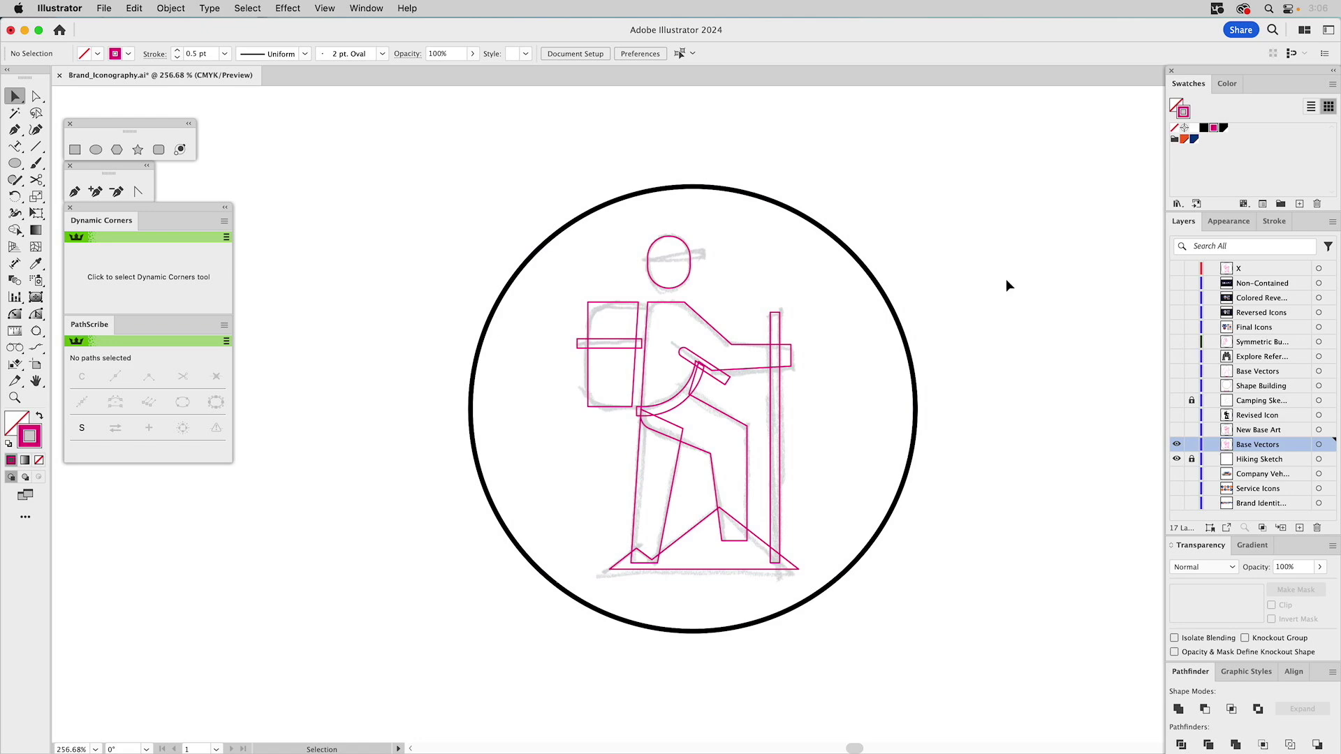
pyautogui.click(604, 342)
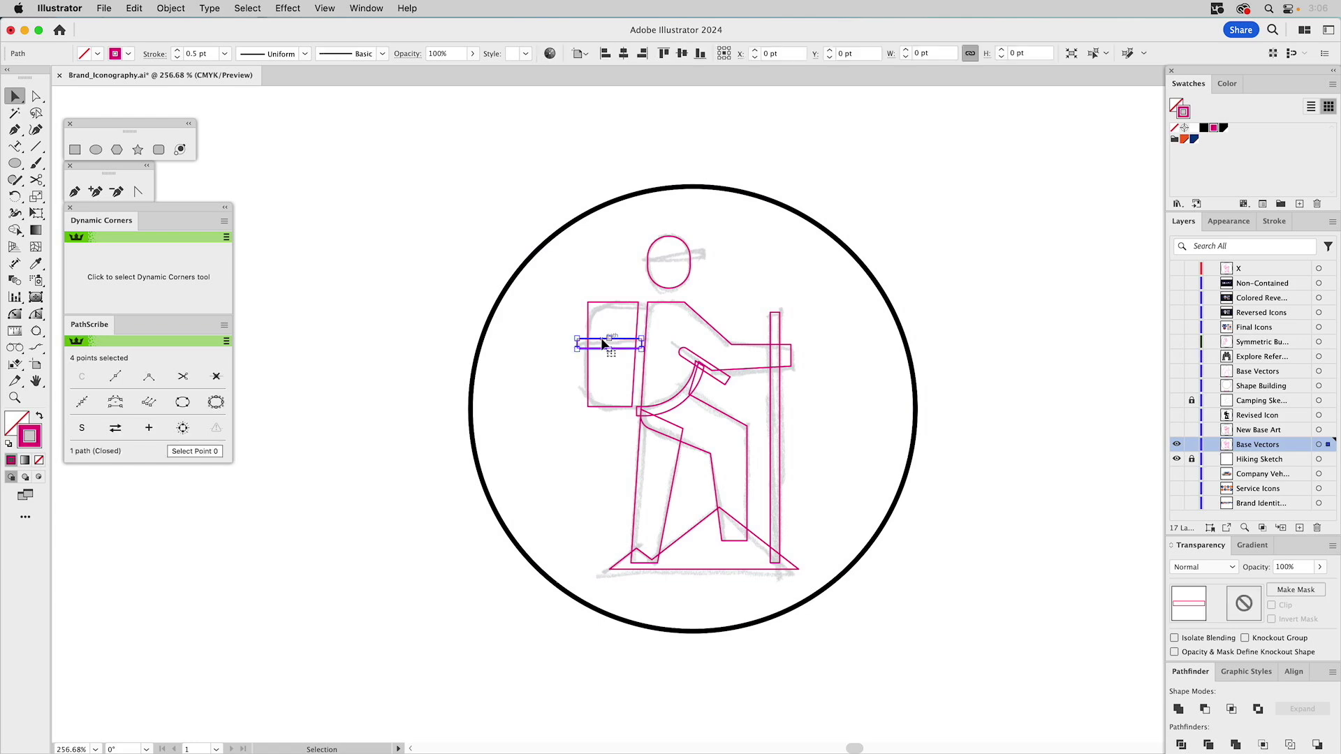
pyautogui.click(589, 318)
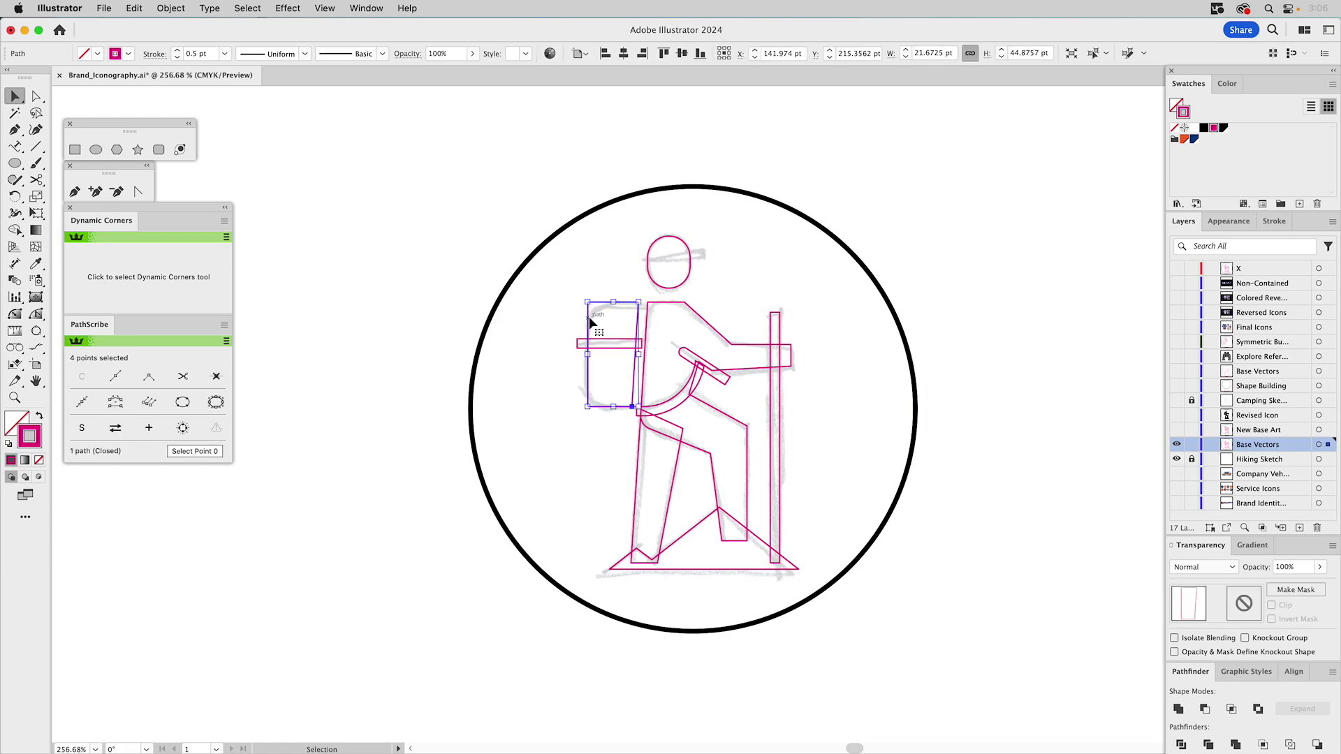
pyautogui.click(689, 359)
pyautogui.click(675, 403)
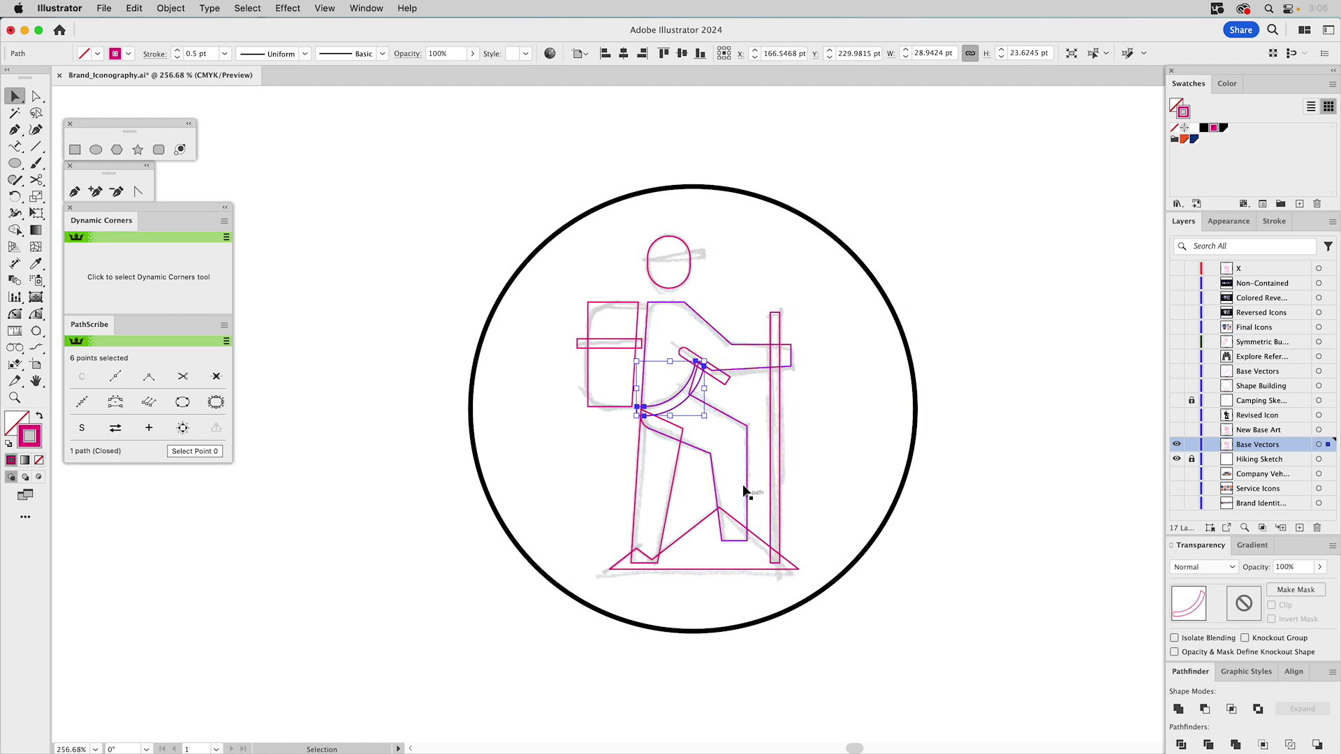
pyautogui.click(728, 443)
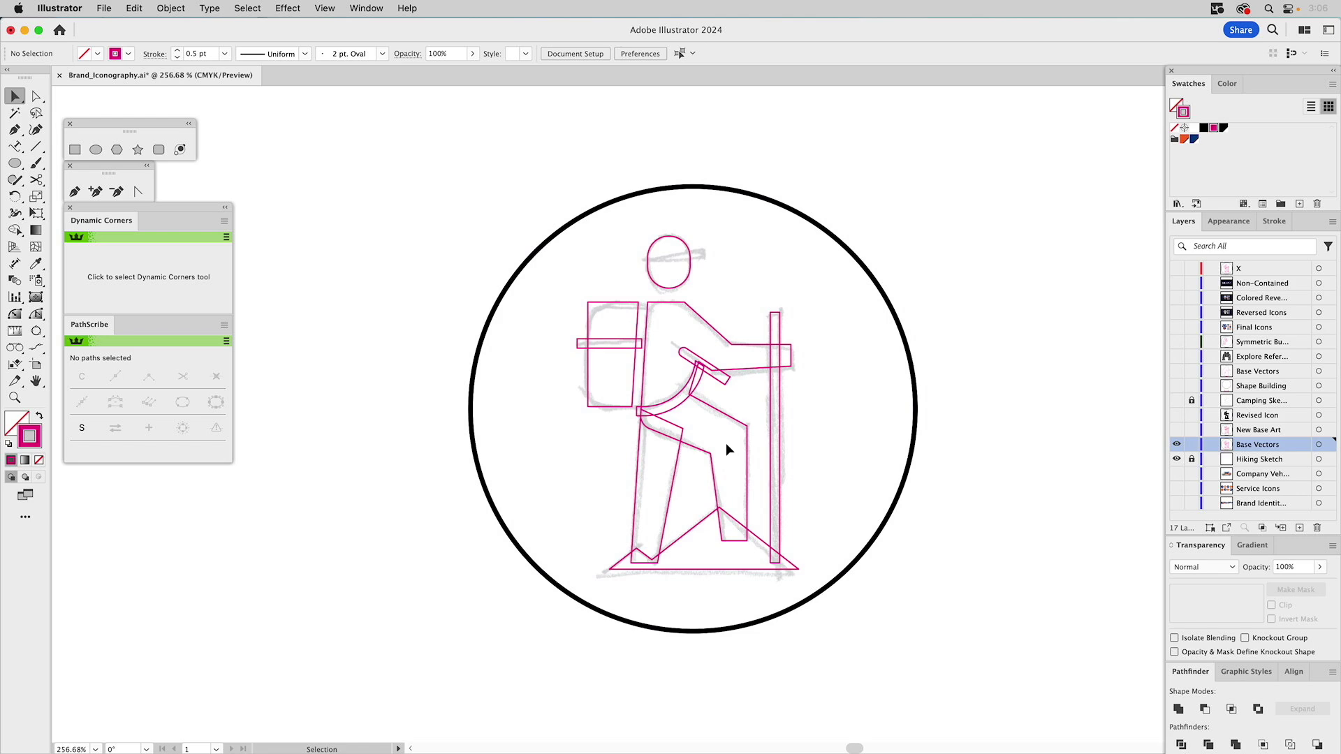
pyautogui.click(689, 448)
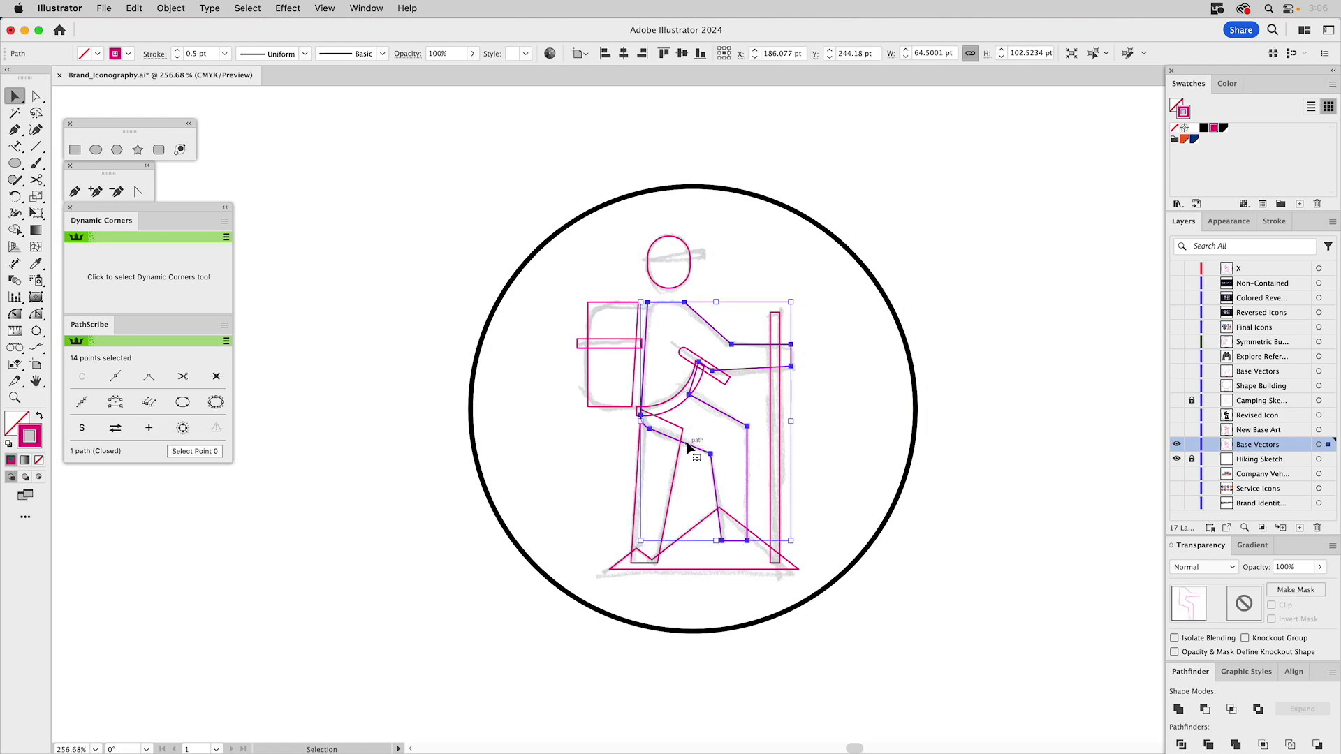
pyautogui.click(956, 422)
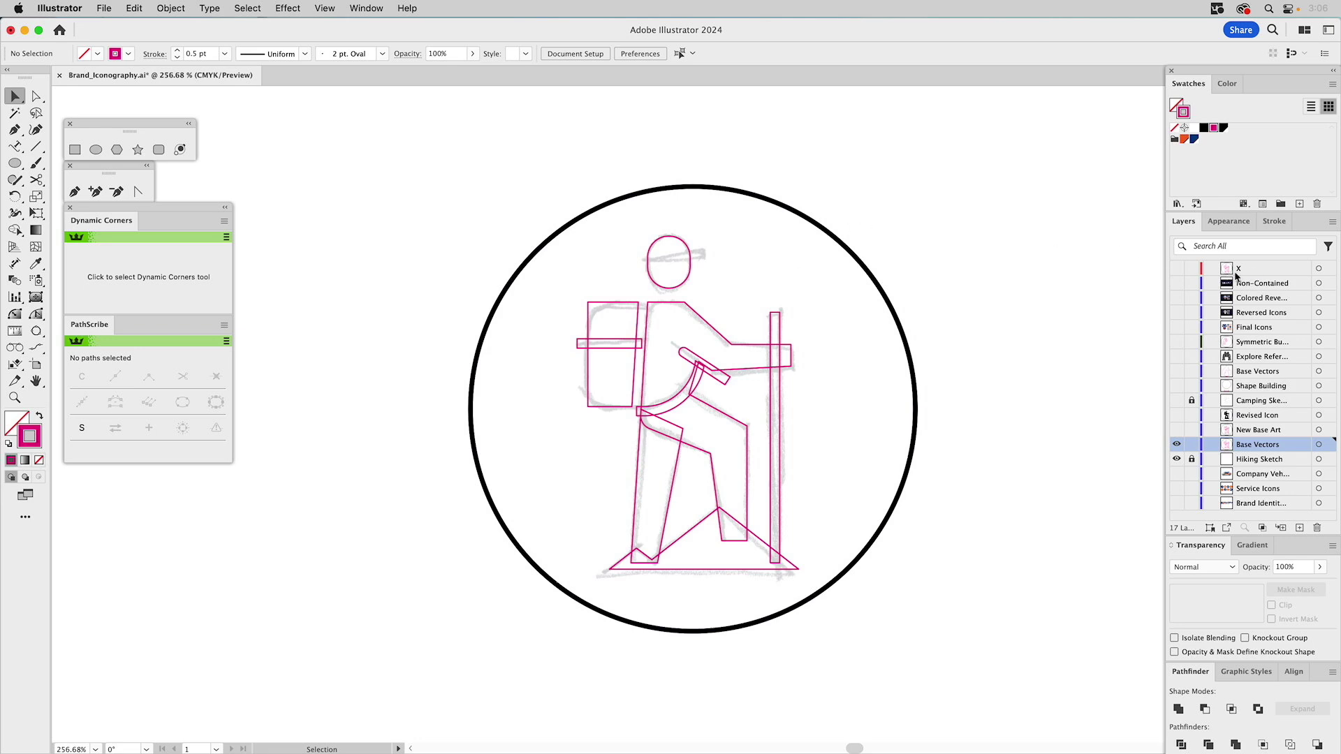
pyautogui.click(1192, 401)
pyautogui.moveTo(1176, 447); pyautogui.dragTo(1176, 461)
pyautogui.click(1180, 270)
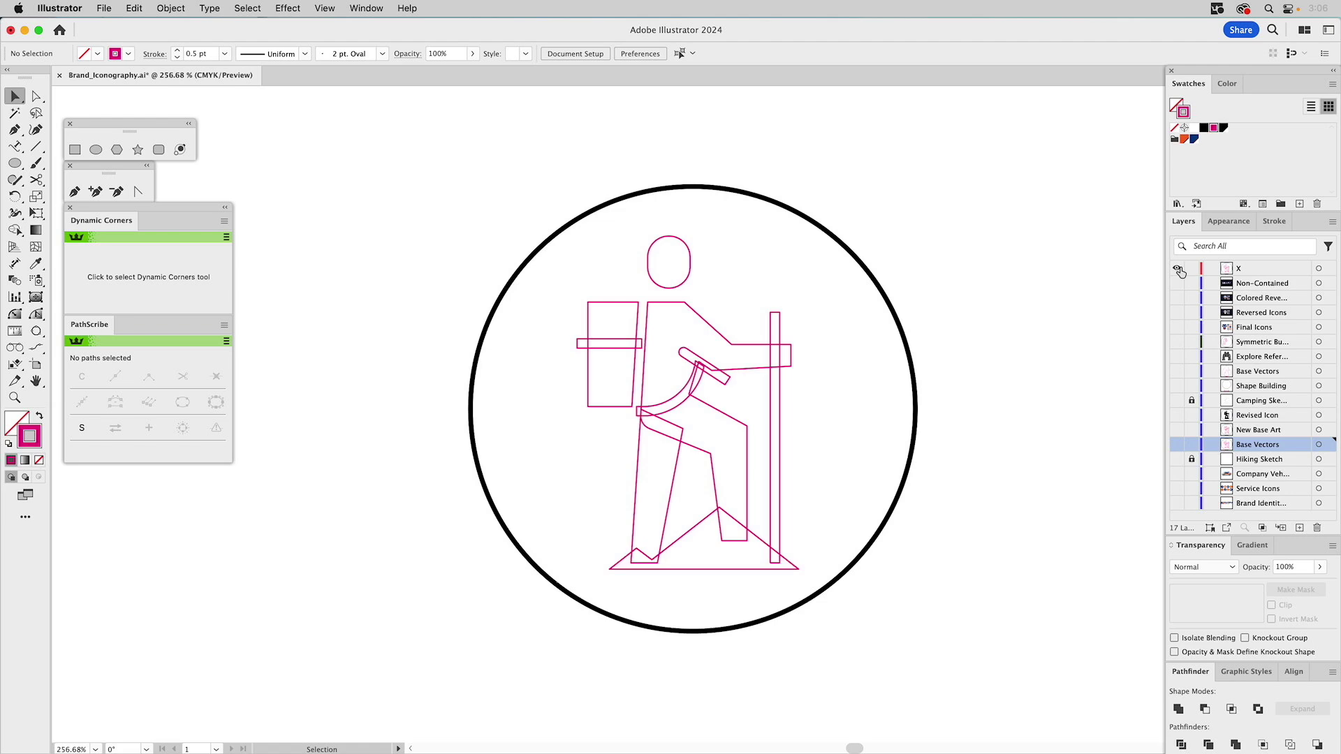
pyautogui.click(1240, 271)
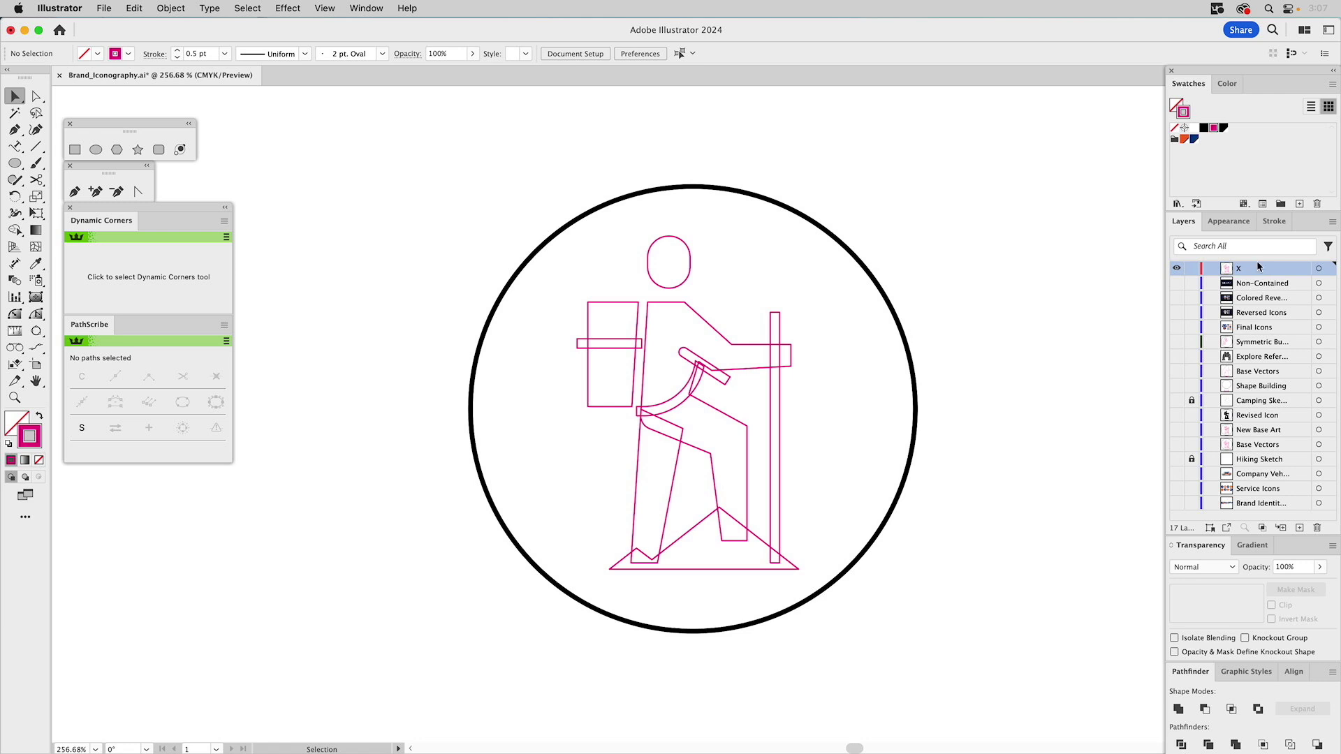
pyautogui.click(1177, 268)
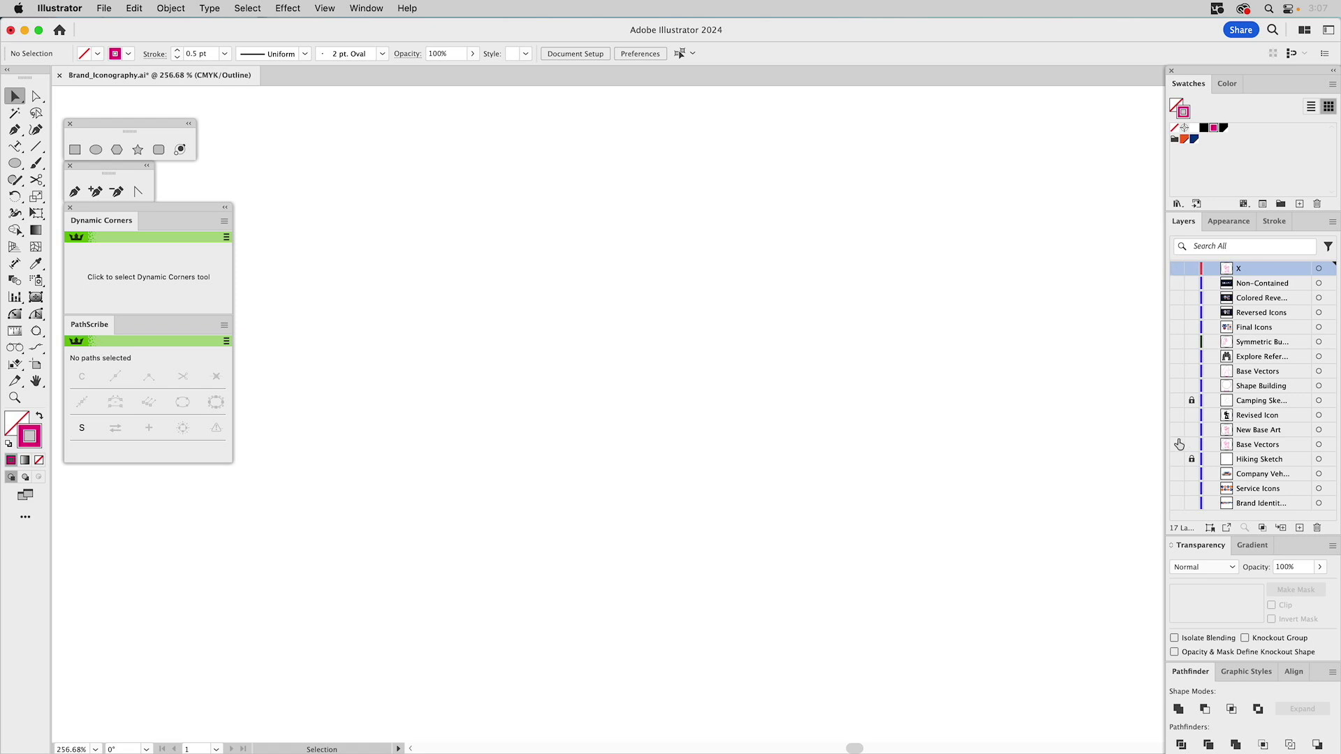
pyautogui.moveTo(1177, 445); pyautogui.dragTo(1179, 454)
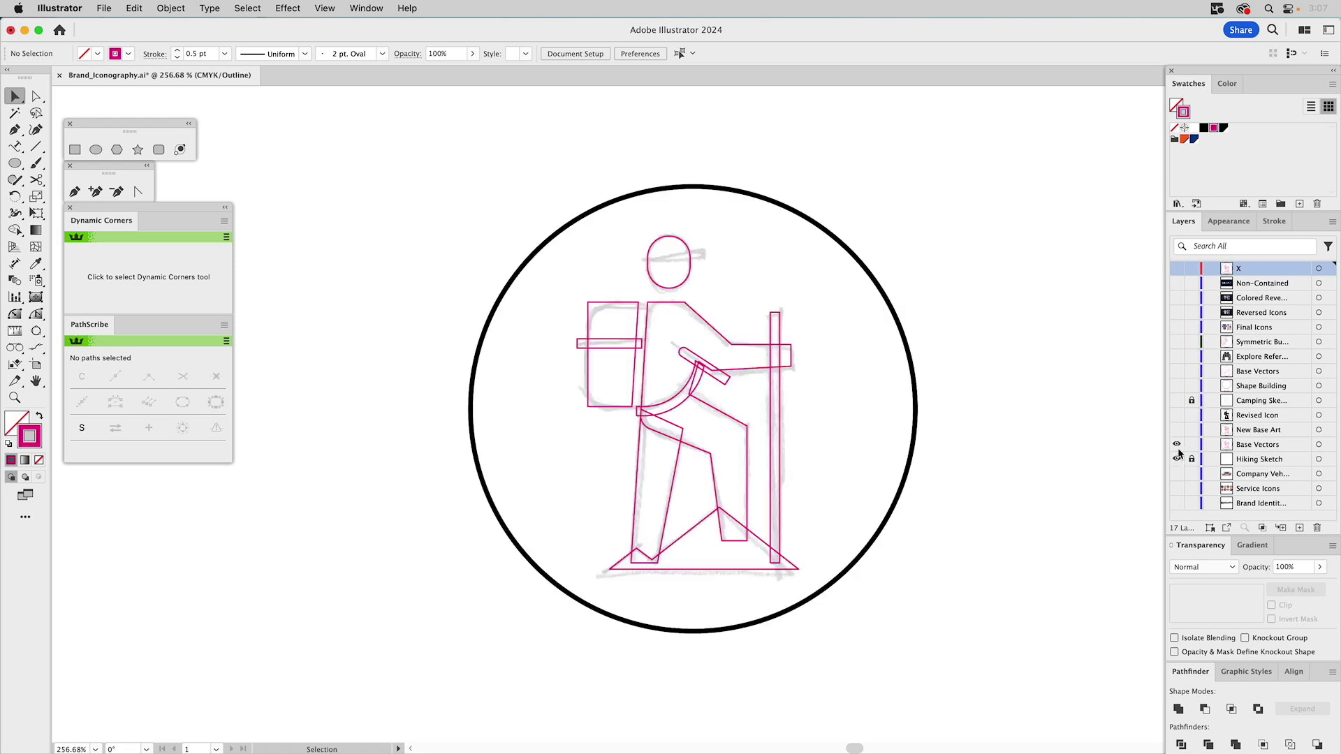
pyautogui.click(691, 446)
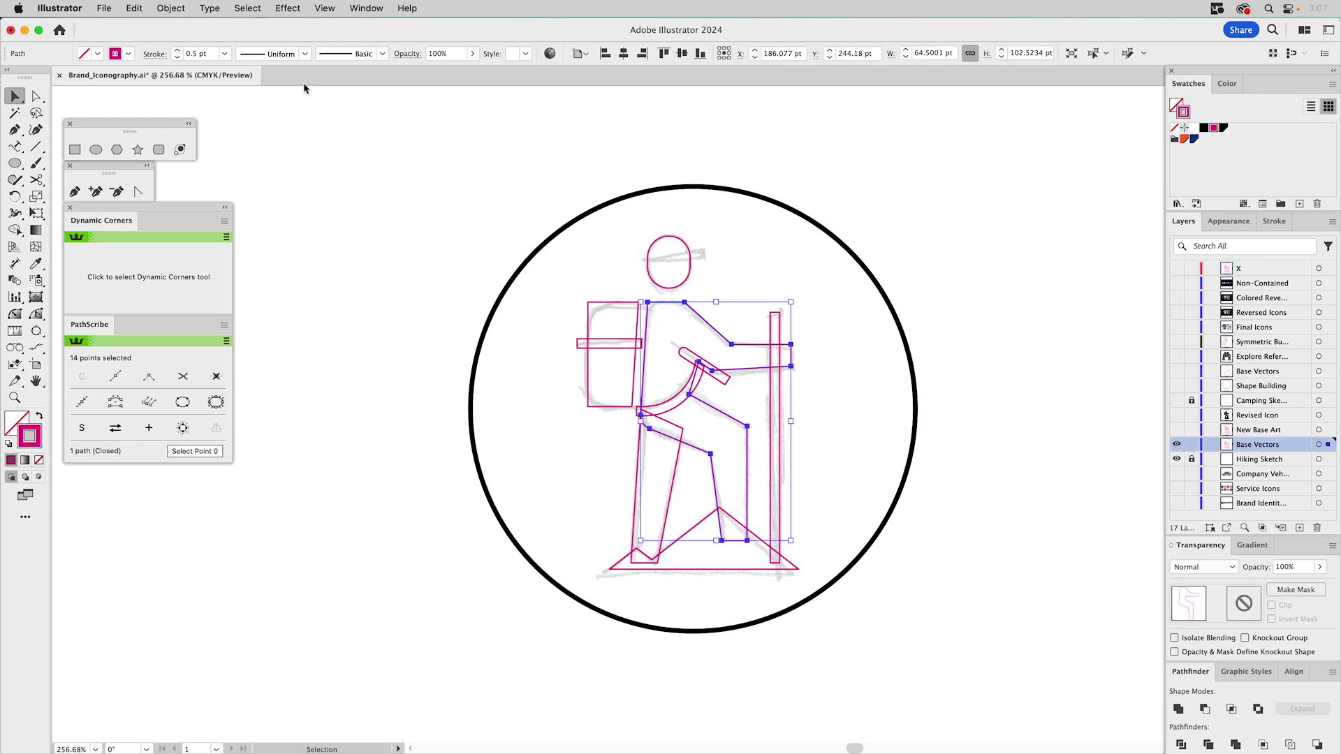
# Offset the body outline by 4 pt, fill it orange, and add the back-leg path
pyautogui.click(171, 8)
pyautogui.moveTo(169, 376)
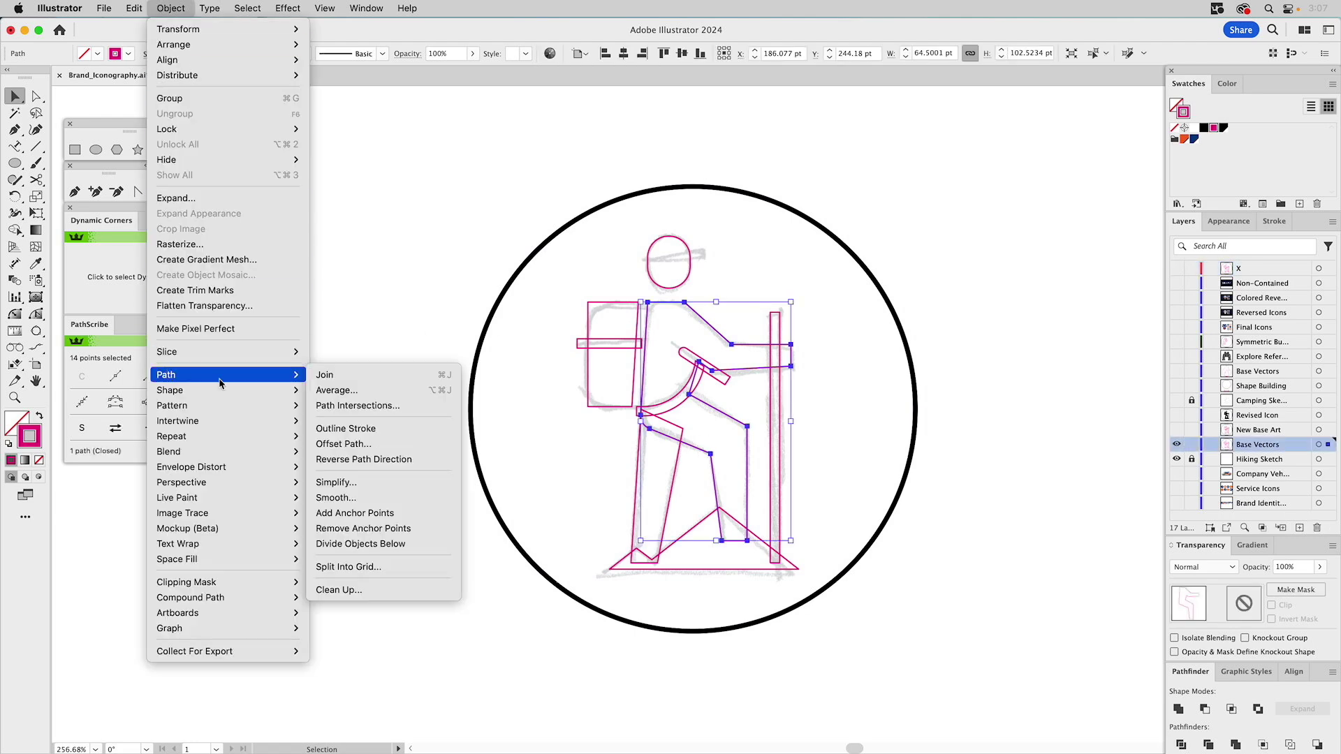
pyautogui.click(336, 444)
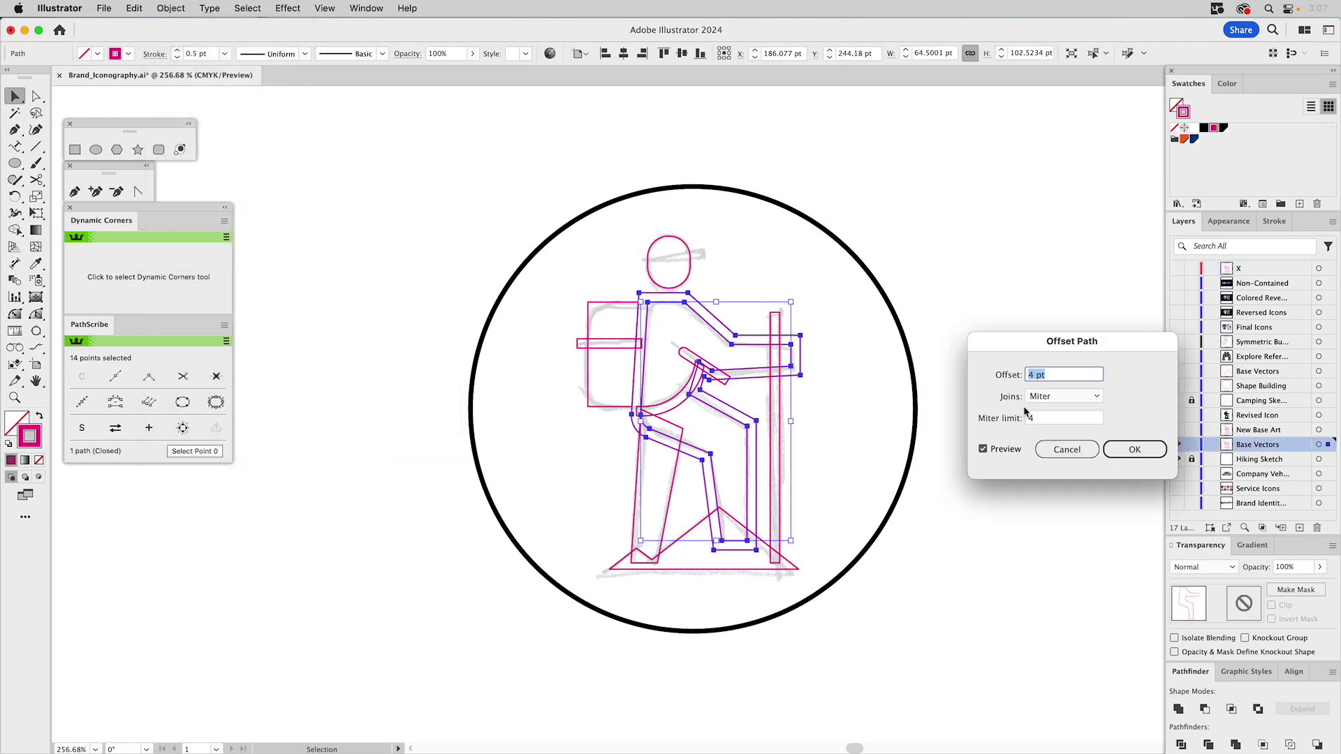
pyautogui.click(1135, 450)
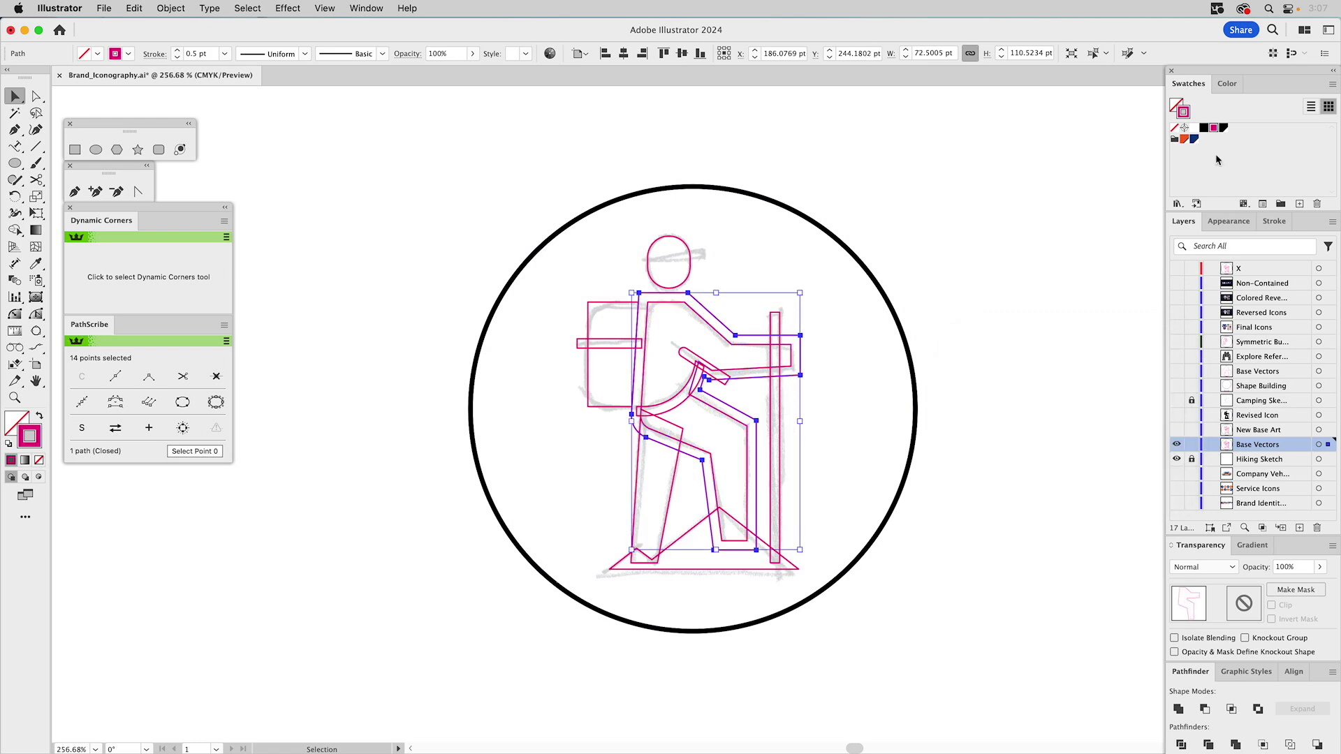
pyautogui.moveTo(1183, 139); pyautogui.dragTo(1174, 104)
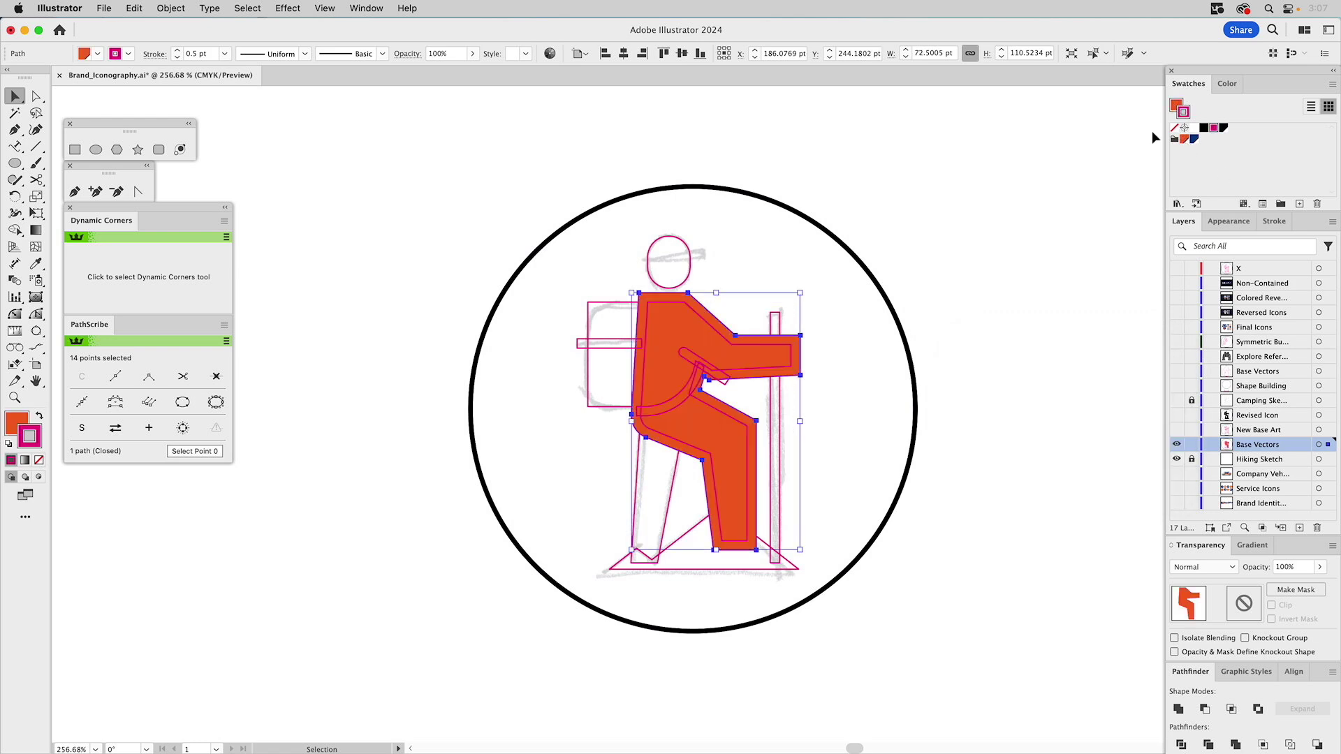
pyautogui.keyDown('shift'); pyautogui.click(677, 466); pyautogui.keyUp('shift')
pyautogui.keyDown('shift'); pyautogui.click(678, 466); pyautogui.keyUp('shift')
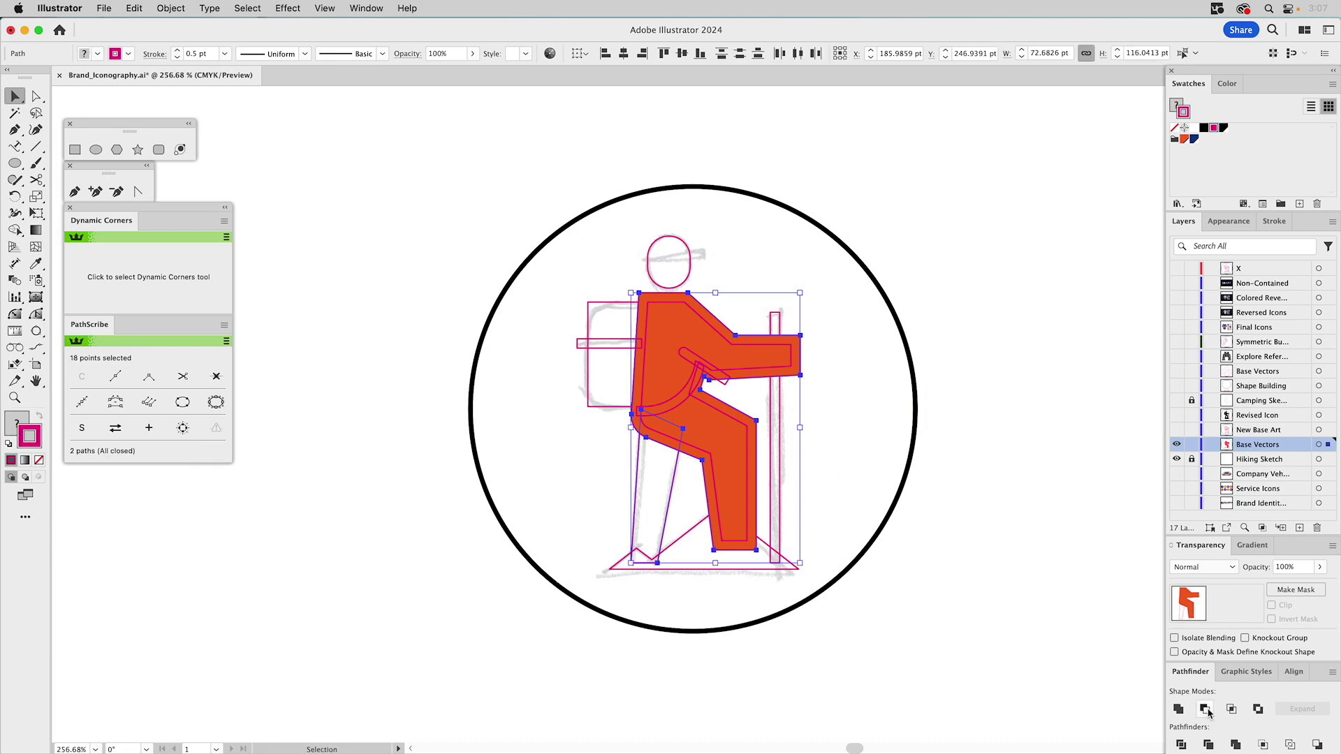
# Undo the orange fill and select the hiker's back leg on its own
pyautogui.press('super+z')
pyautogui.press('super+z')
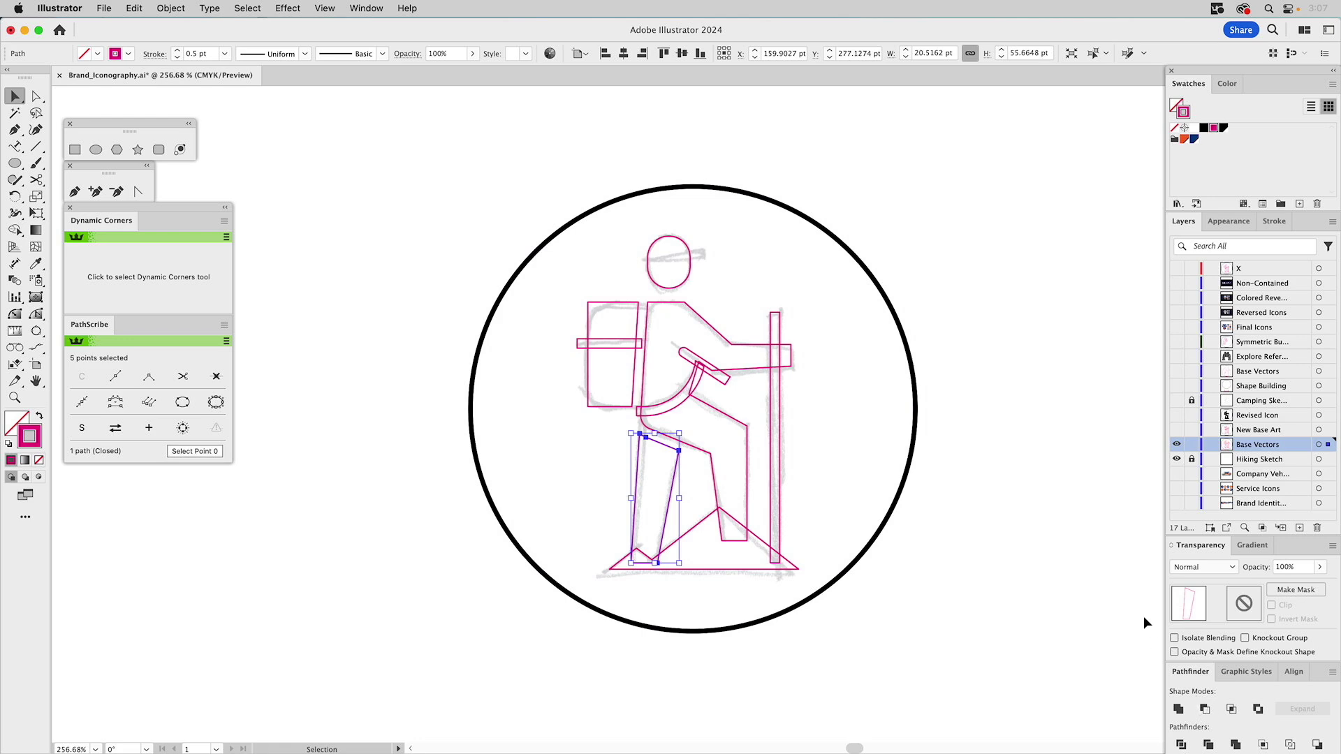
pyautogui.click(1143, 616)
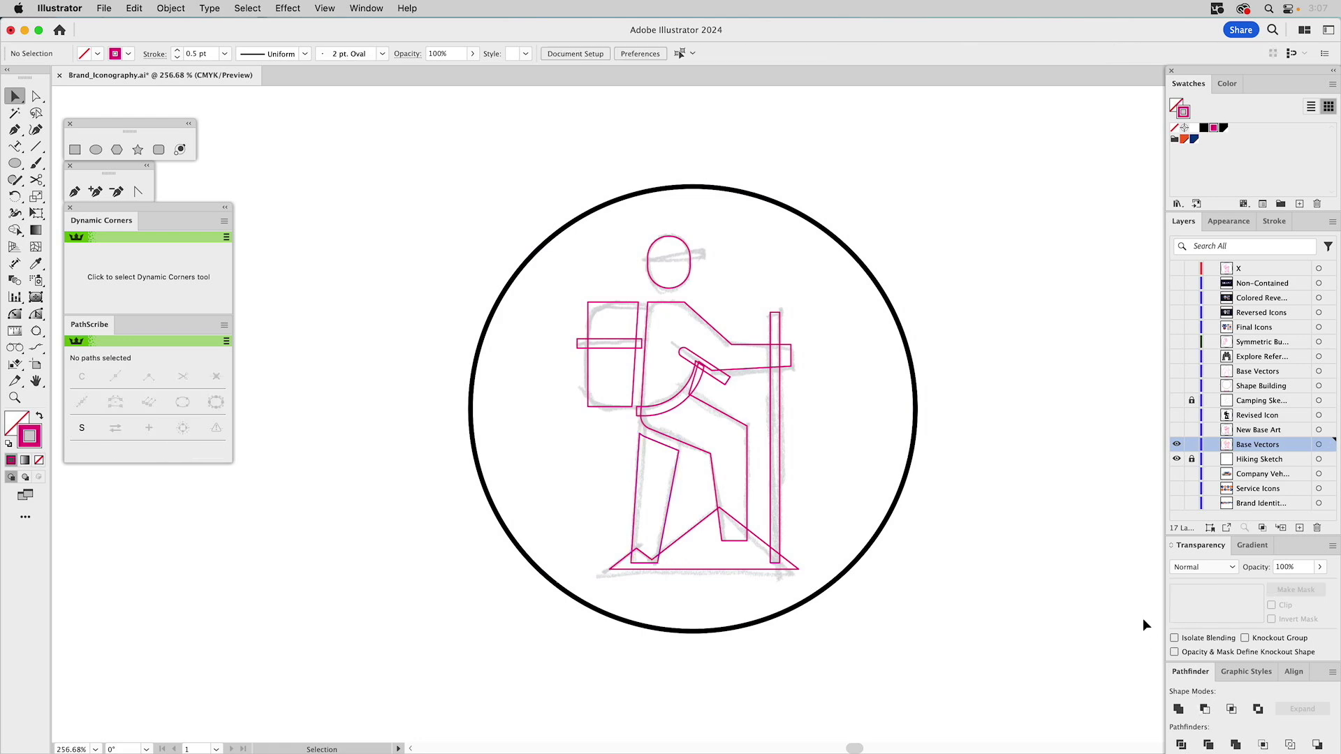
pyautogui.click(680, 458)
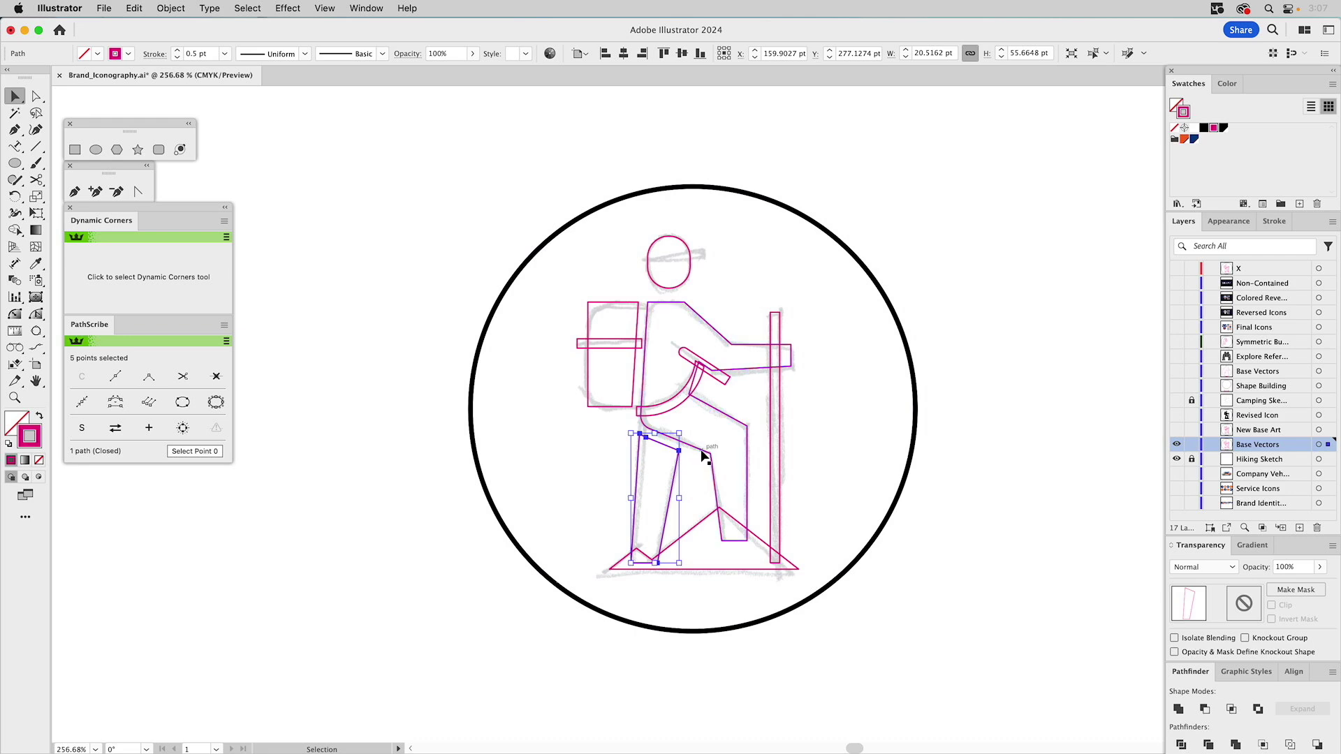
# Unite the two arm pieces and give the result an orange-red stroke and fill
pyautogui.click(702, 452)
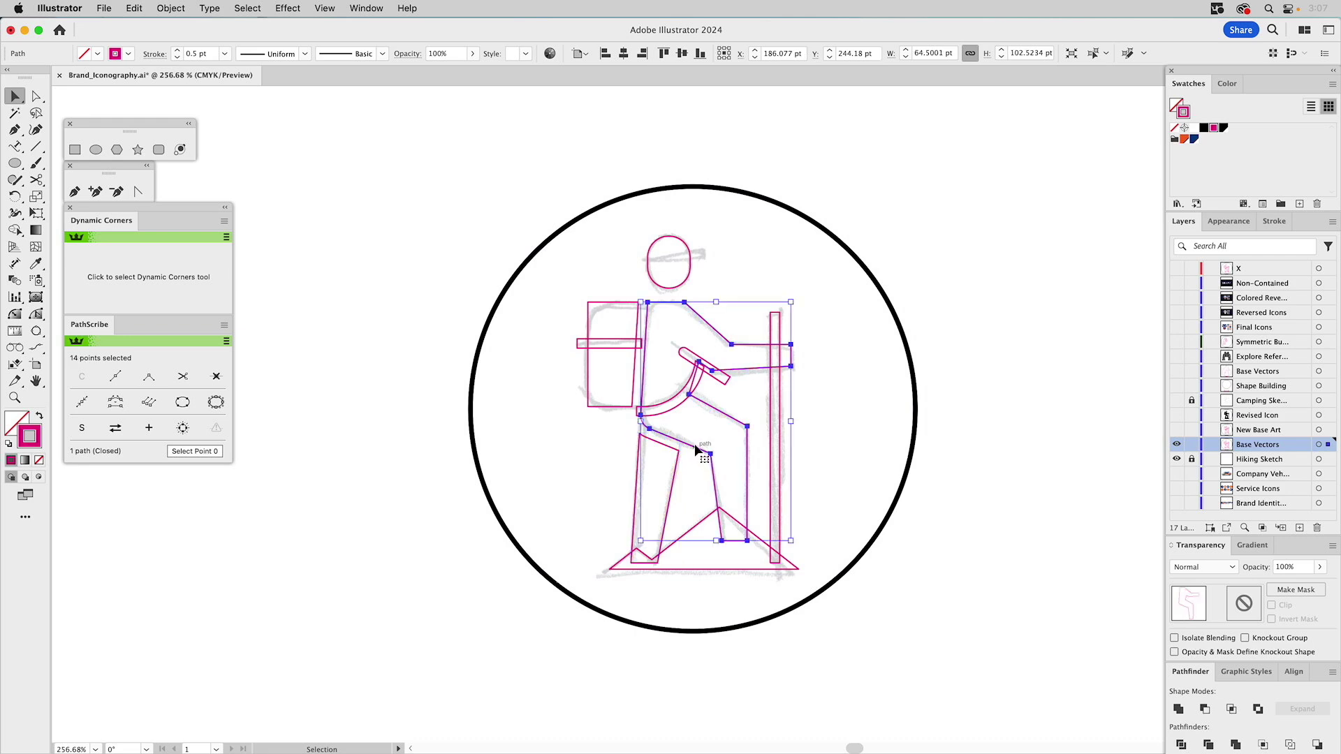
pyautogui.click(971, 270)
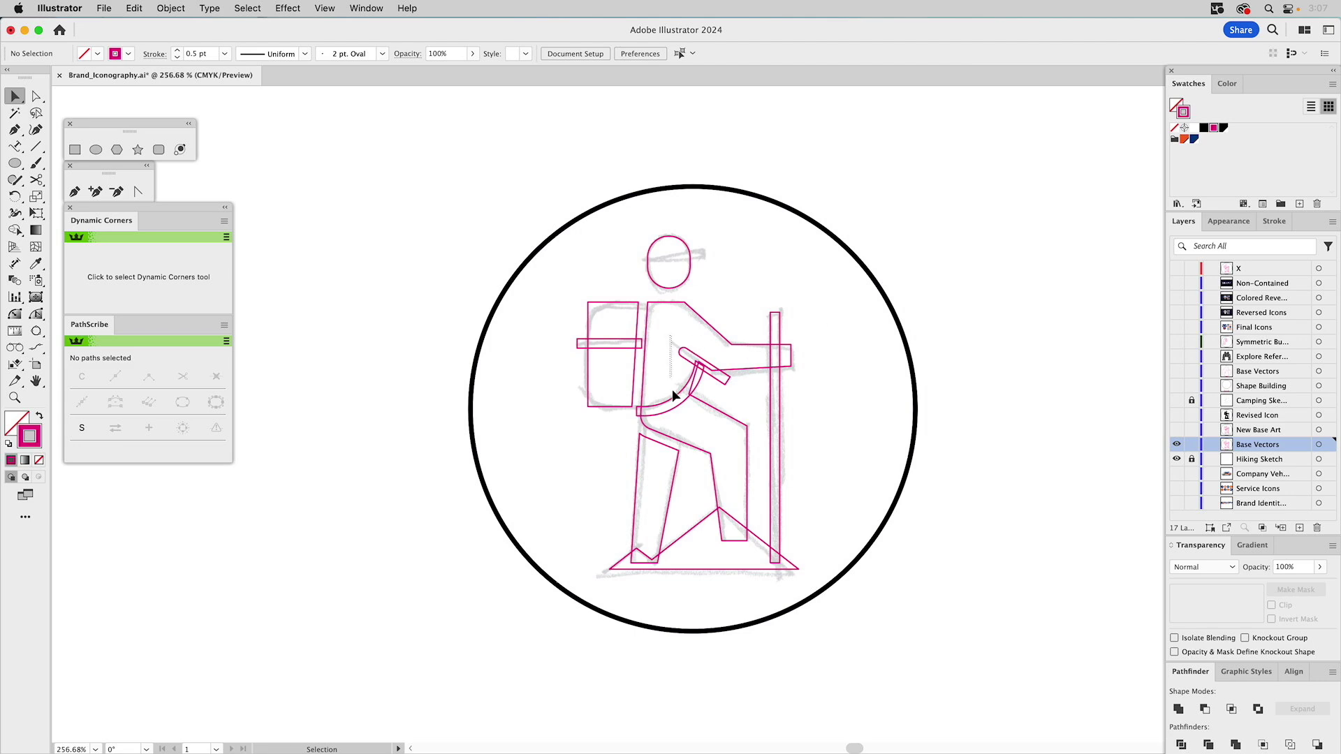
pyautogui.click(680, 412)
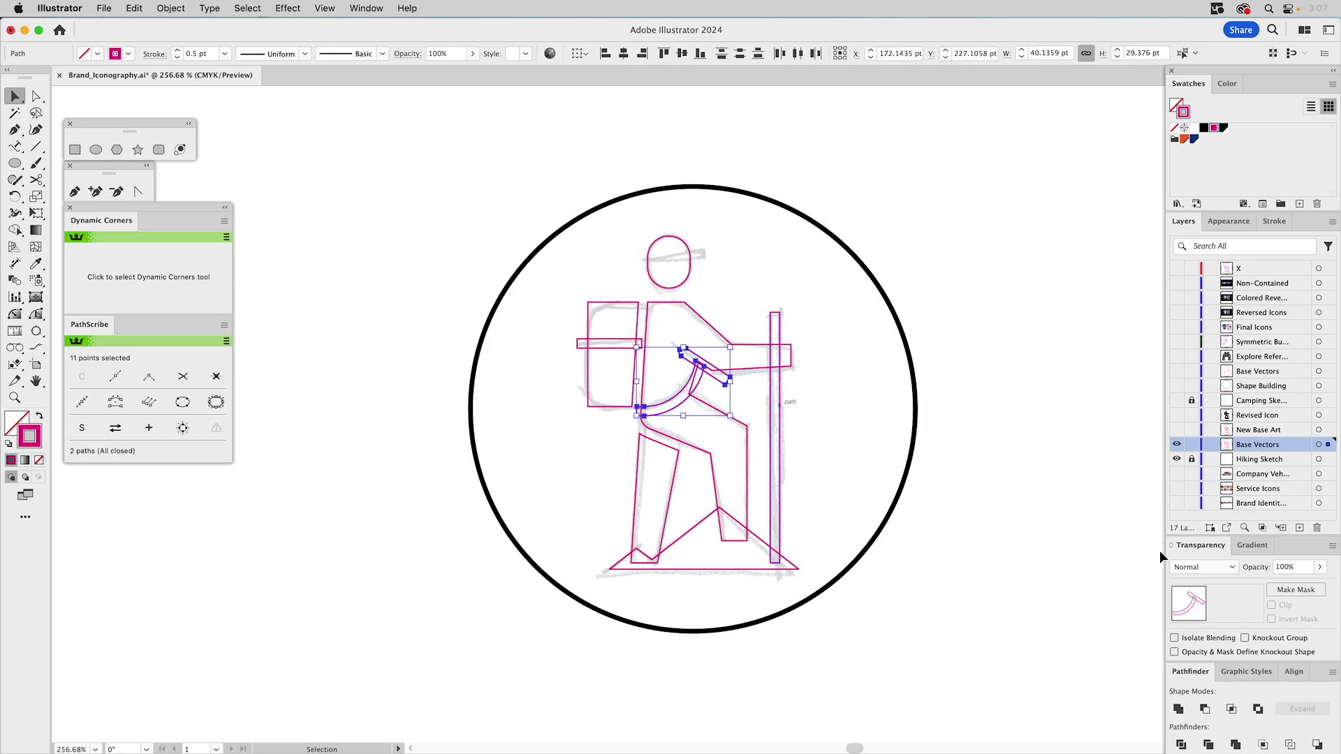
pyautogui.click(1178, 709)
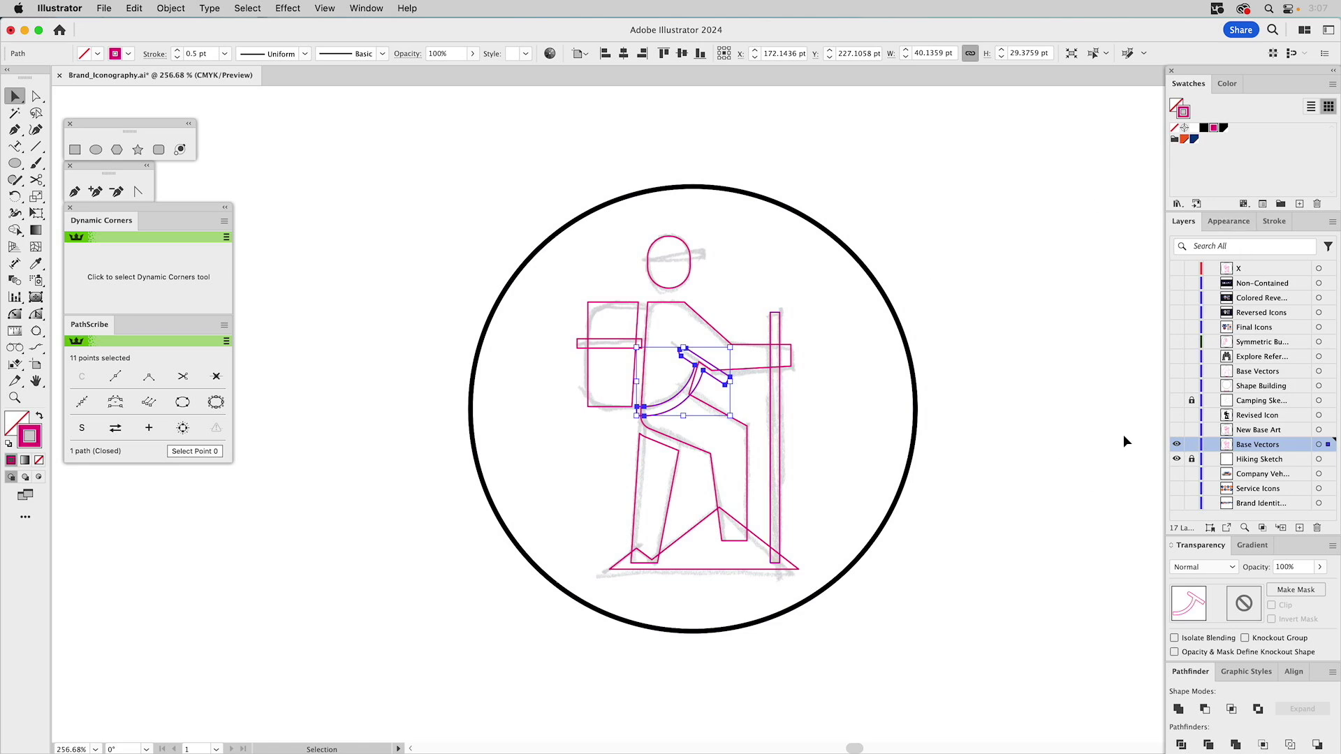
pyautogui.click(1184, 139)
pyautogui.click(1177, 103)
pyautogui.click(1184, 139)
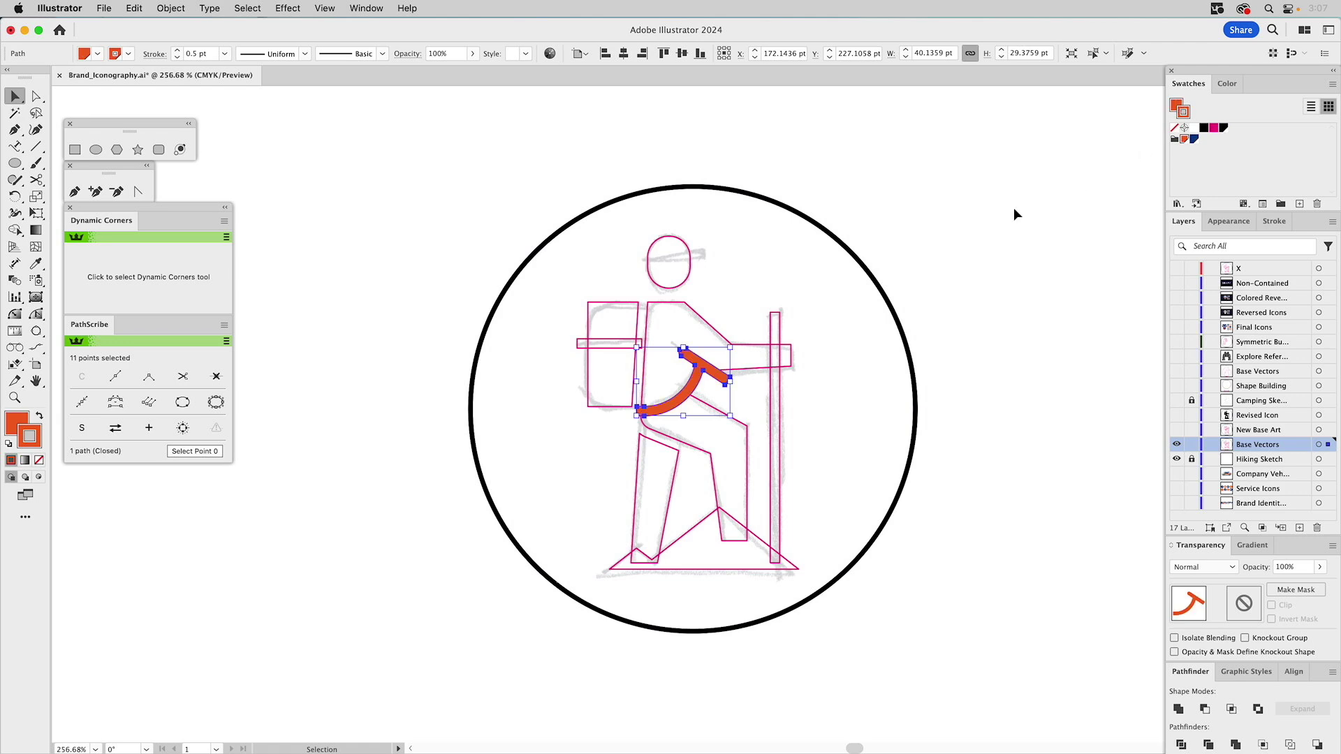
# Subtract the arm from the hiker's body with Minus Front and inspect the resulting group
pyautogui.keyDown('shift'); pyautogui.click(750, 349); pyautogui.keyUp('shift')
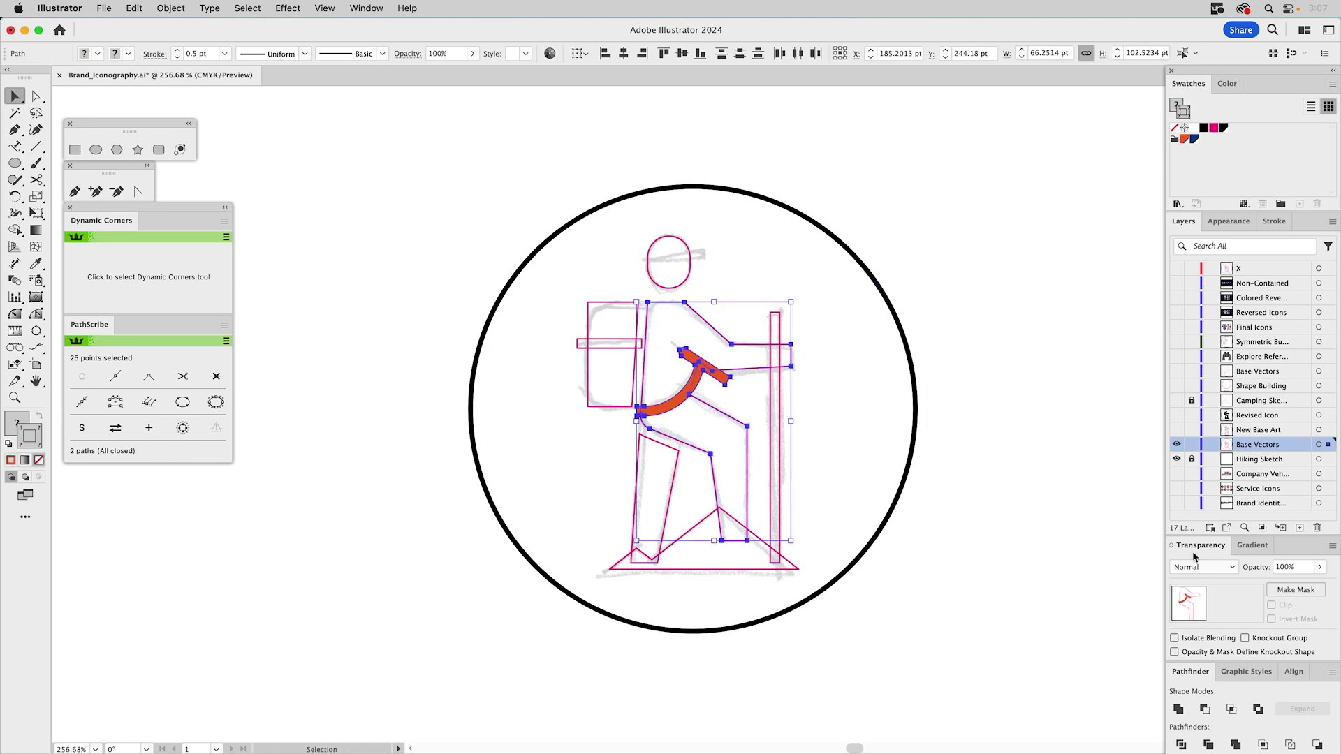
pyautogui.click(1205, 711)
pyautogui.click(1113, 564)
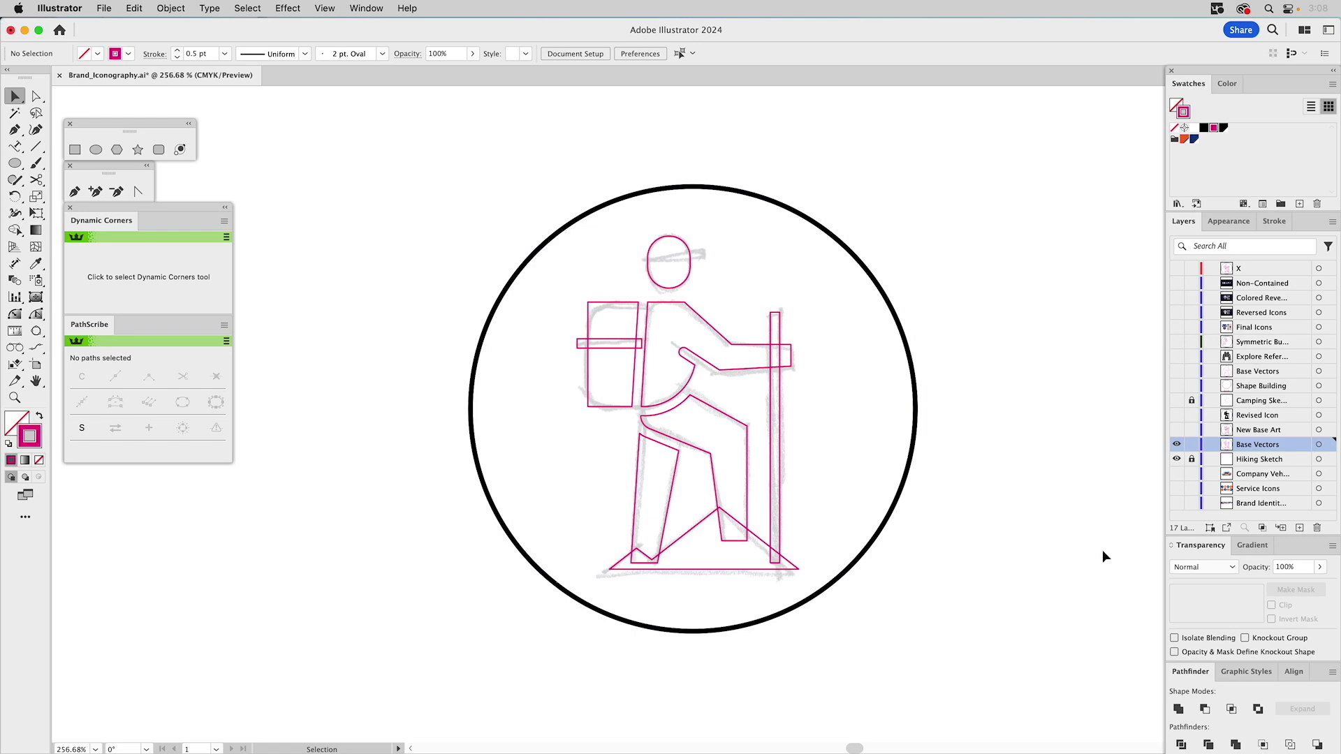
pyautogui.click(734, 376)
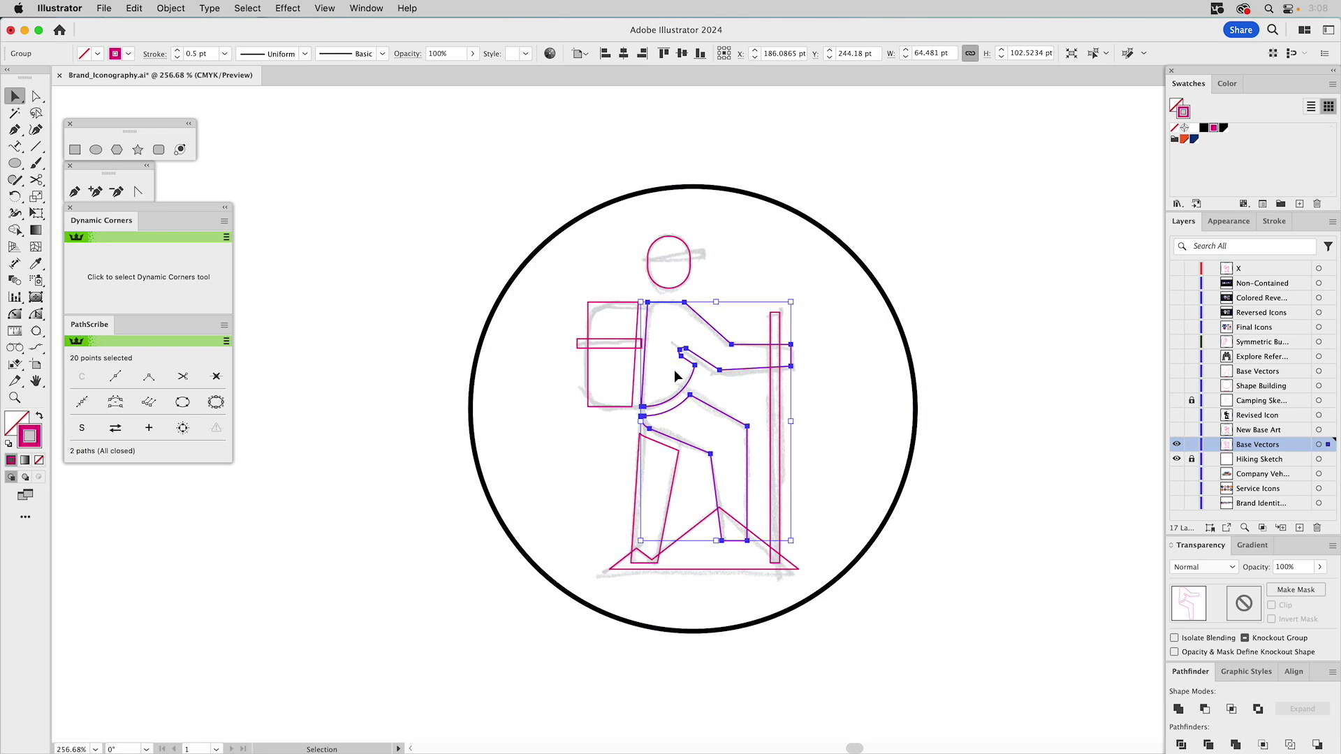
pyautogui.click(735, 391)
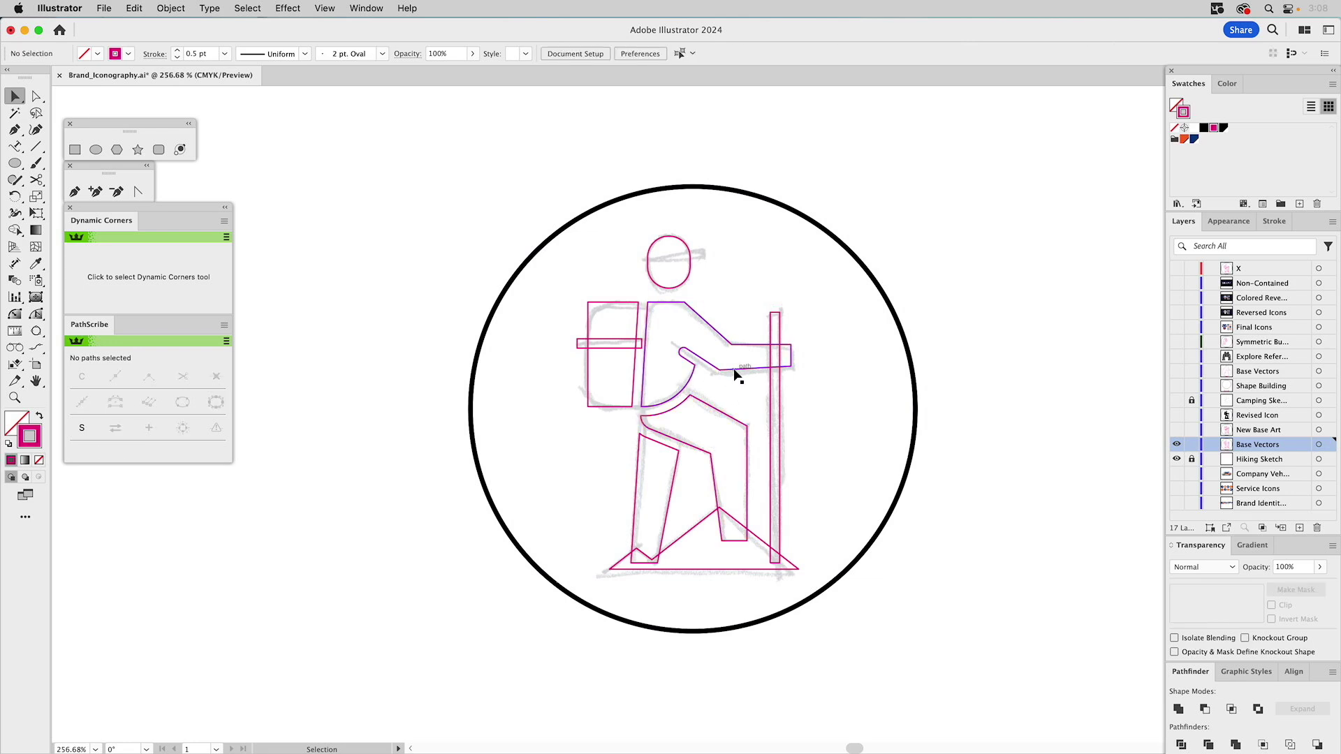
pyautogui.click(735, 370)
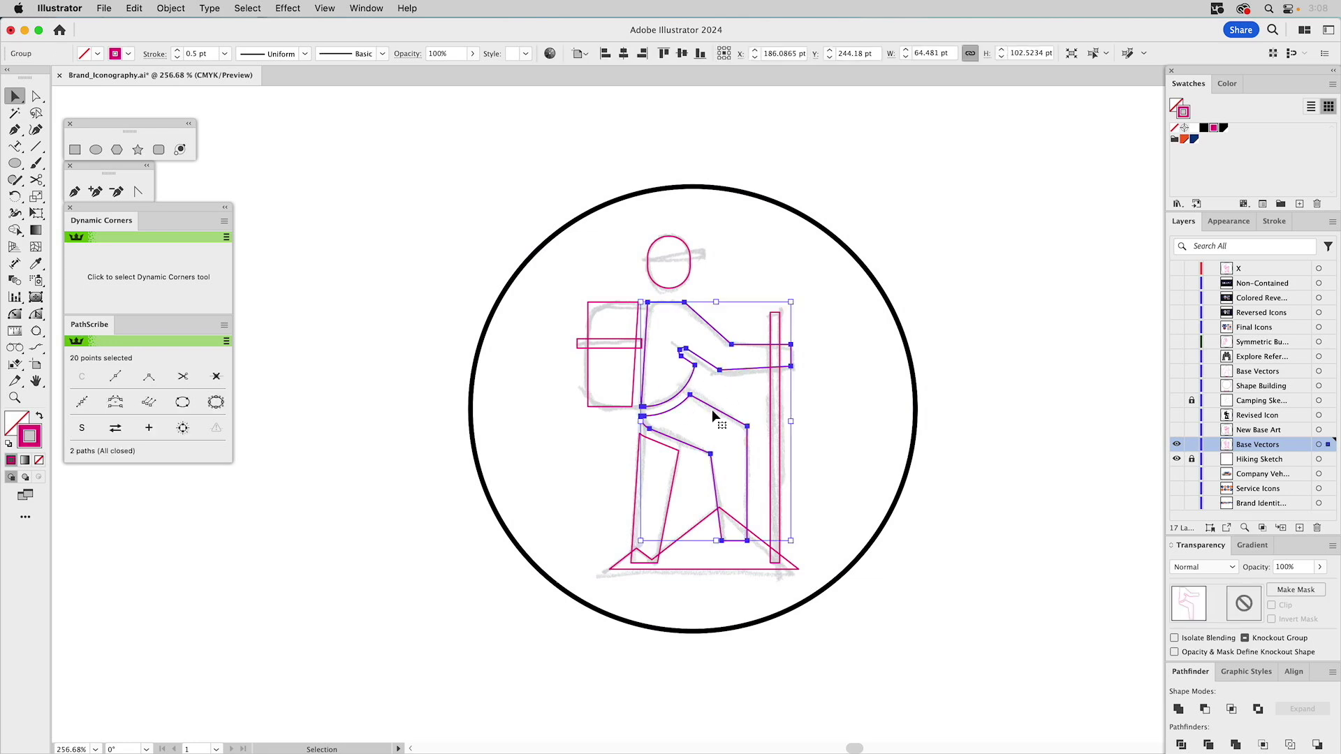
pyautogui.click(1228, 223)
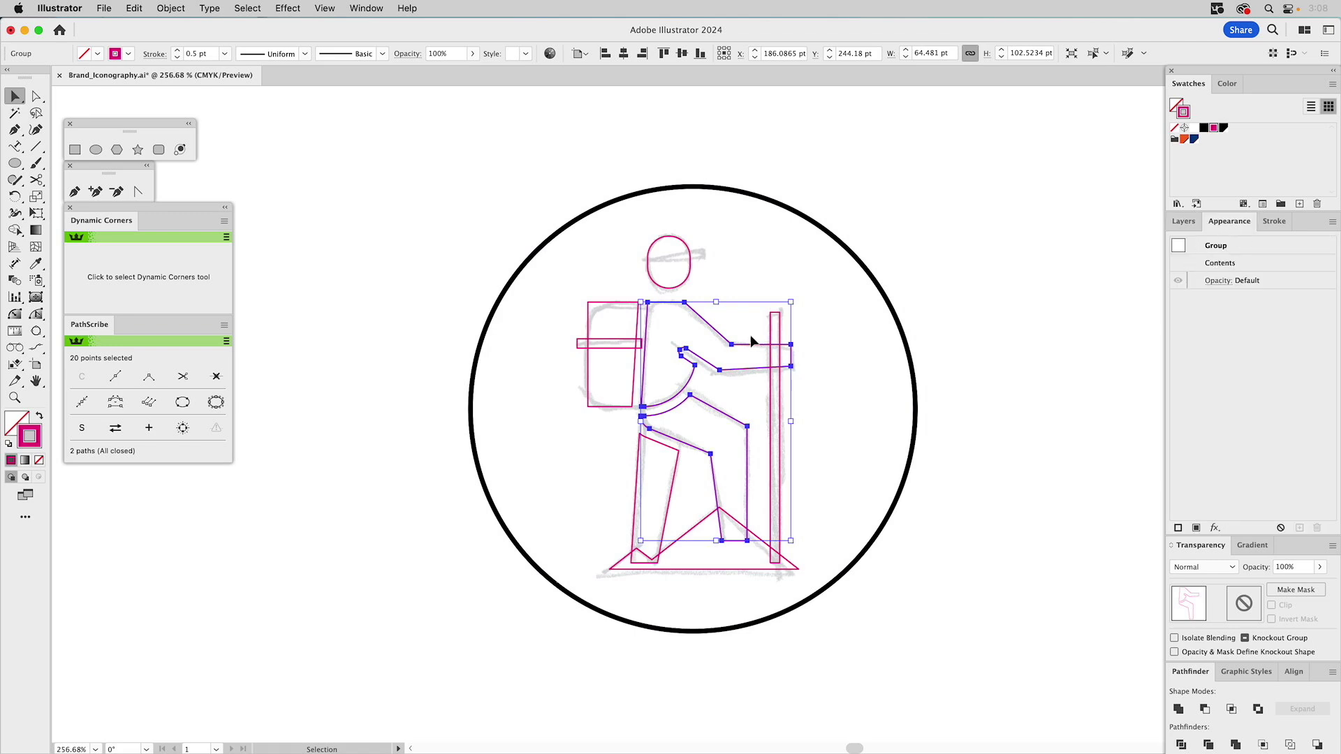
# Make the torso-and-arm group a compound path via Object > Compound Path > Make
pyautogui.click(165, 7)
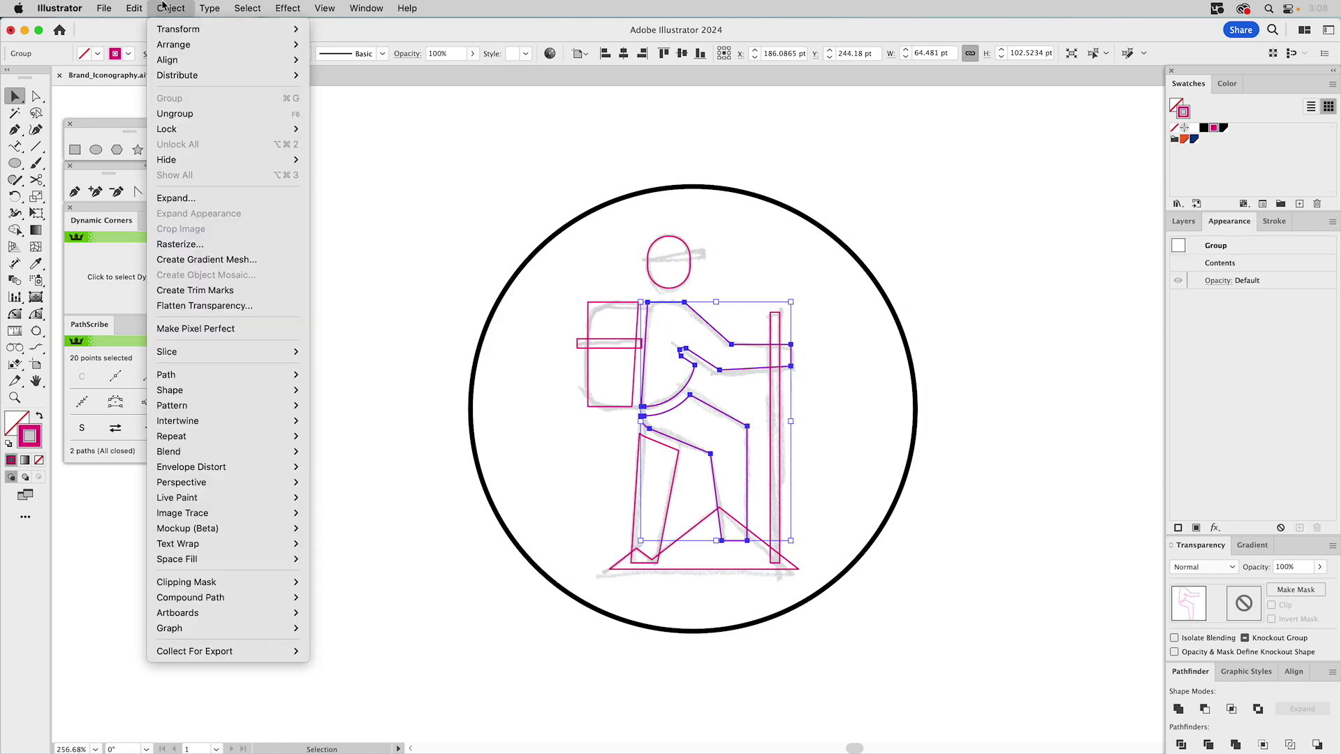
pyautogui.moveTo(222, 600)
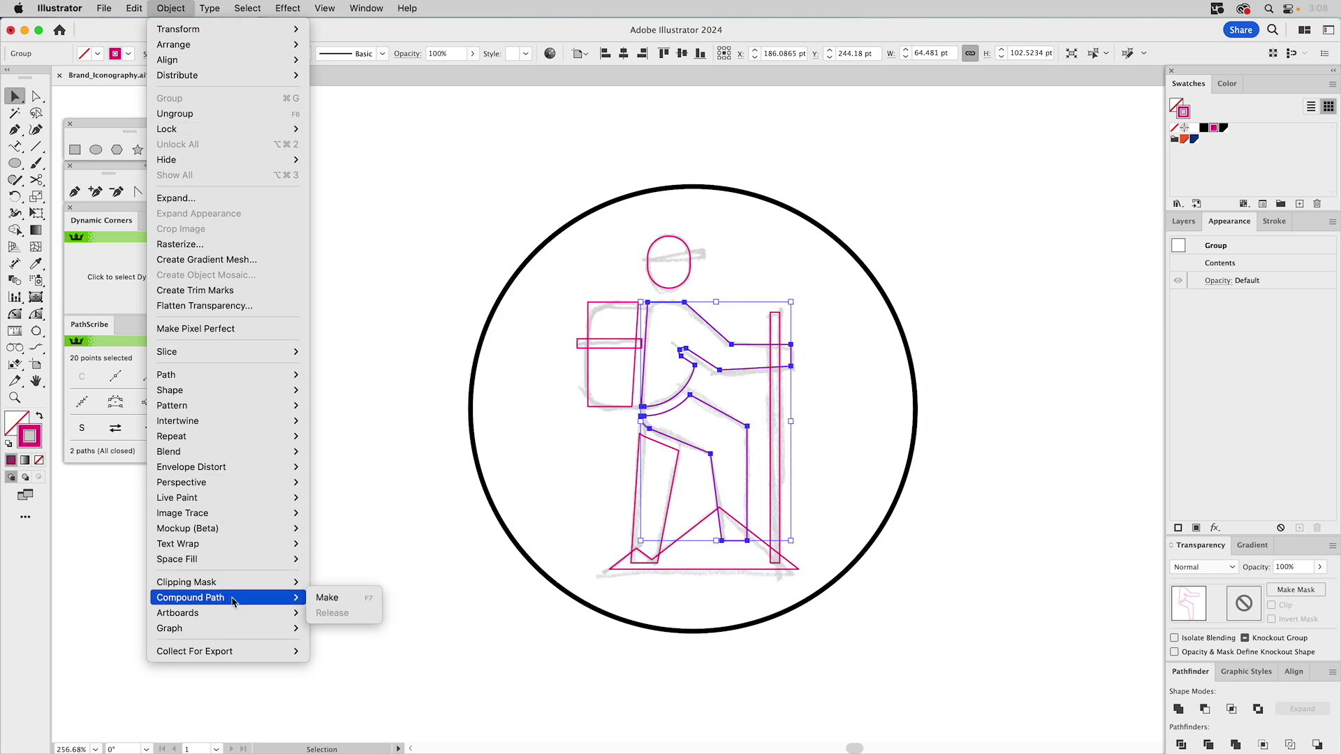
pyautogui.click(369, 604)
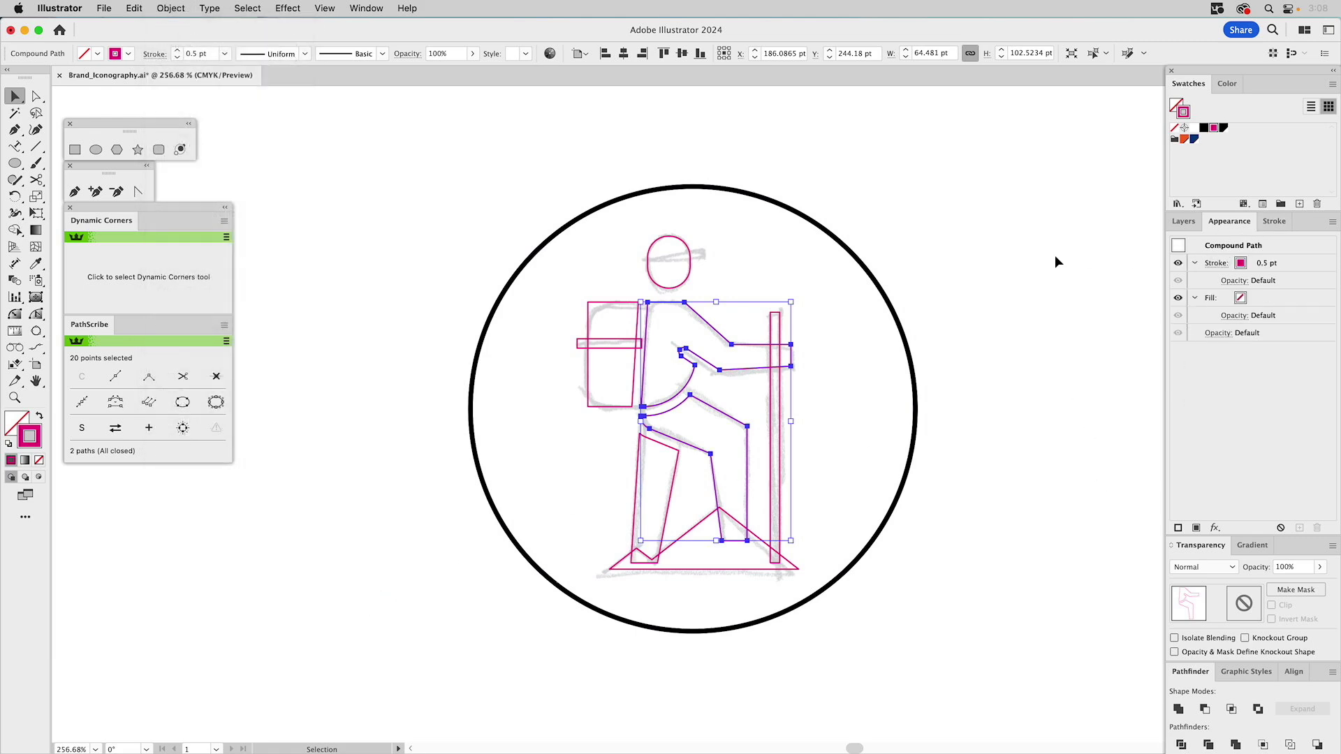
pyautogui.click(833, 342)
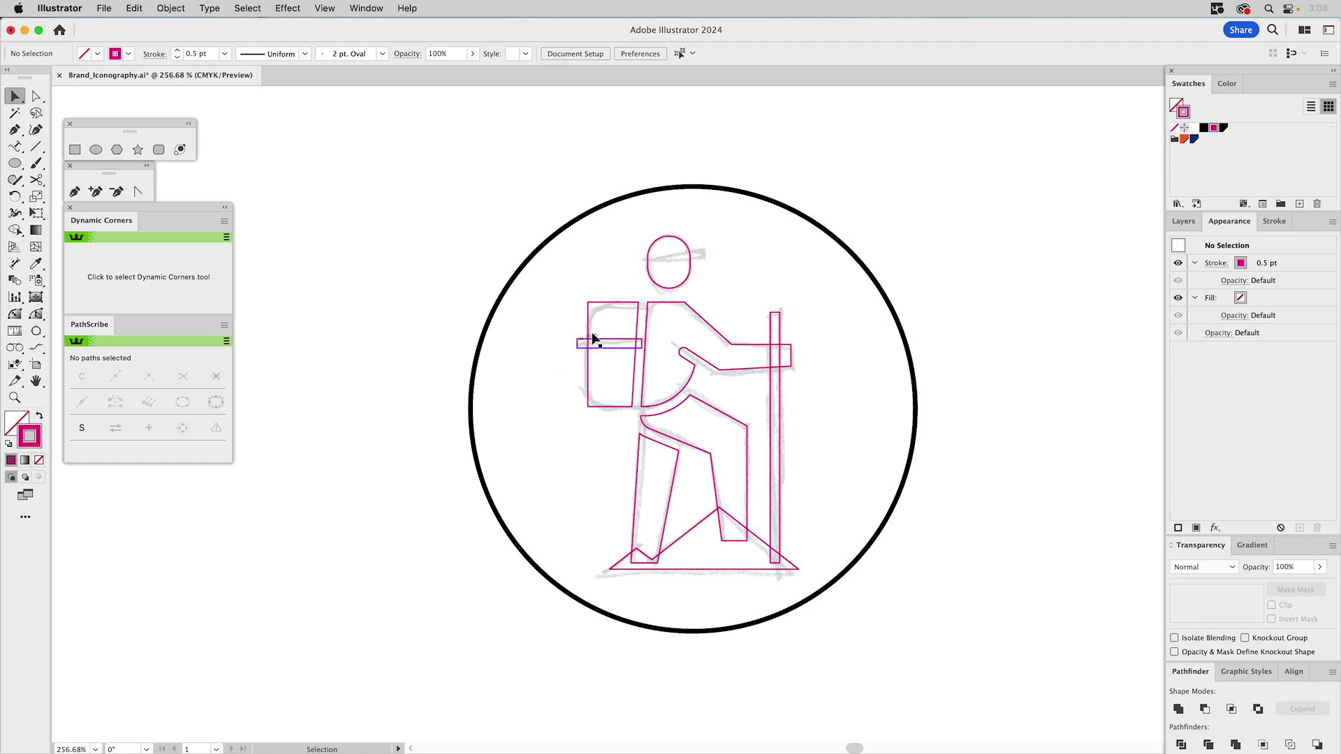
# Subtract the strap from the backpack with Minus Front and make the pieces a compound path
pyautogui.moveTo(577, 362); pyautogui.dragTo(577, 363)
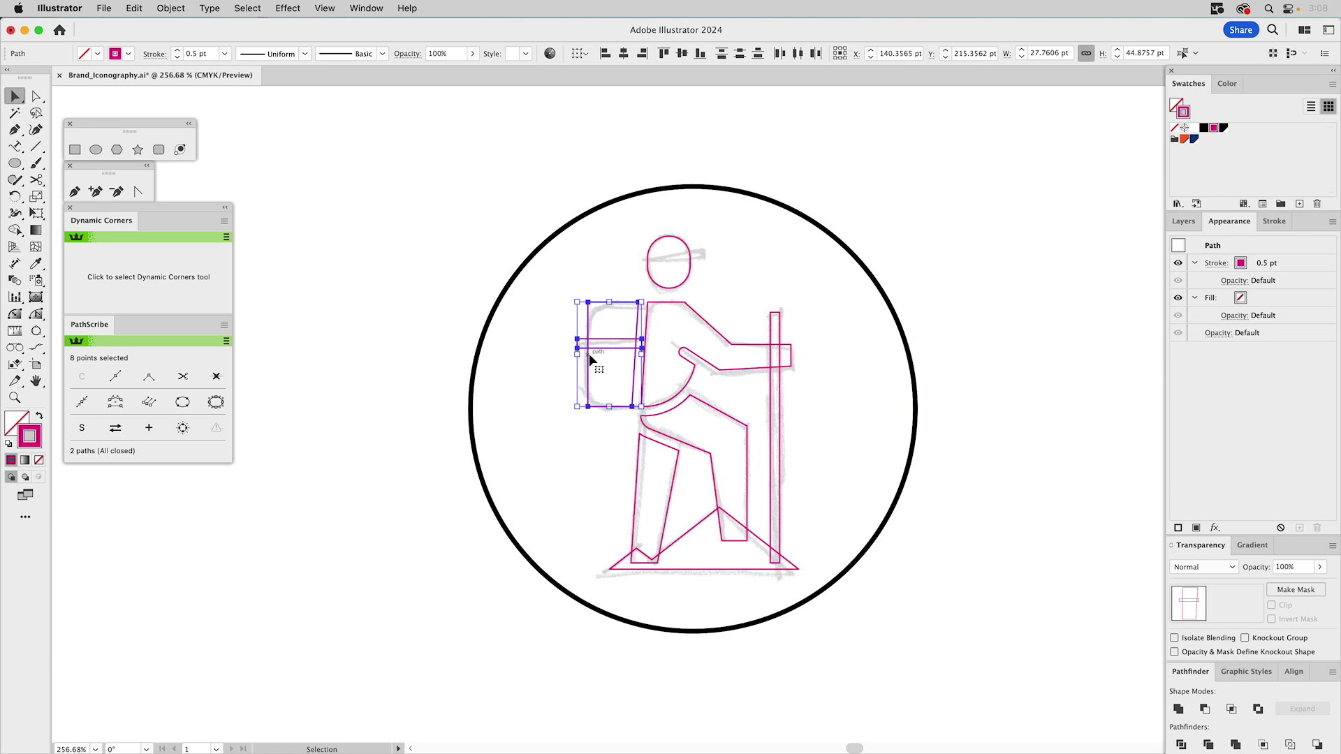
pyautogui.click(1204, 709)
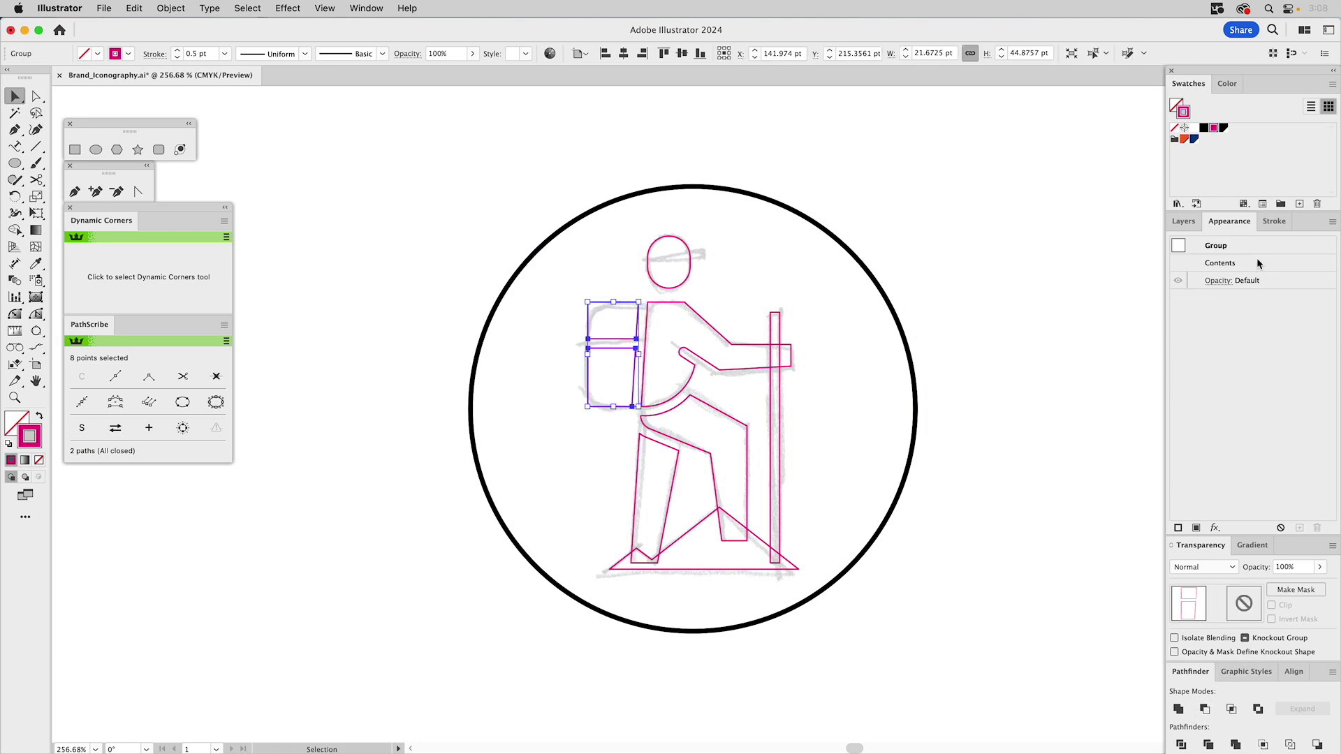
pyautogui.doubleClick(1217, 260)
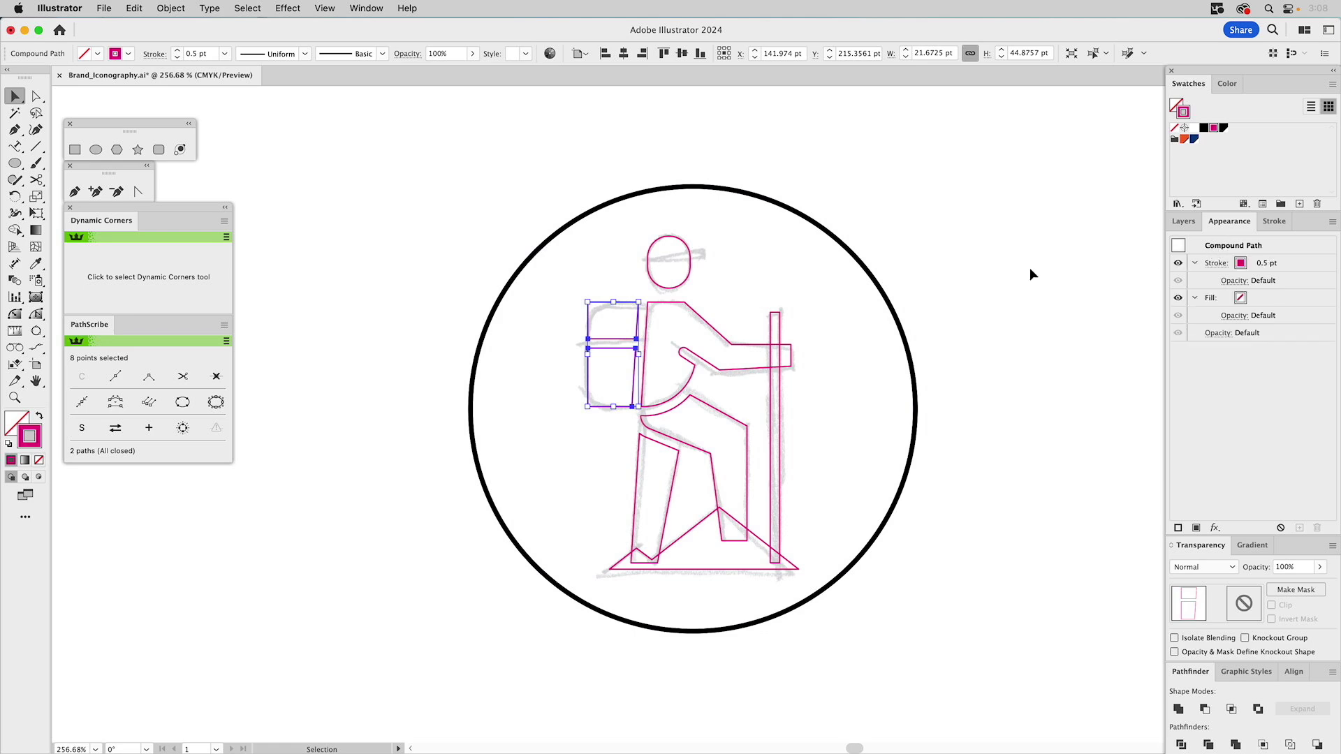
pyautogui.click(1013, 263)
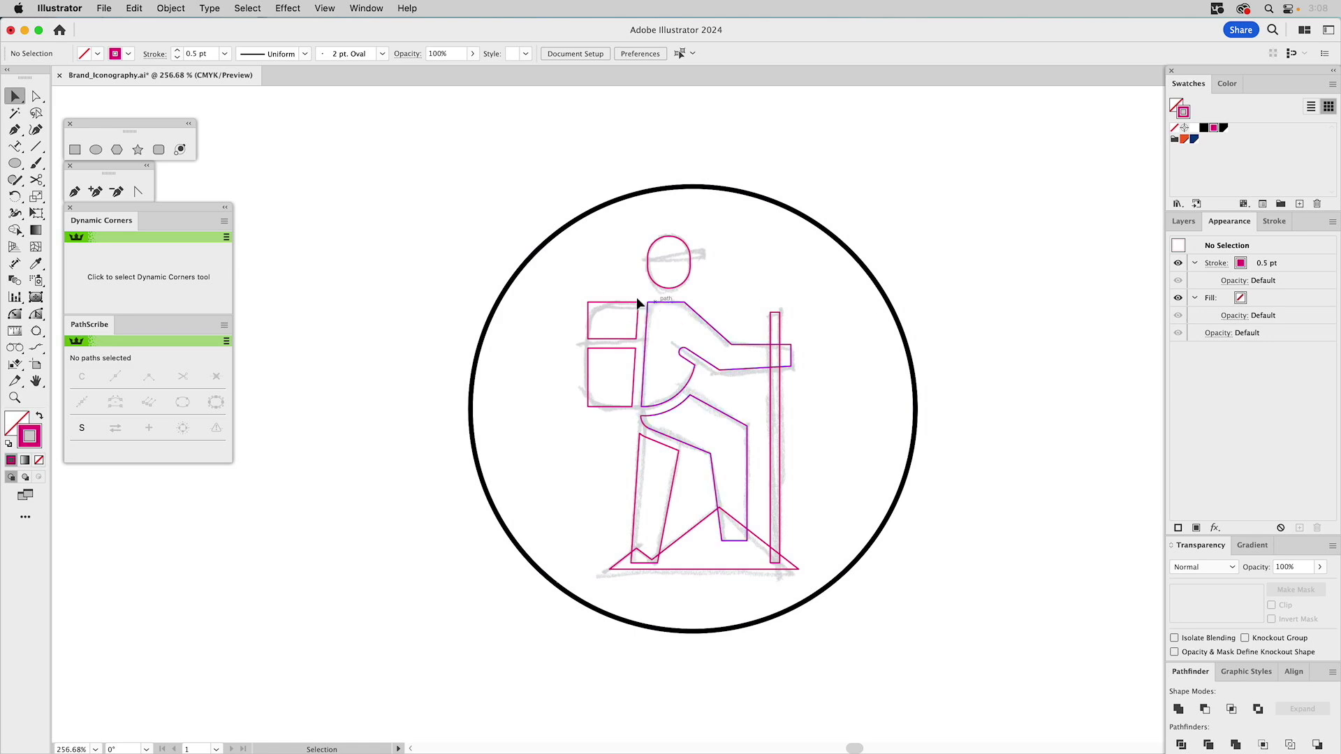
# Select all hiker parts except the circle, unite them, and make one compound path with Cmd+8
pyautogui.press('super+a')
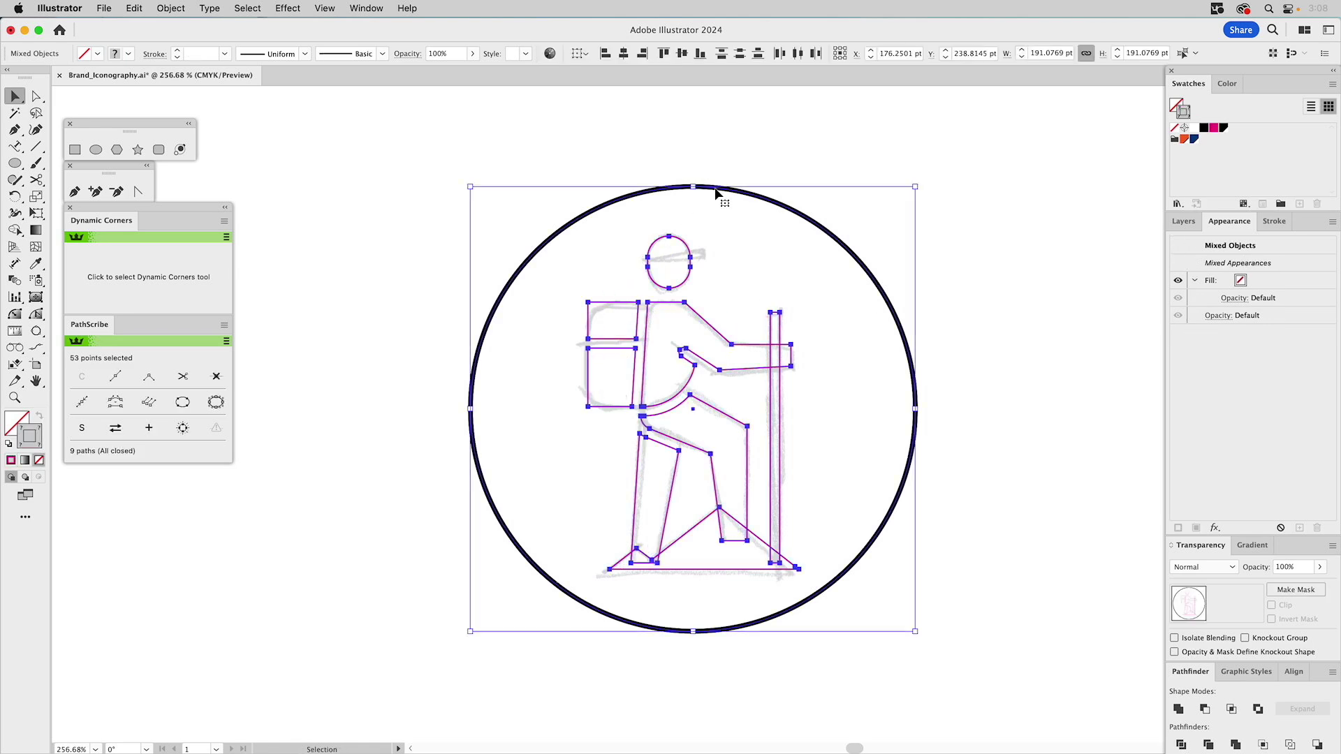
pyautogui.keyDown('shift'); pyautogui.click(735, 212); pyautogui.keyUp('shift')
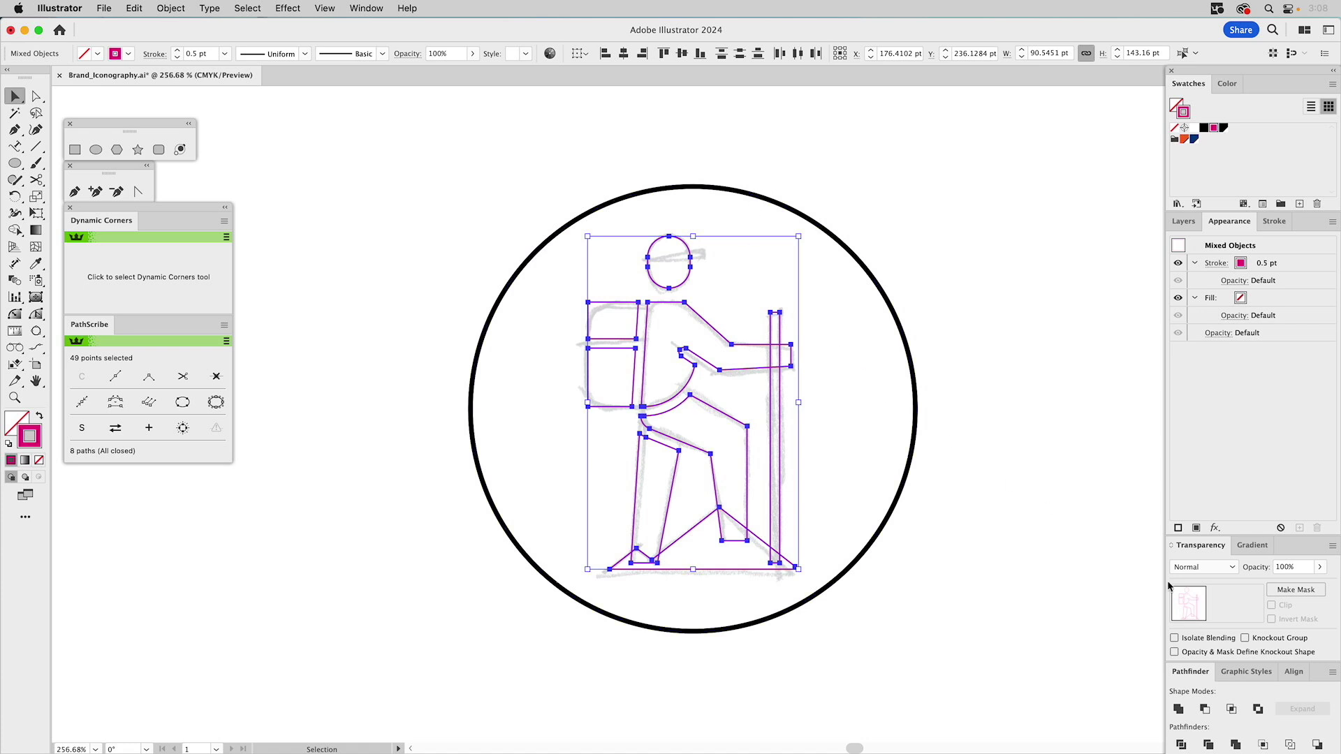
pyautogui.click(1178, 708)
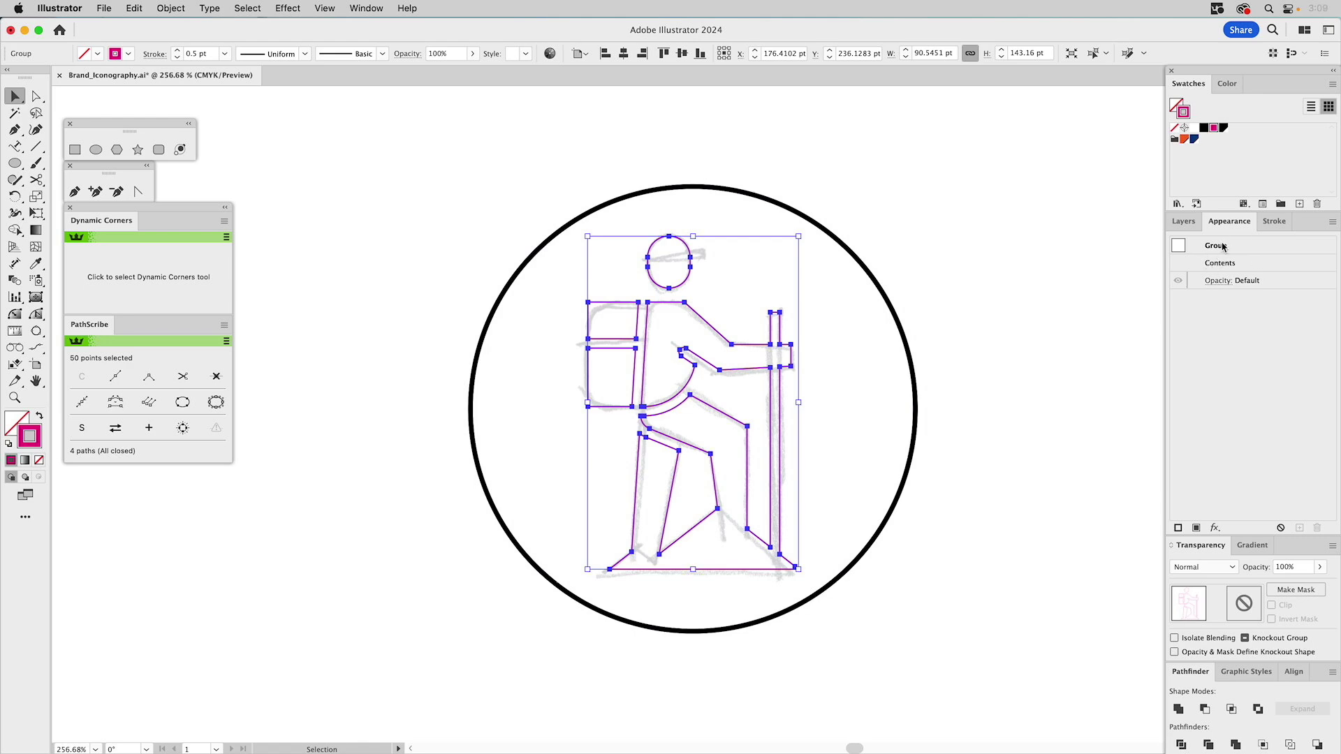
pyautogui.press('super+8')
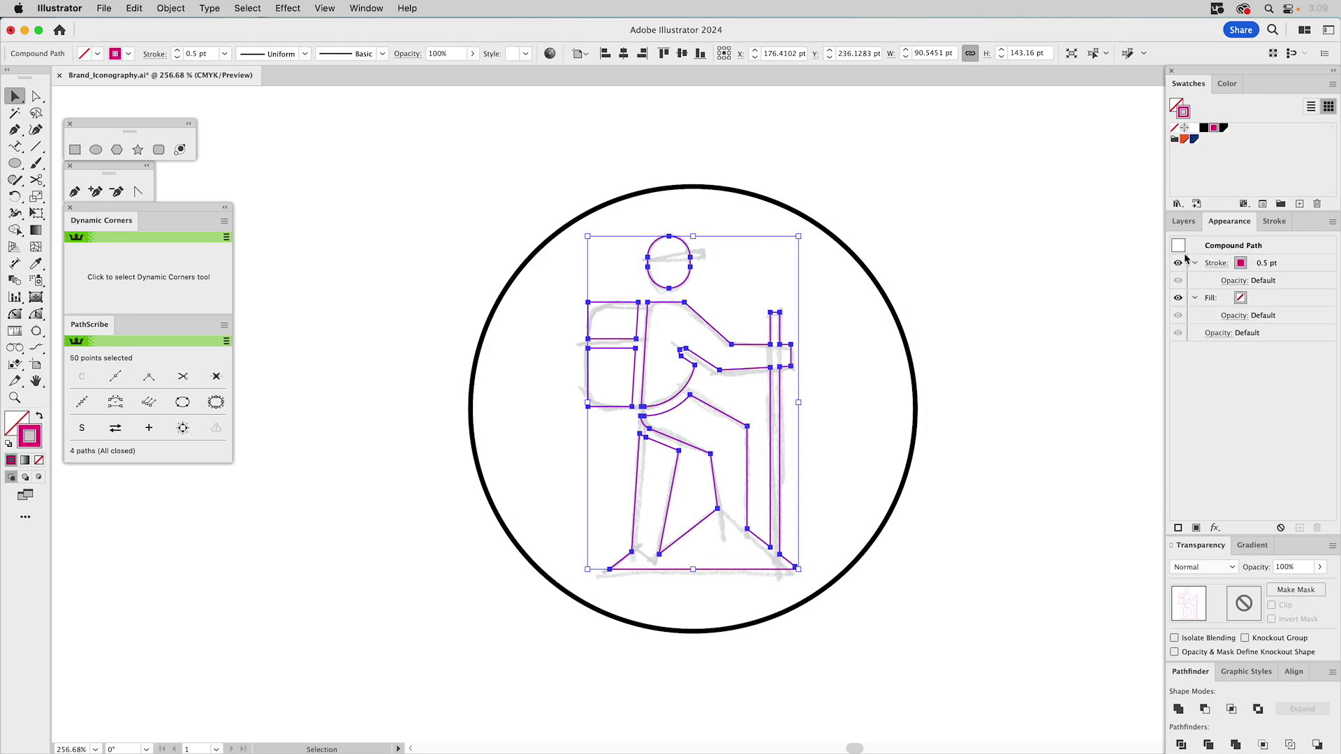
pyautogui.click(1069, 296)
pyautogui.click(1184, 221)
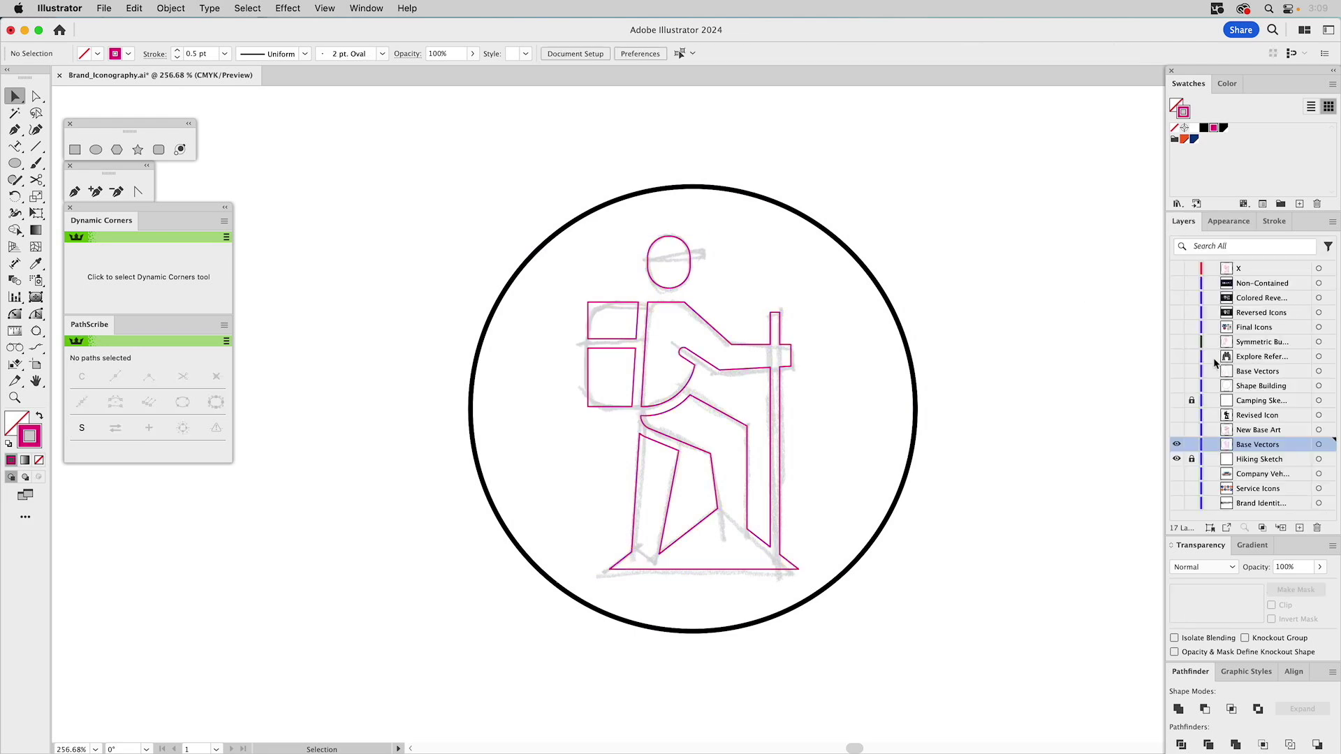
# Hide the Hiking Sketch layer and give the hiker compound path a black fill and no stroke
pyautogui.click(1177, 460)
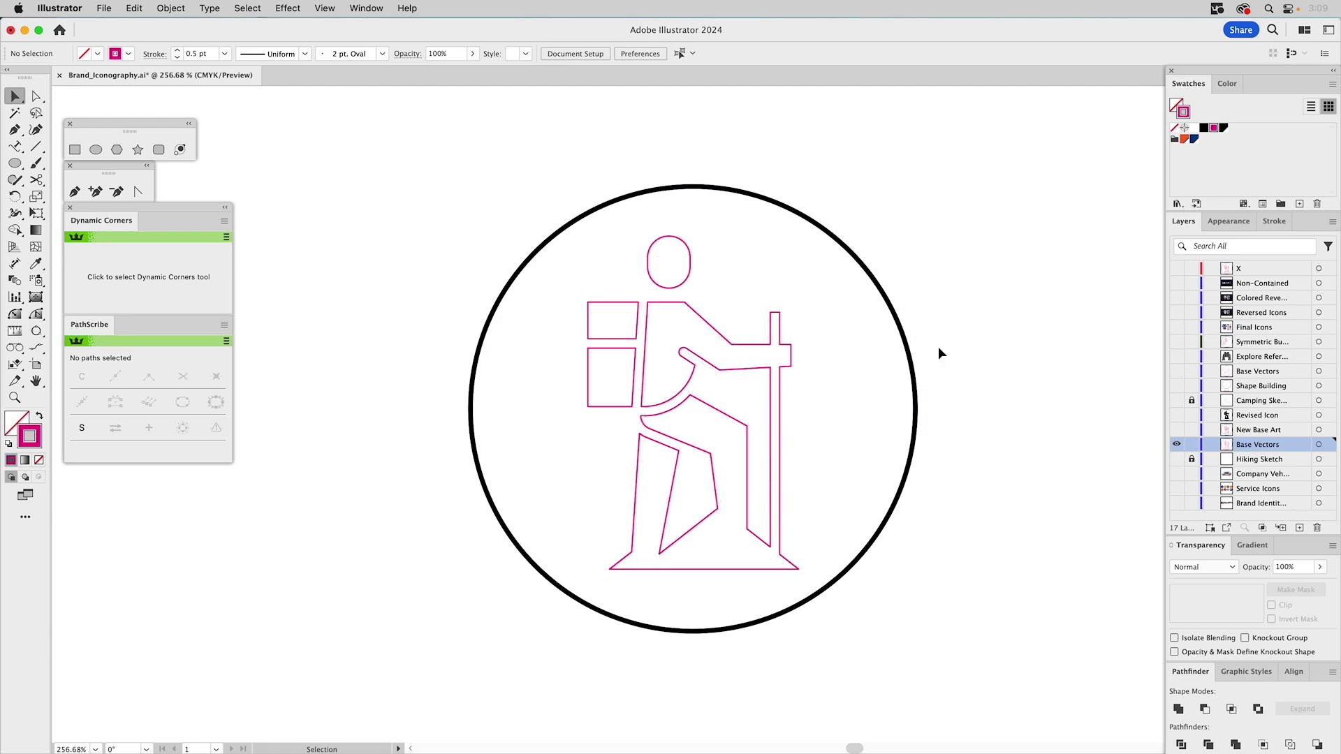
pyautogui.click(706, 316)
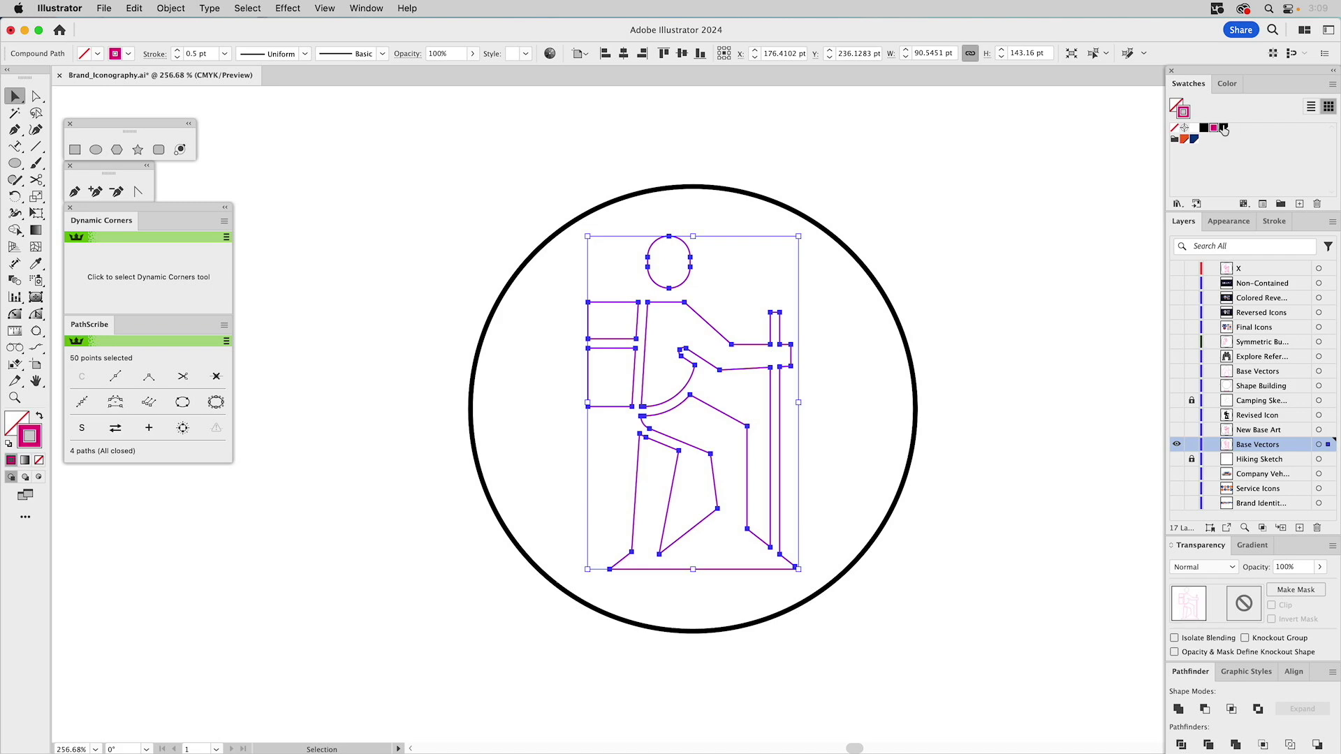
pyautogui.click(1174, 127)
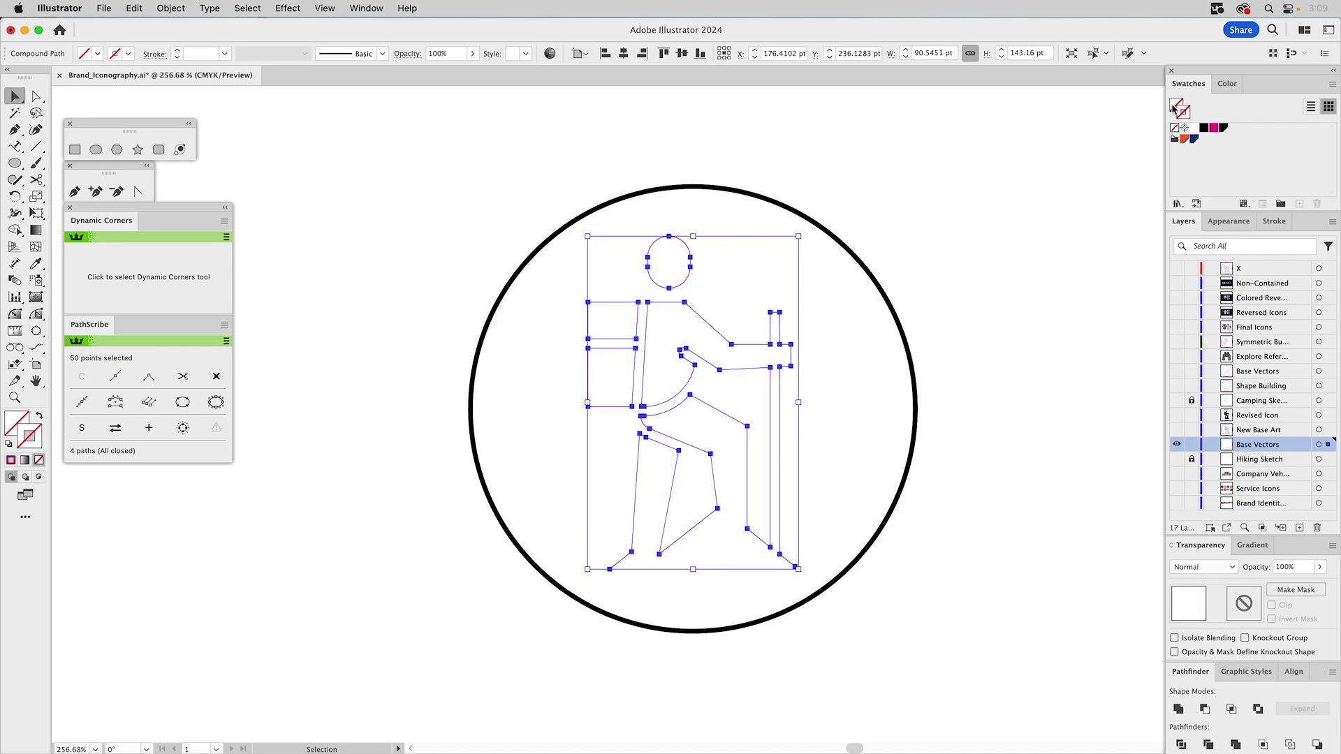
pyautogui.click(1175, 106)
pyautogui.click(1205, 130)
pyautogui.click(1017, 191)
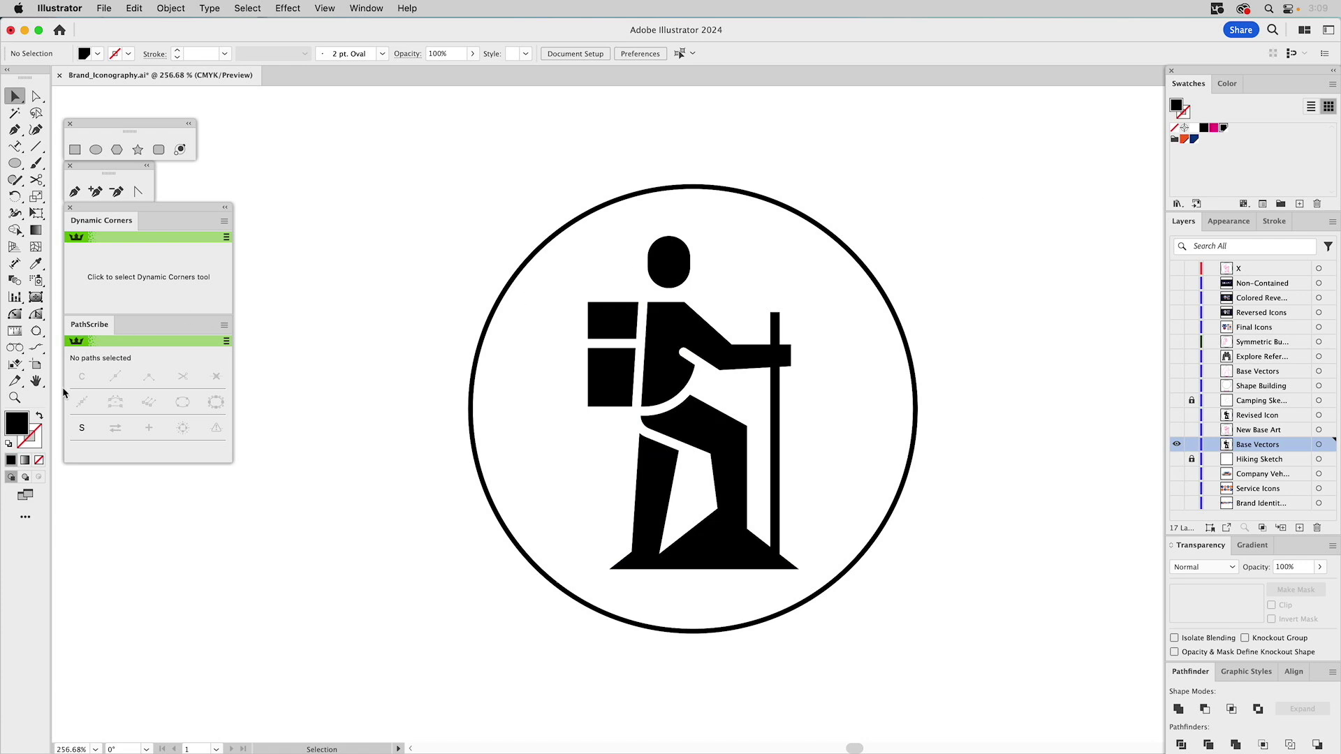
pyautogui.click(23, 401)
pyautogui.moveTo(550, 217); pyautogui.dragTo(899, 660)
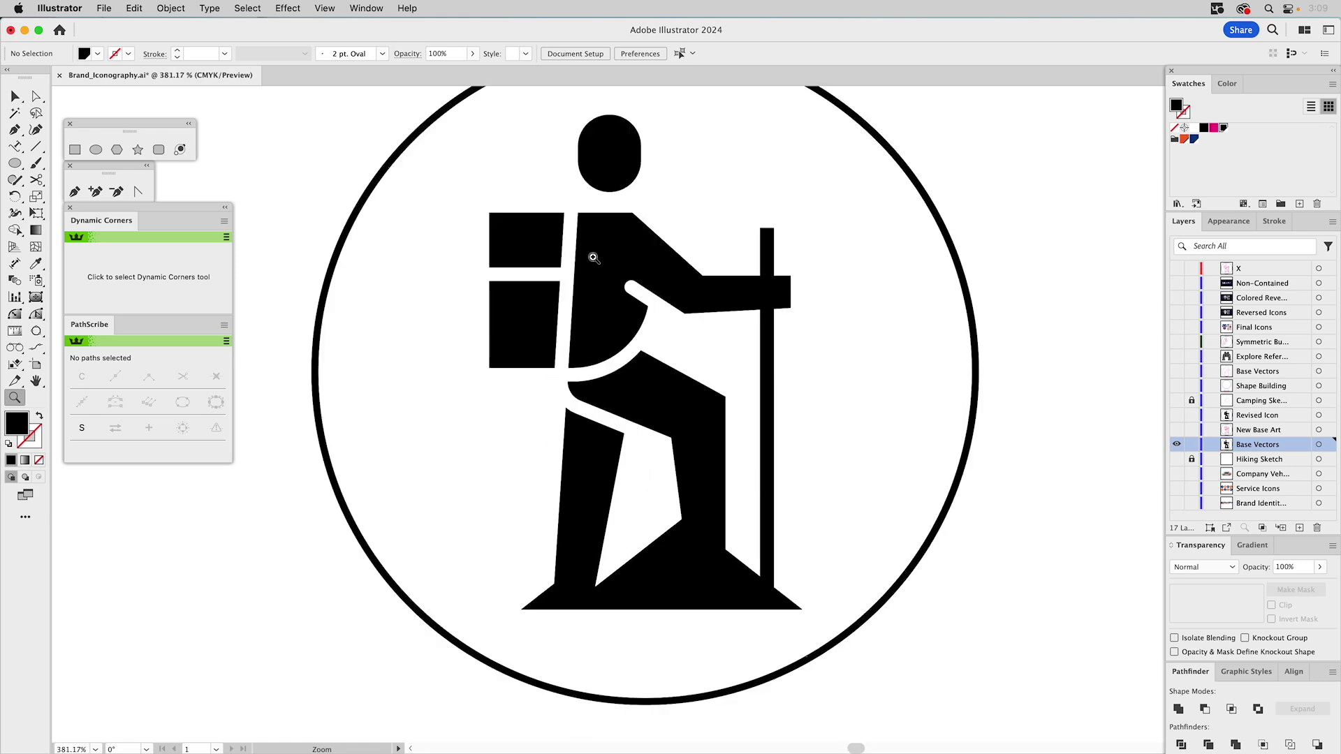
# Round the backpack's top-left, top-right and bottom-left corners with the live corner widget
pyautogui.press('a')
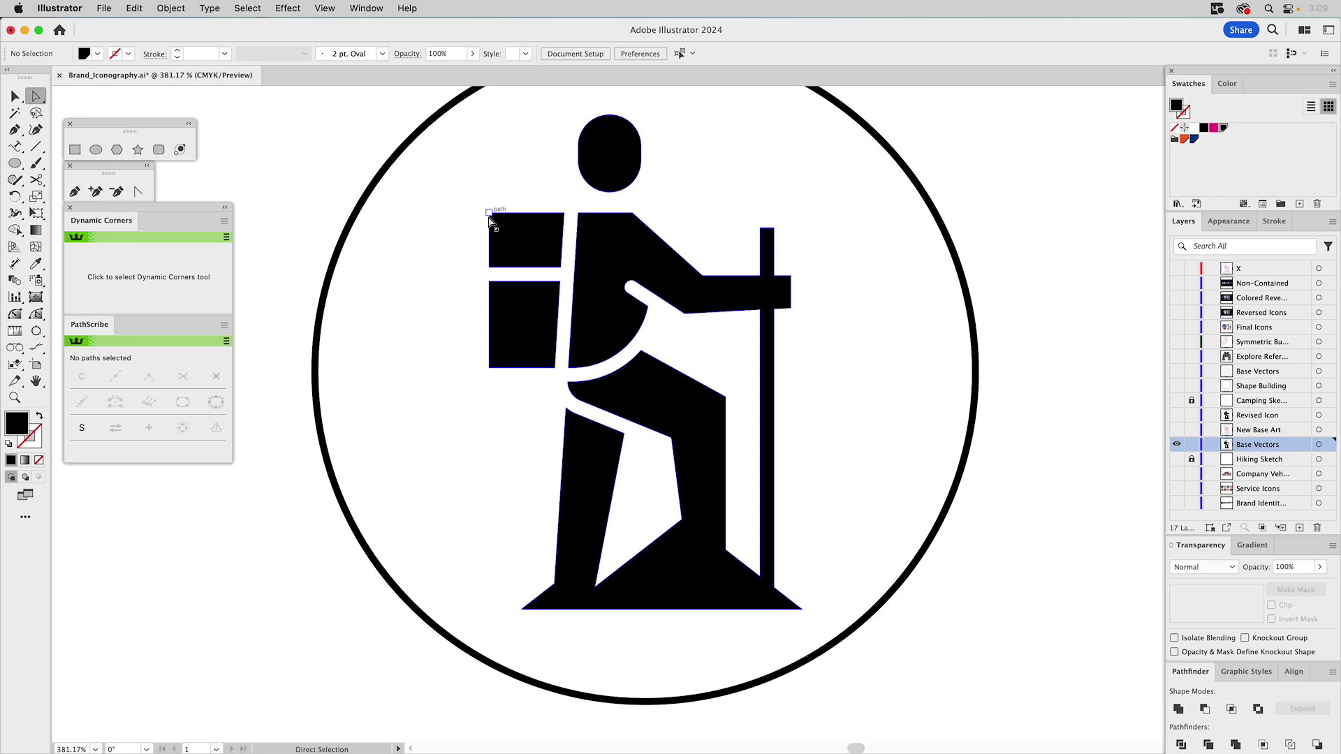
pyautogui.click(490, 214)
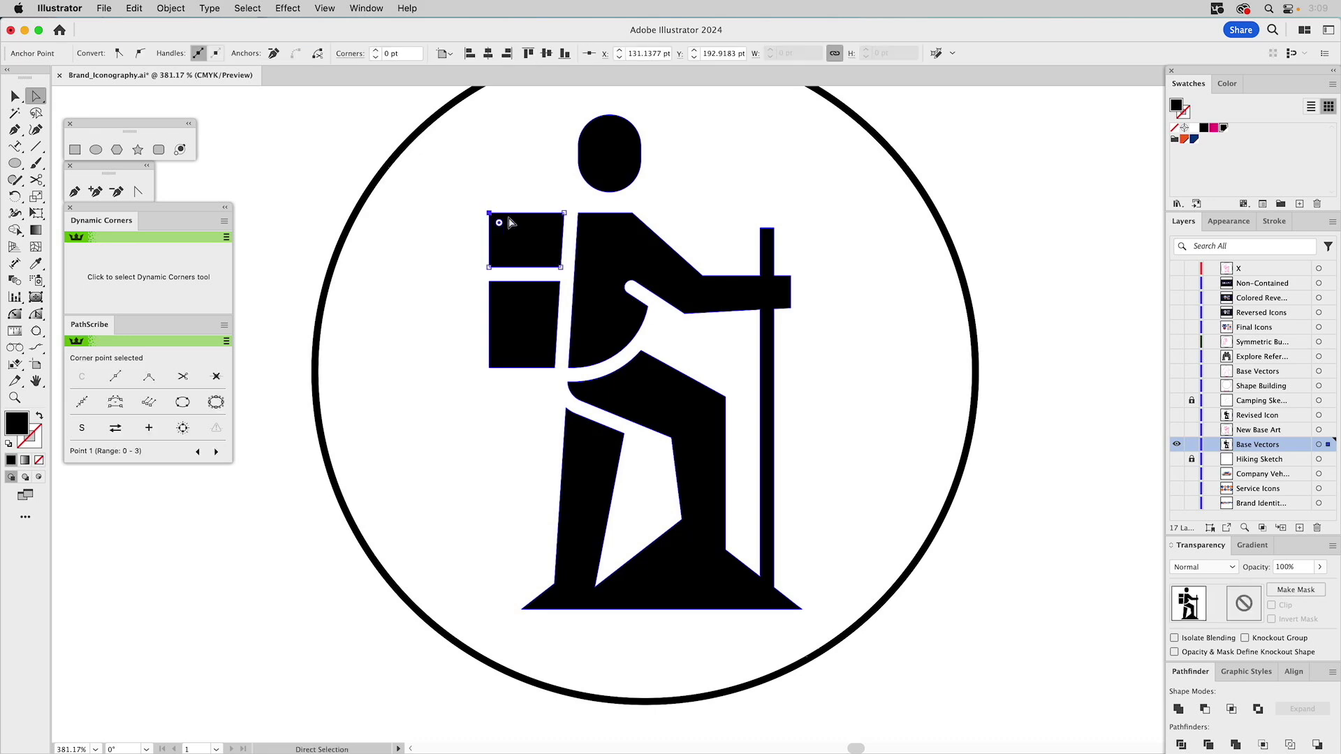
pyautogui.keyDown('shift'); pyautogui.click(565, 215); pyautogui.keyUp('shift')
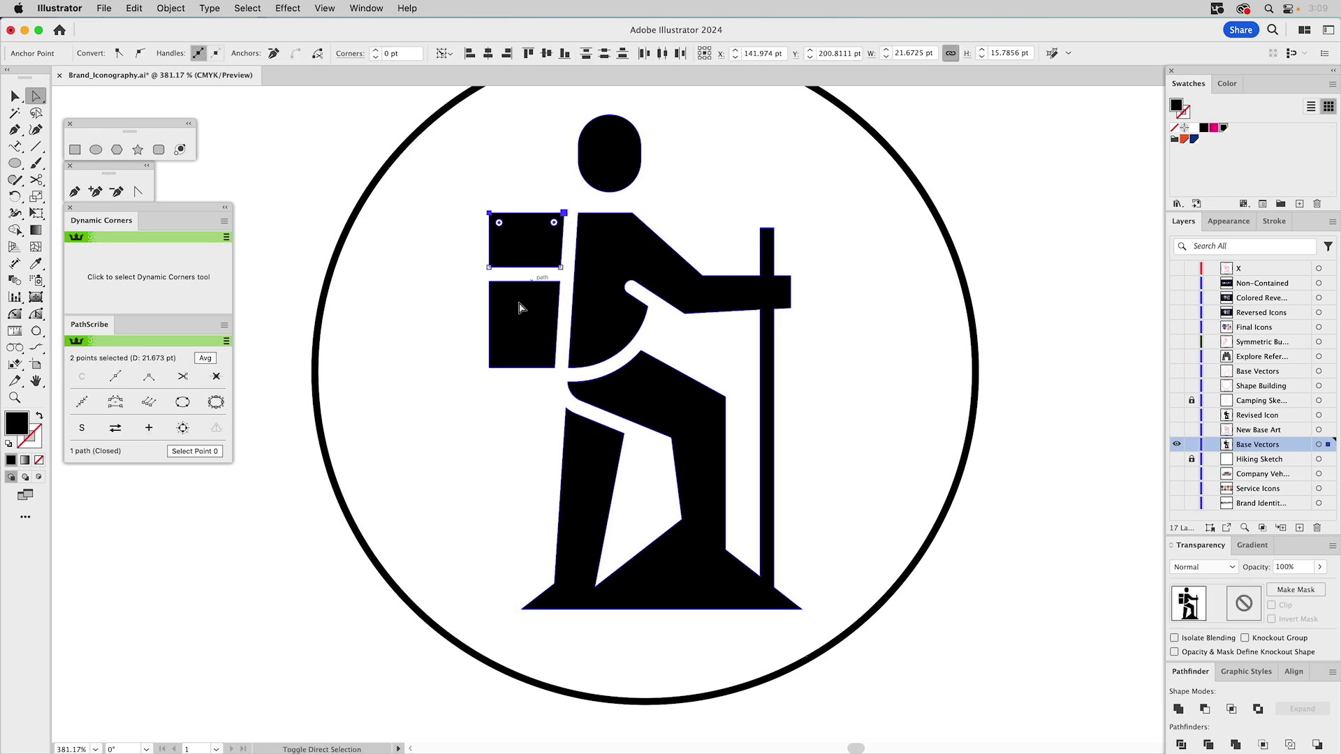
pyautogui.keyDown('shift'); pyautogui.click(489, 368); pyautogui.keyUp('shift')
pyautogui.moveTo(498, 222); pyautogui.dragTo(508, 234)
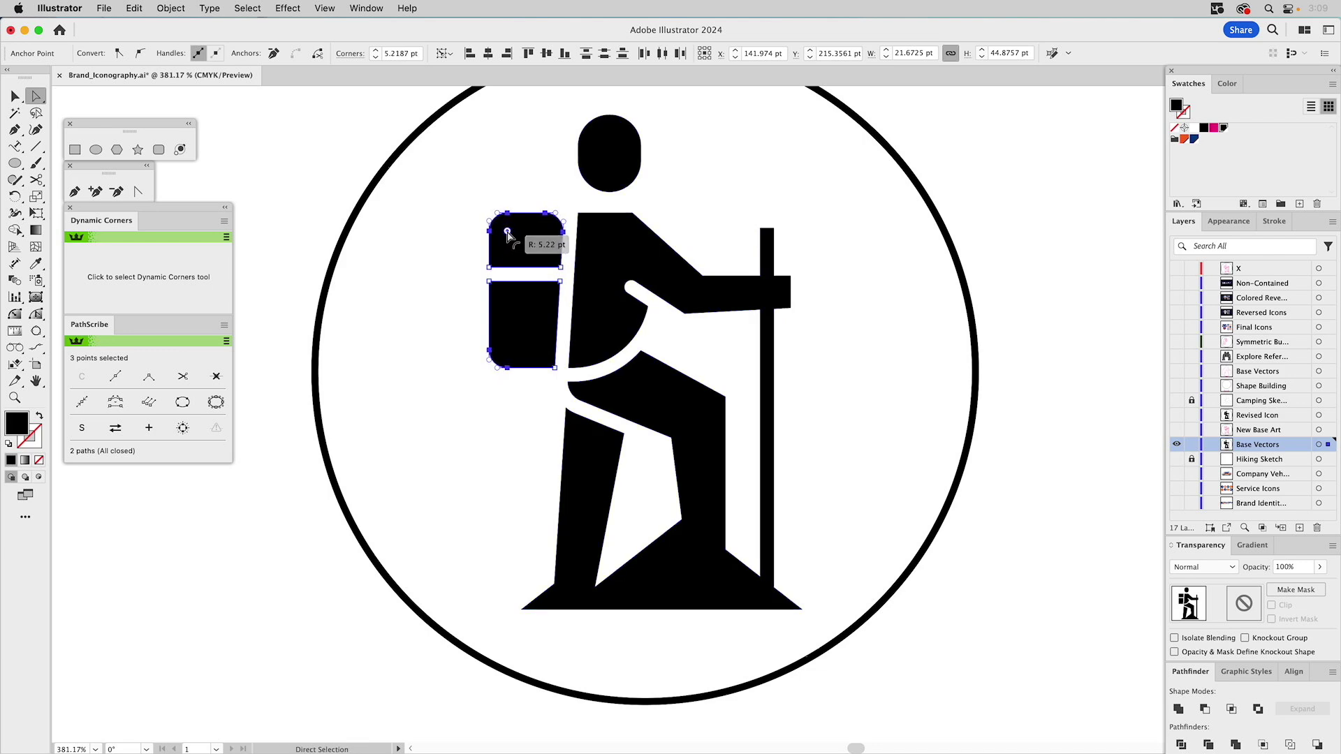
pyautogui.click(985, 204)
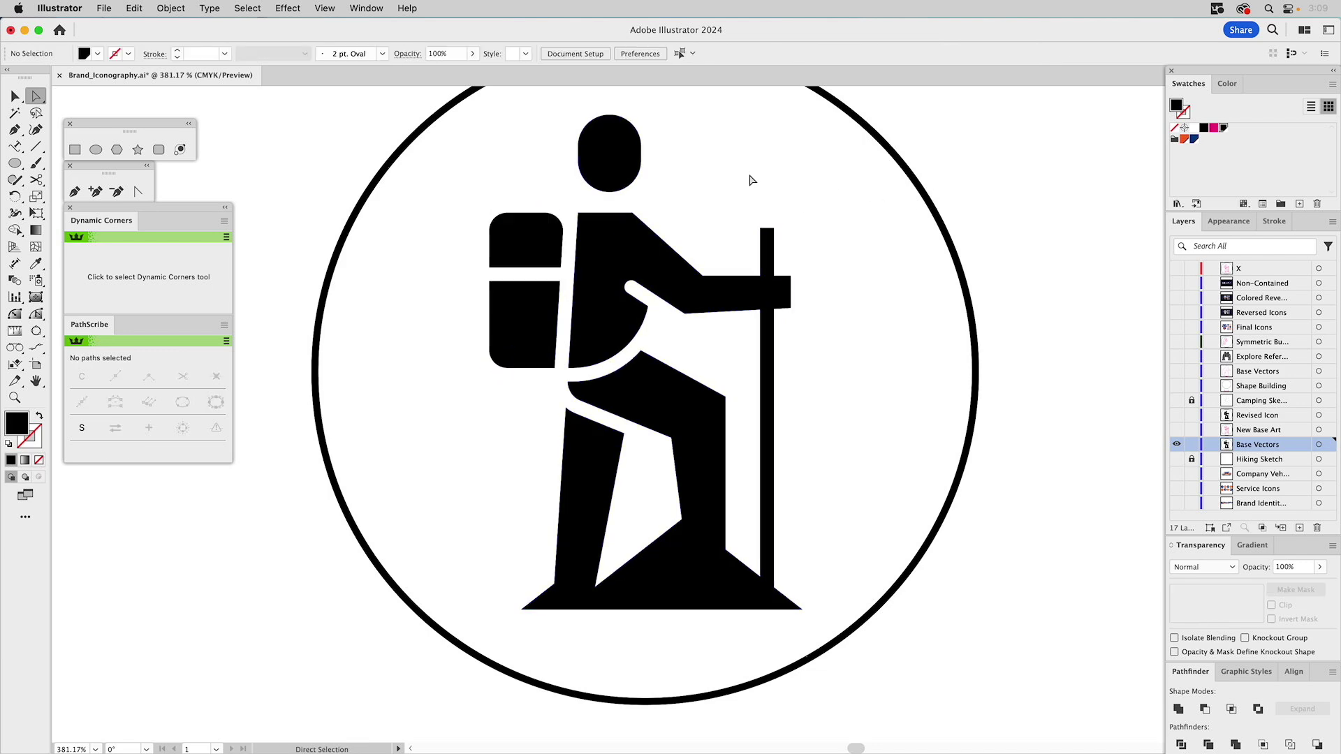
# Round the hiker's two shoulder corners, the sharp arm corner and the knee corner
pyautogui.click(625, 211)
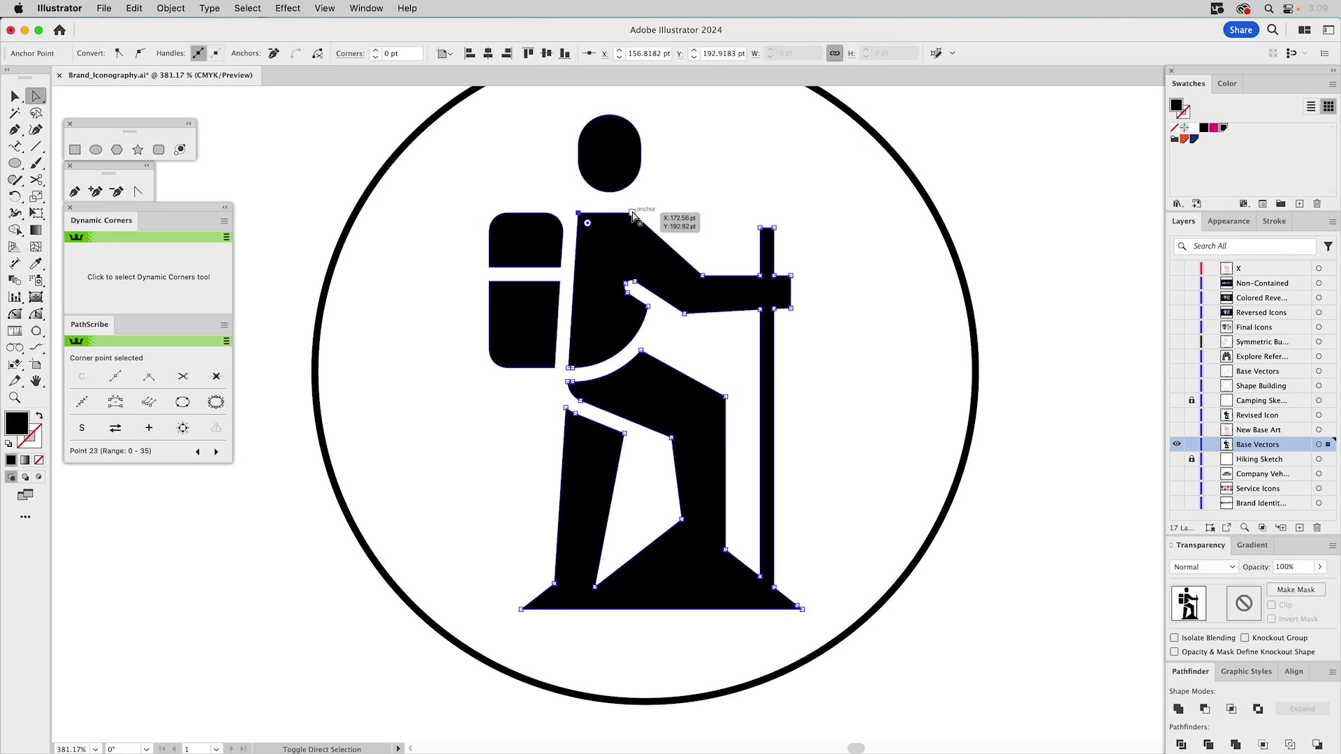
pyautogui.keyDown('shift'); pyautogui.click(578, 213); pyautogui.keyUp('shift')
pyautogui.moveTo(589, 227); pyautogui.dragTo(597, 238)
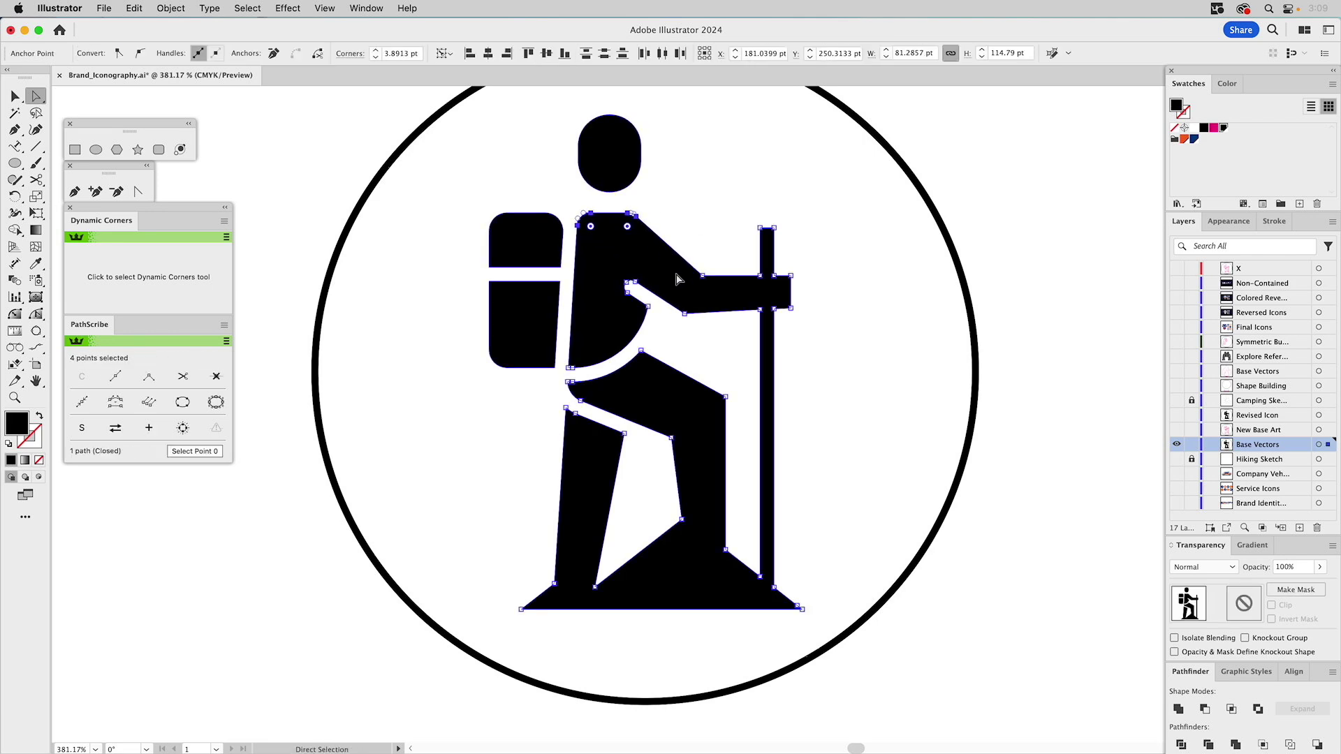
pyautogui.click(685, 314)
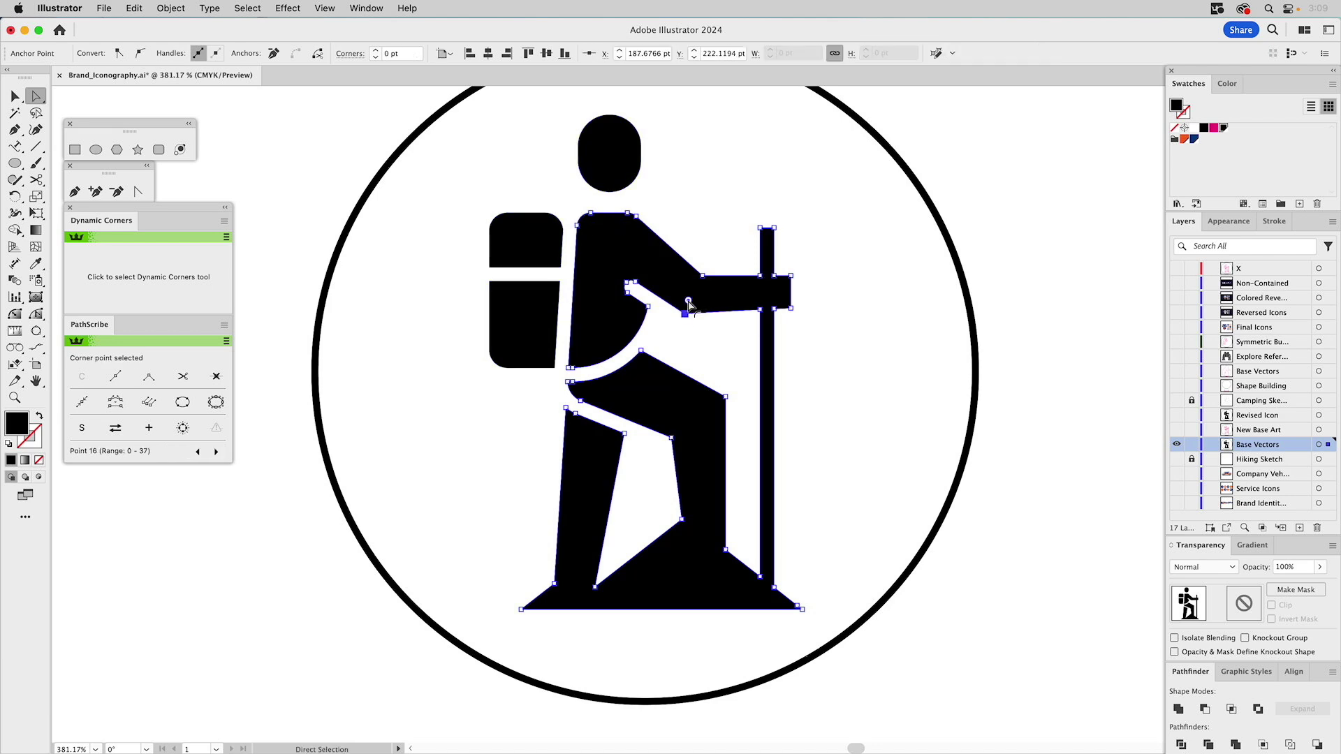
pyautogui.moveTo(689, 305); pyautogui.dragTo(700, 294)
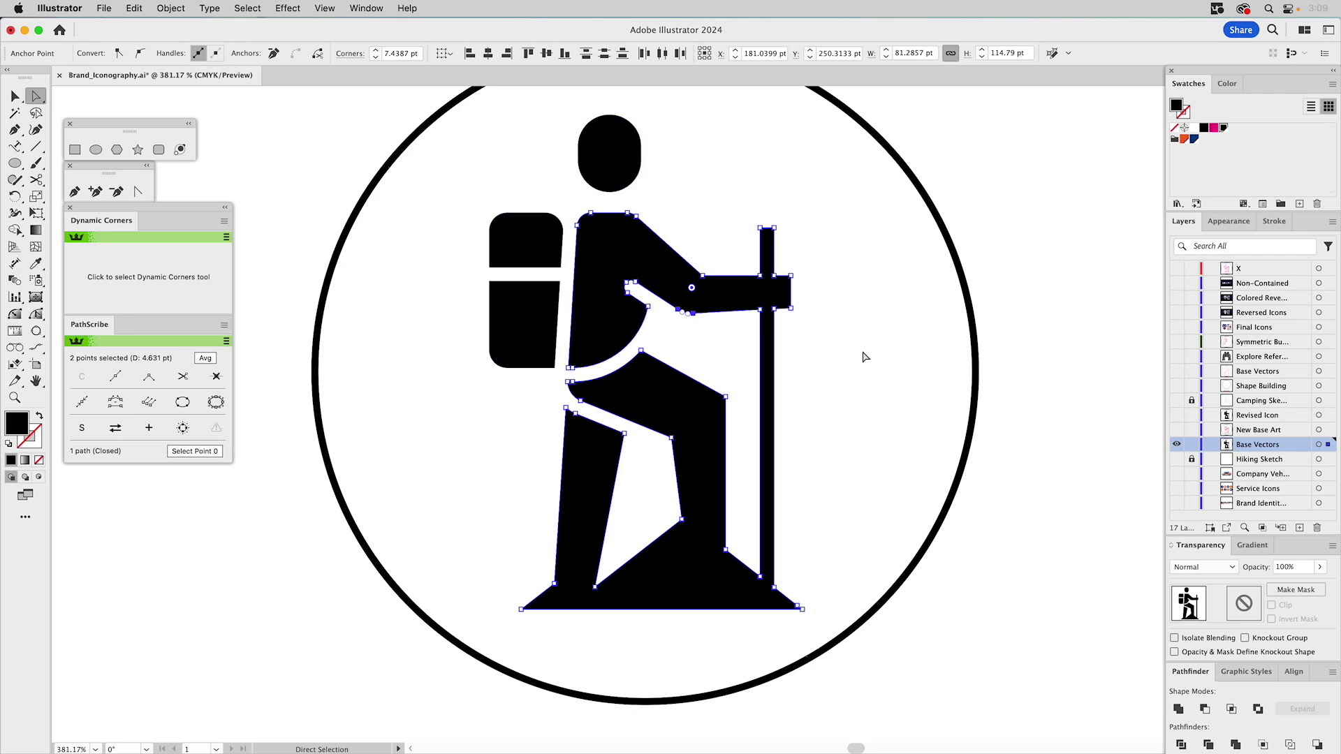
pyautogui.click(726, 397)
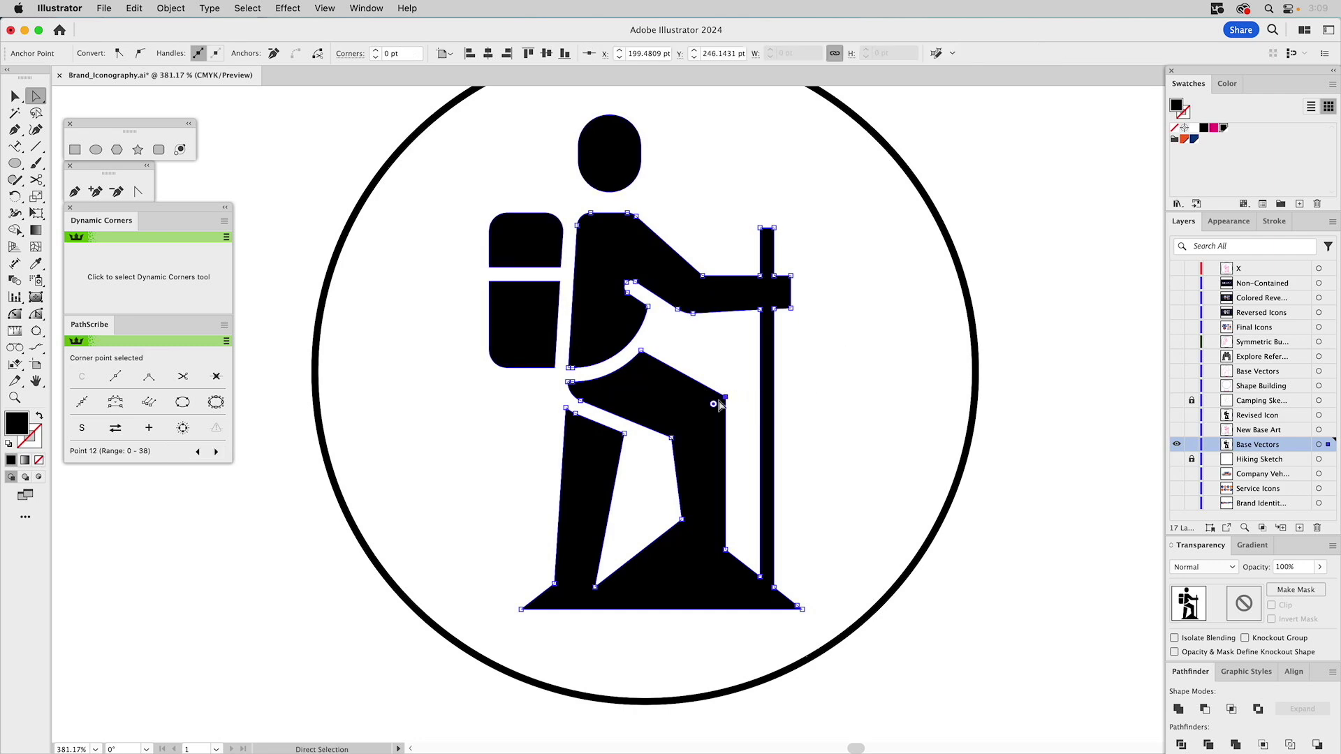
pyautogui.moveTo(713, 405); pyautogui.dragTo(702, 408)
pyautogui.click(970, 563)
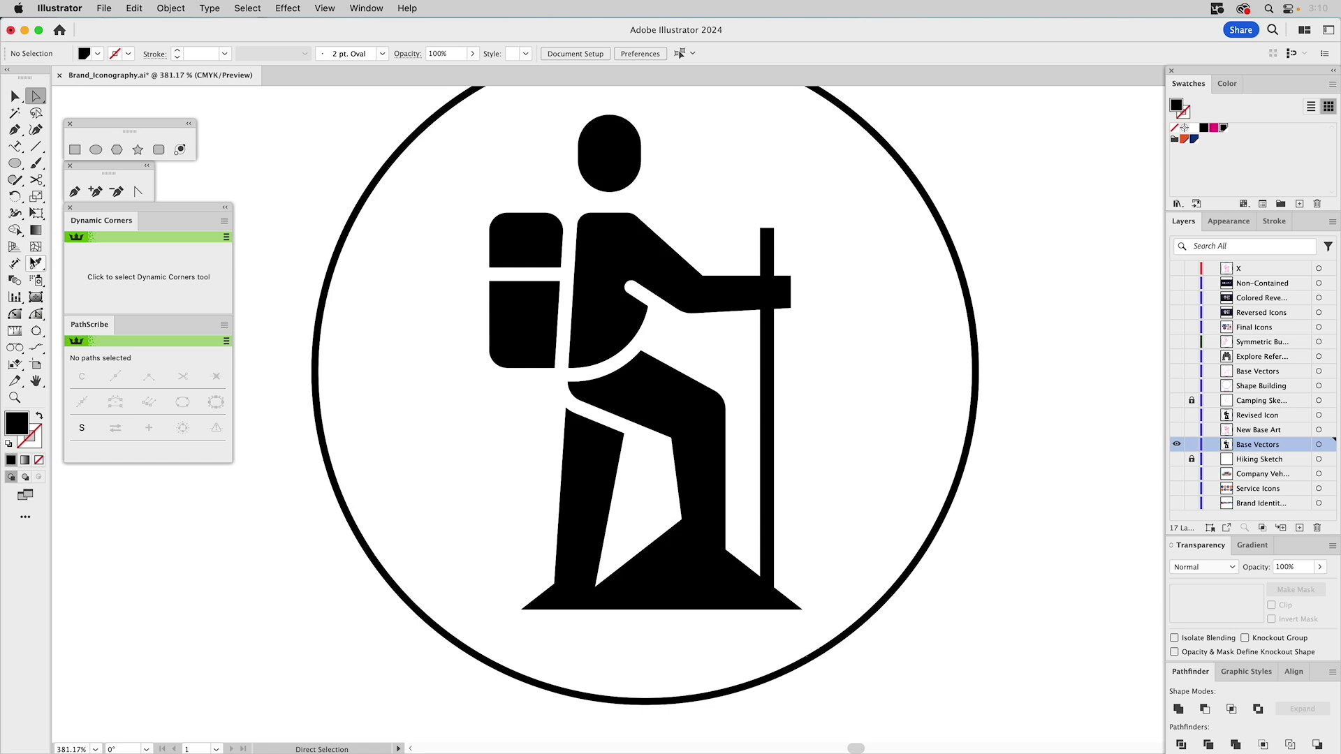
# Zoom in on the walking pole and trial-round the grip end's two corners, then undo
pyautogui.click(38, 200)
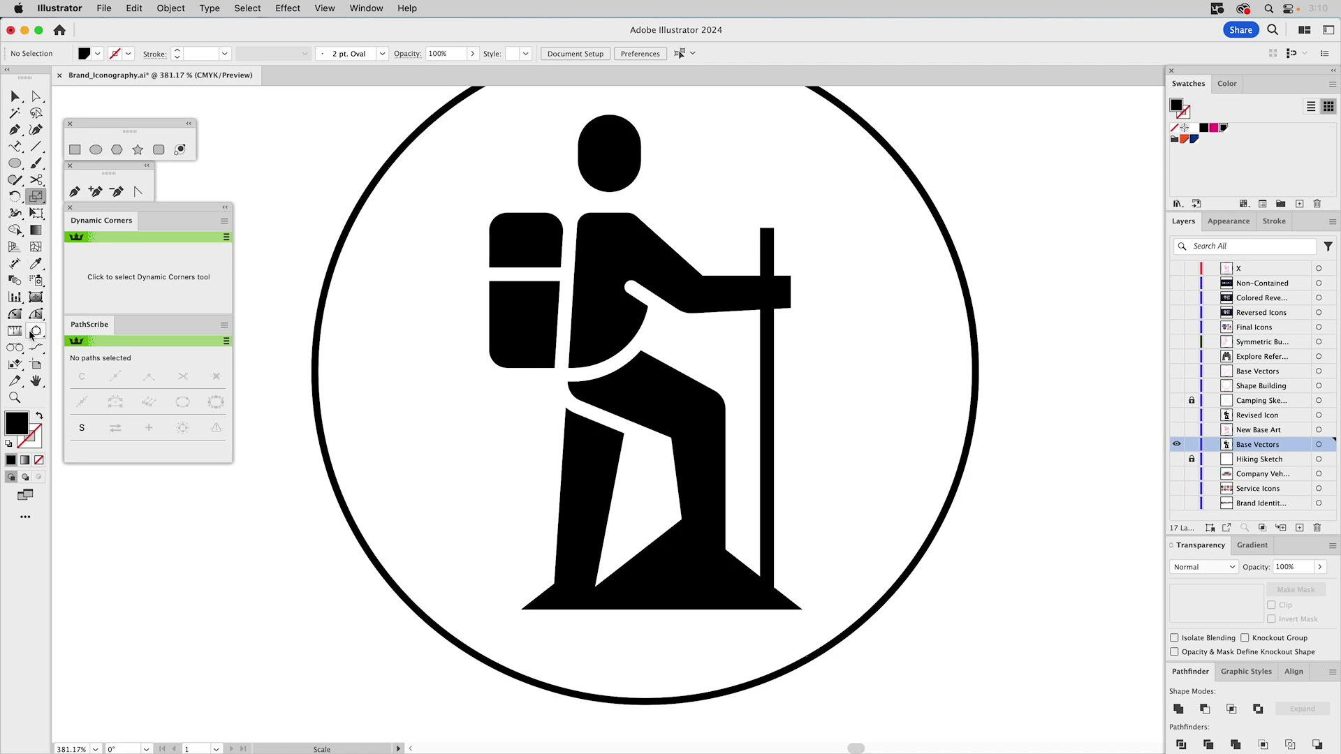
pyautogui.press('z')
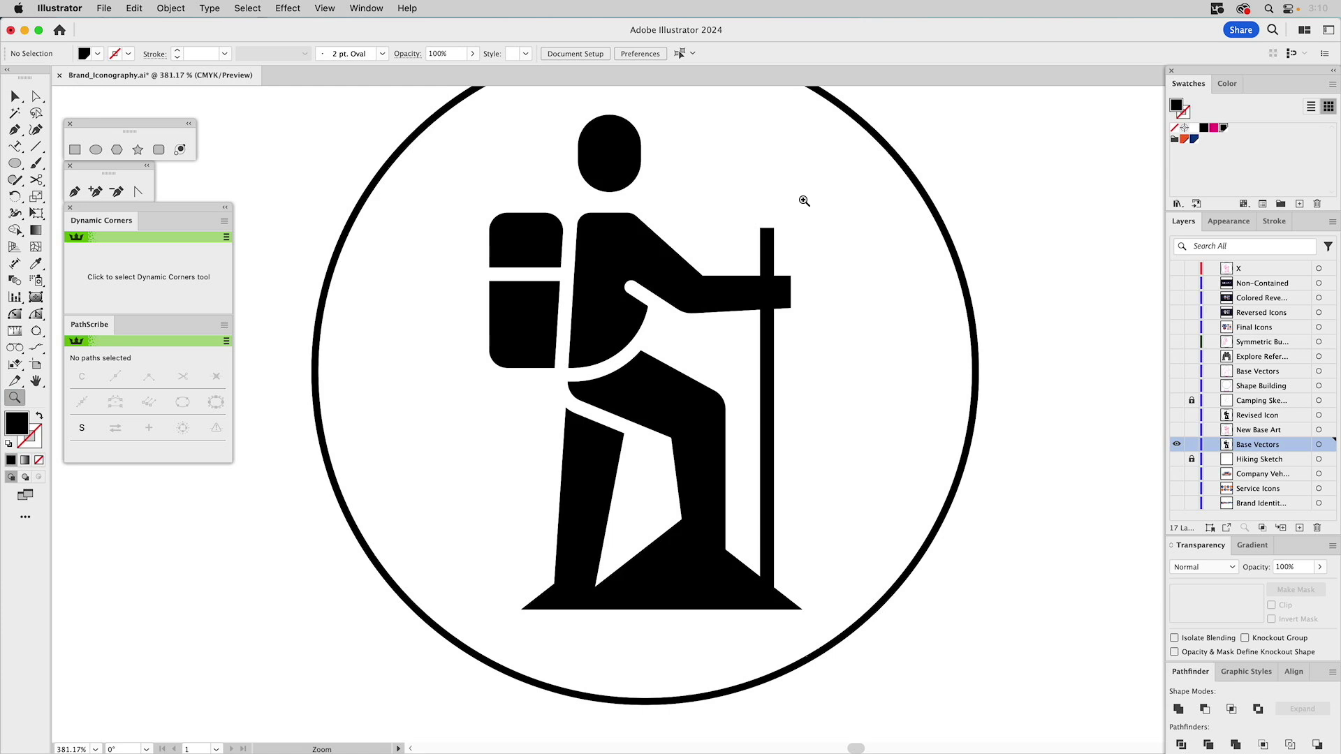
pyautogui.moveTo(714, 202); pyautogui.dragTo(805, 370)
pyautogui.press('a')
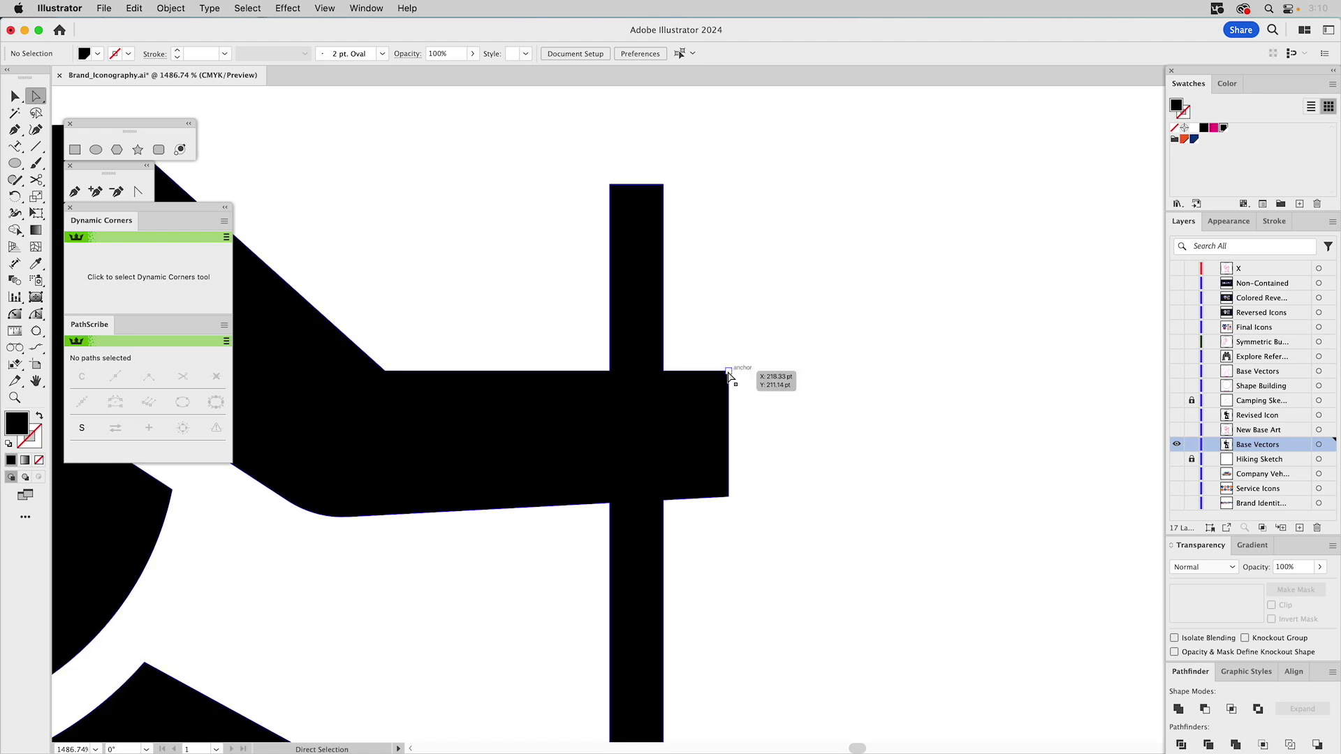
pyautogui.click(728, 371)
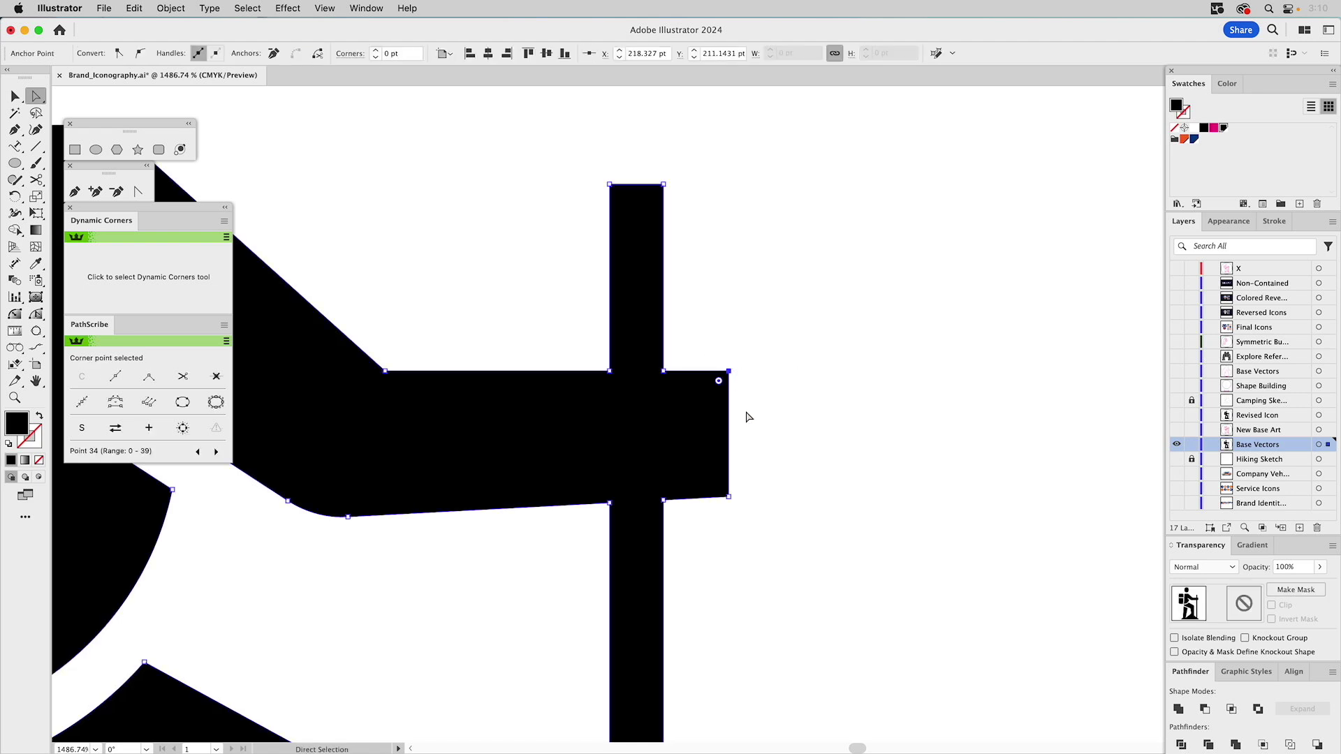
pyautogui.keyDown('shift'); pyautogui.click(726, 496); pyautogui.keyUp('shift')
pyautogui.moveTo(718, 488); pyautogui.dragTo(726, 493)
pyautogui.press('super+z')
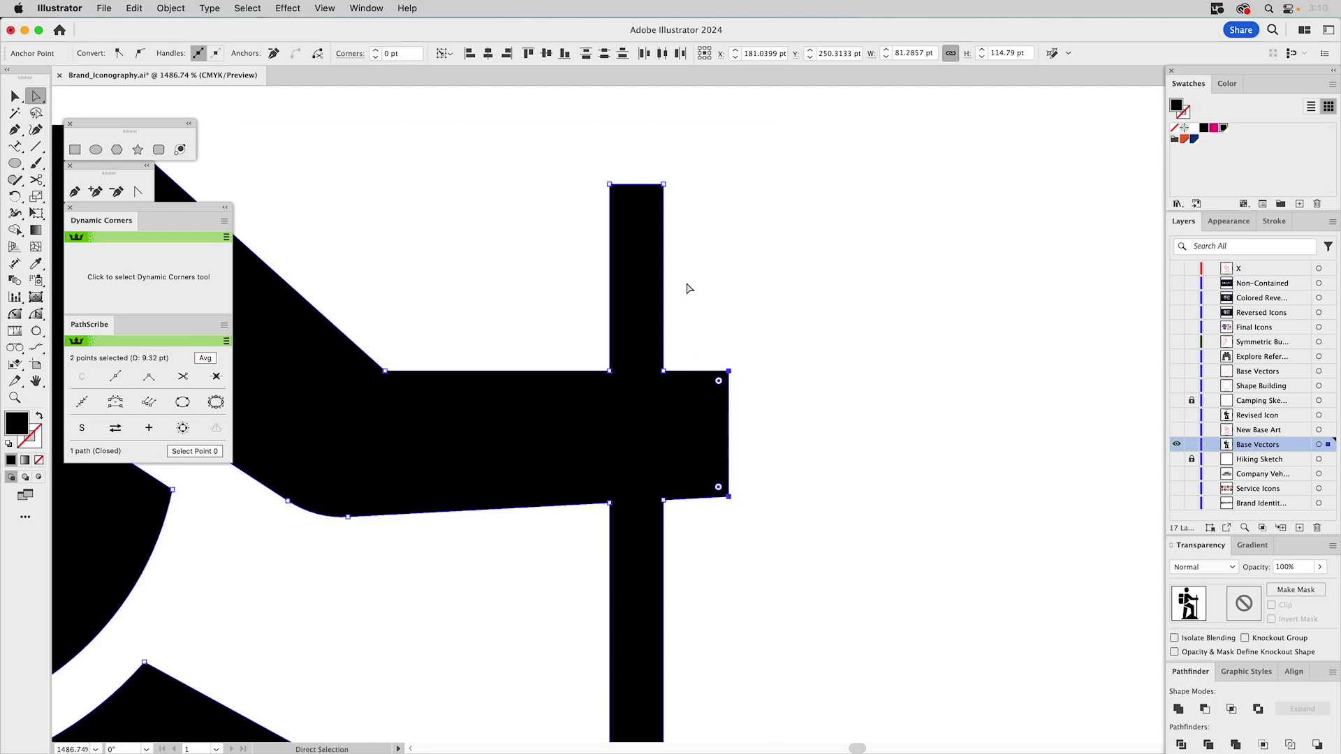
# Round the grip-end and pole-top corners together slightly, about 0.75 pt
pyautogui.keyDown('shift'); pyautogui.click(610, 184); pyautogui.keyUp('shift')
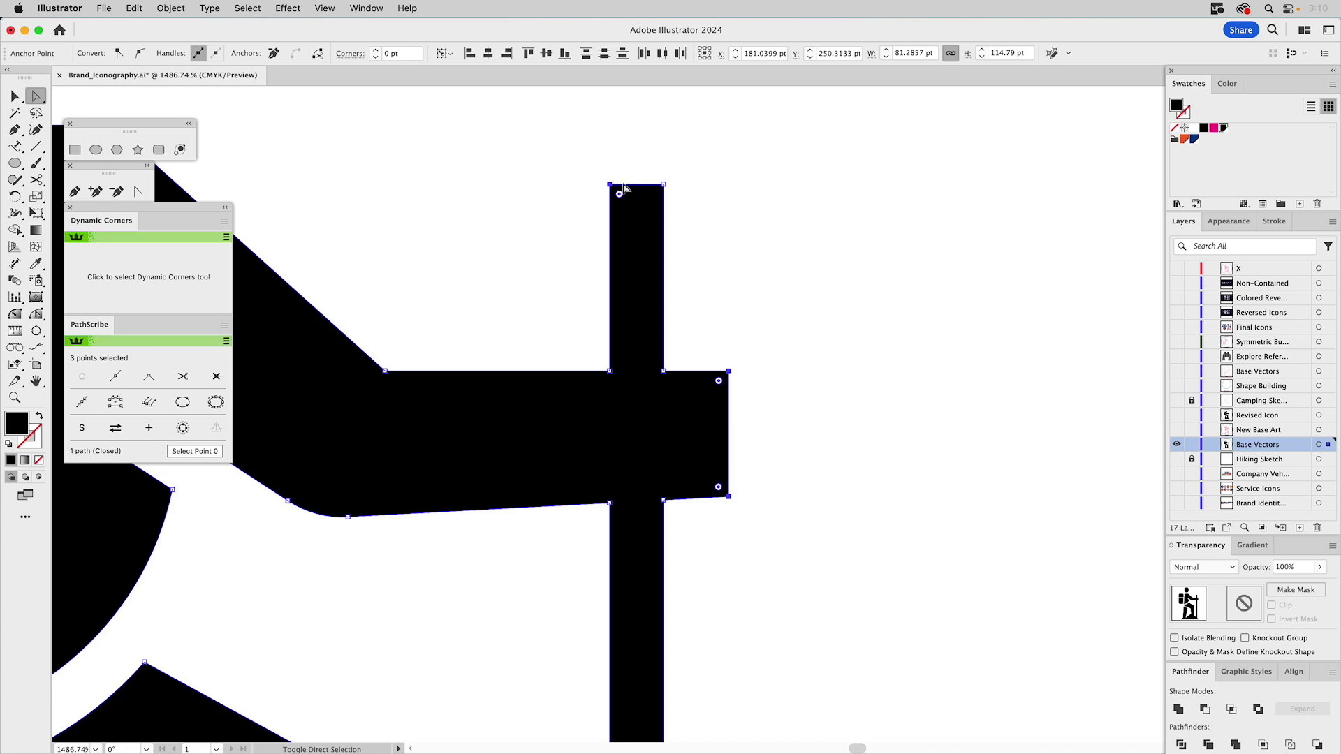
pyautogui.keyDown('shift'); pyautogui.click(663, 185); pyautogui.keyUp('shift')
pyautogui.moveTo(718, 382); pyautogui.dragTo(722, 377)
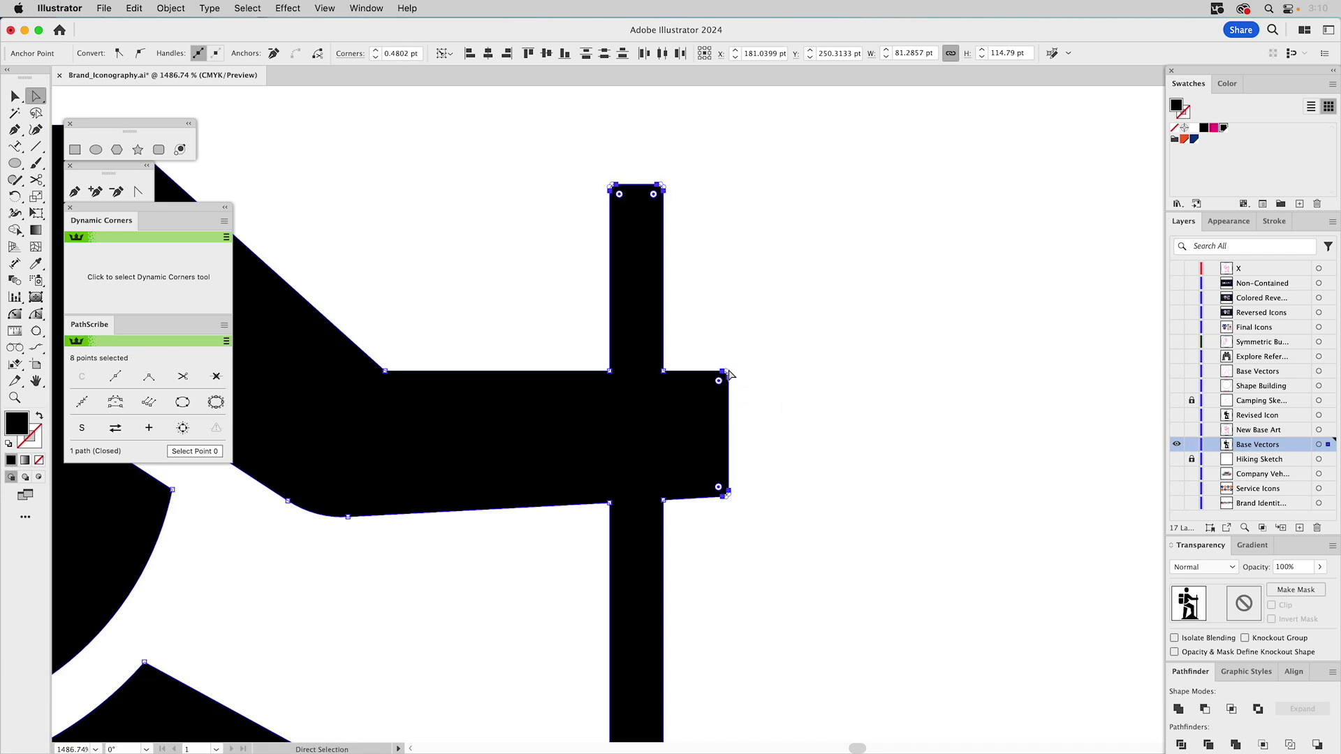
pyautogui.click(764, 336)
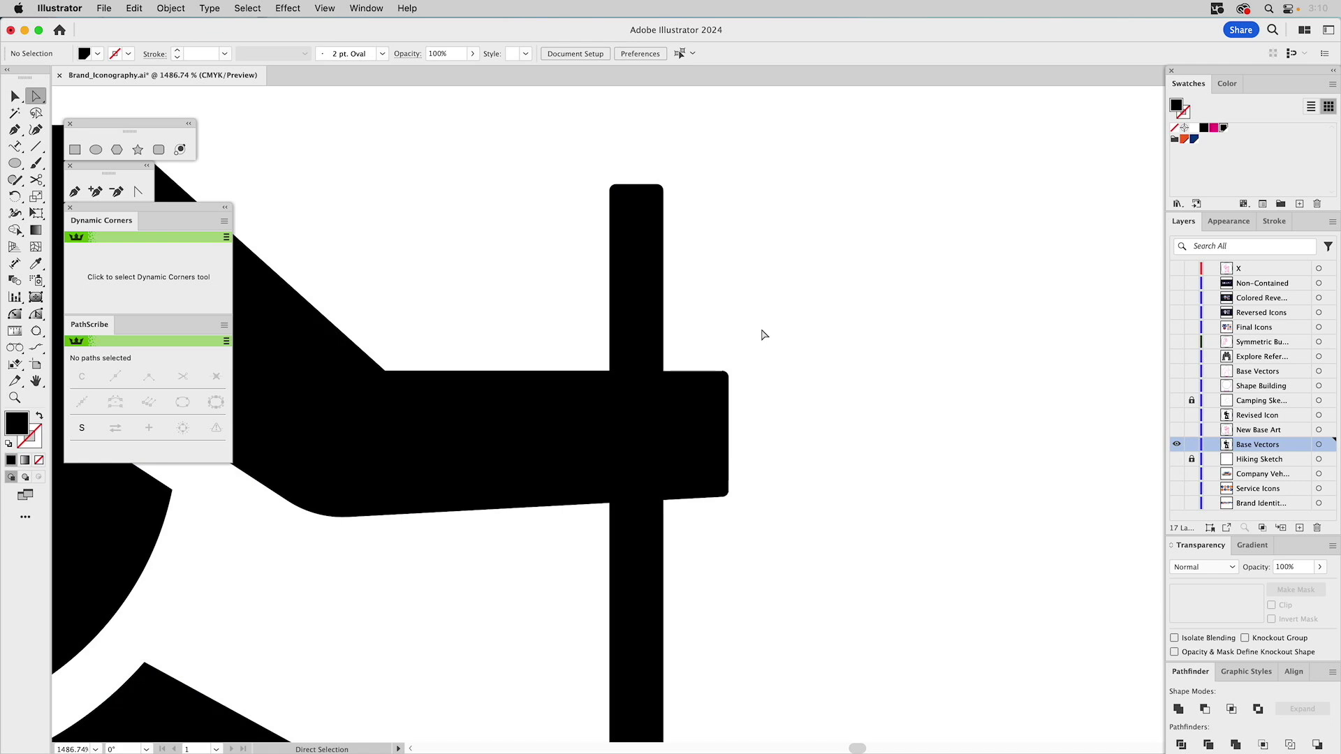
pyautogui.press('super+0')
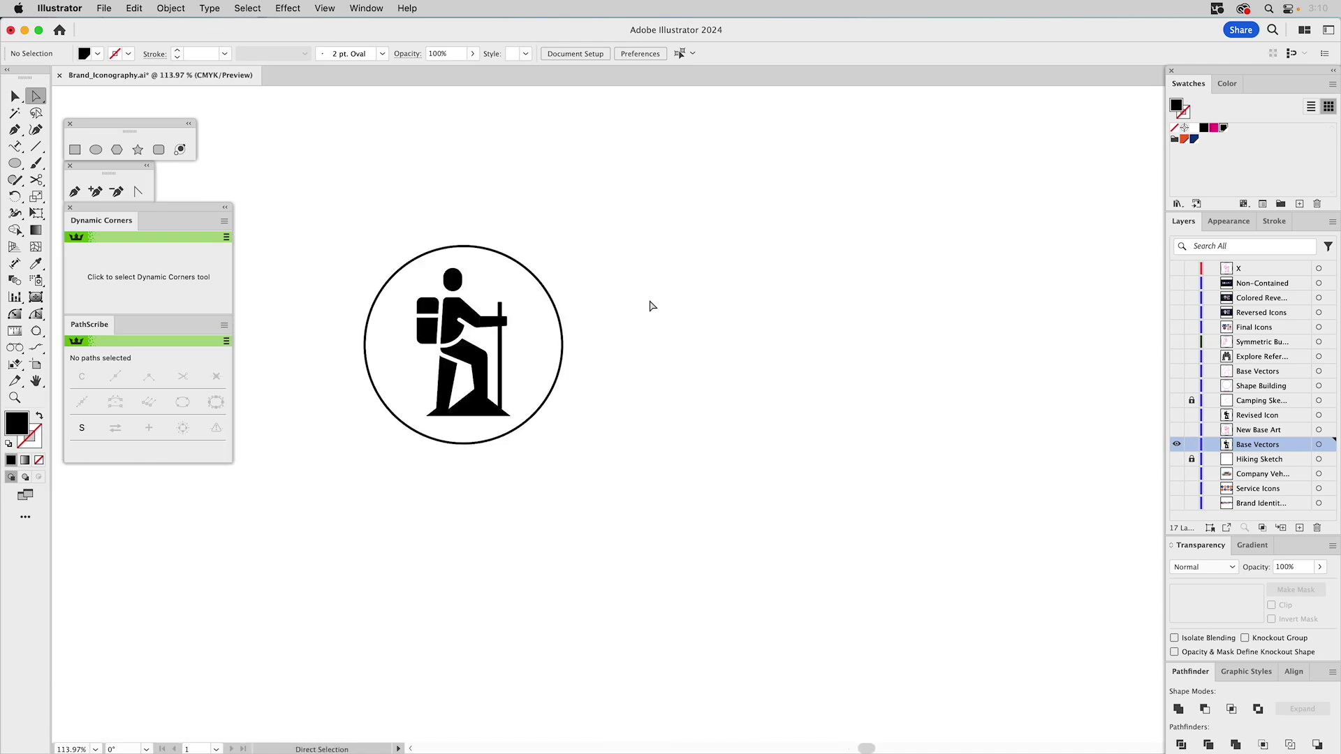
# Round the armpit anchor where the arm meets the torso to about 1.15 pt
pyautogui.click(14, 397)
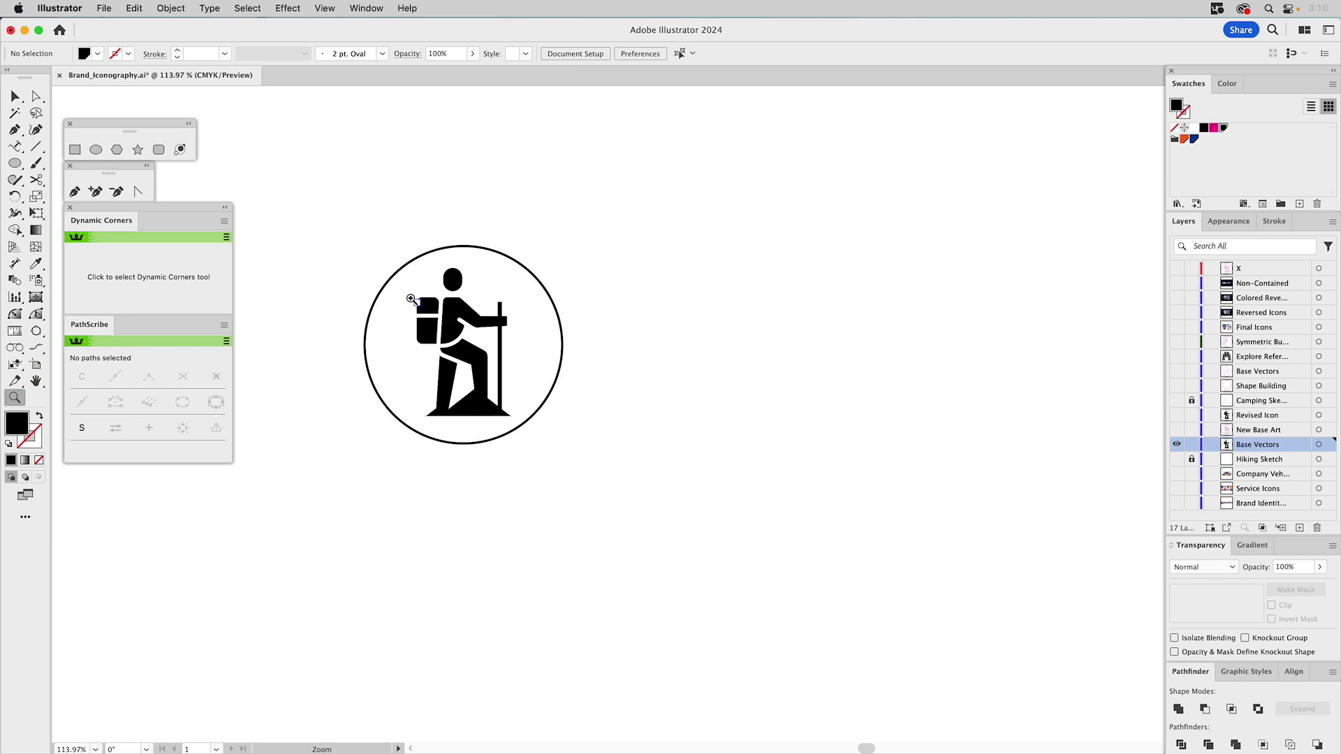
pyautogui.moveTo(395, 270); pyautogui.dragTo(524, 383)
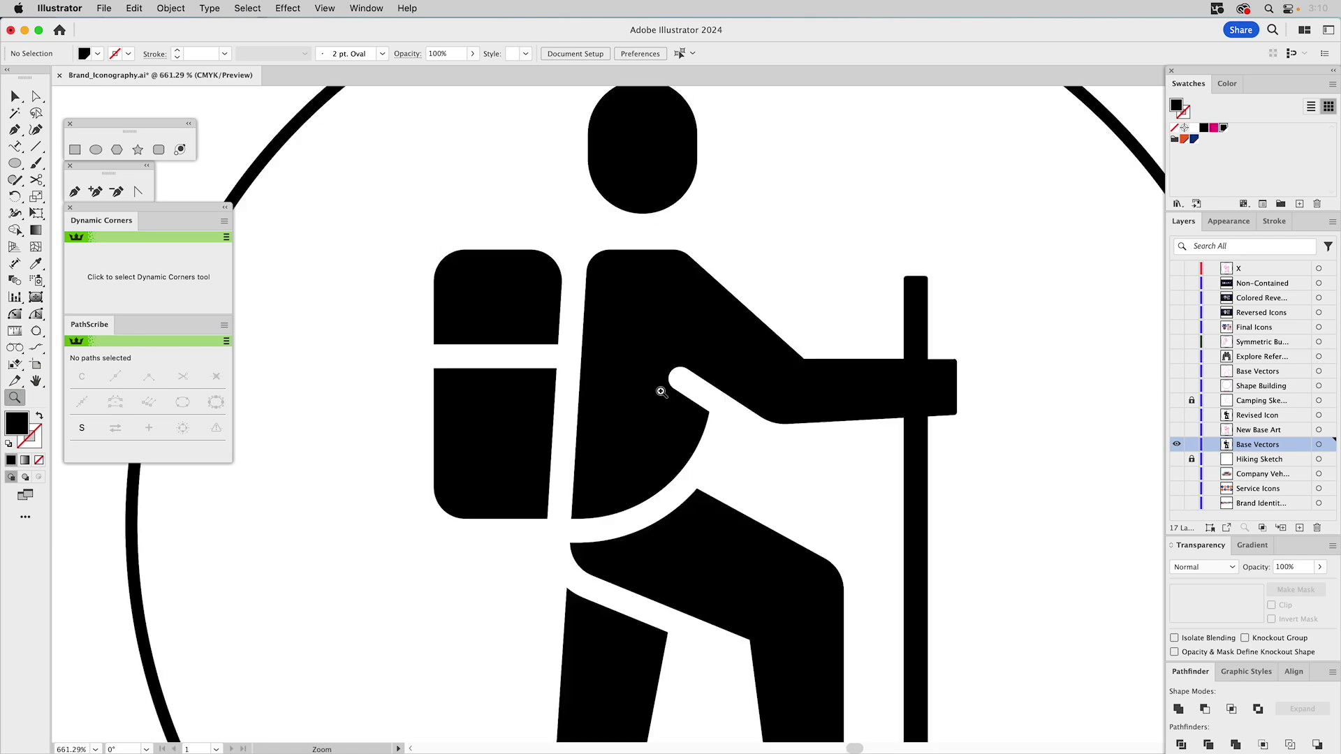
pyautogui.press('a')
pyautogui.click(707, 413)
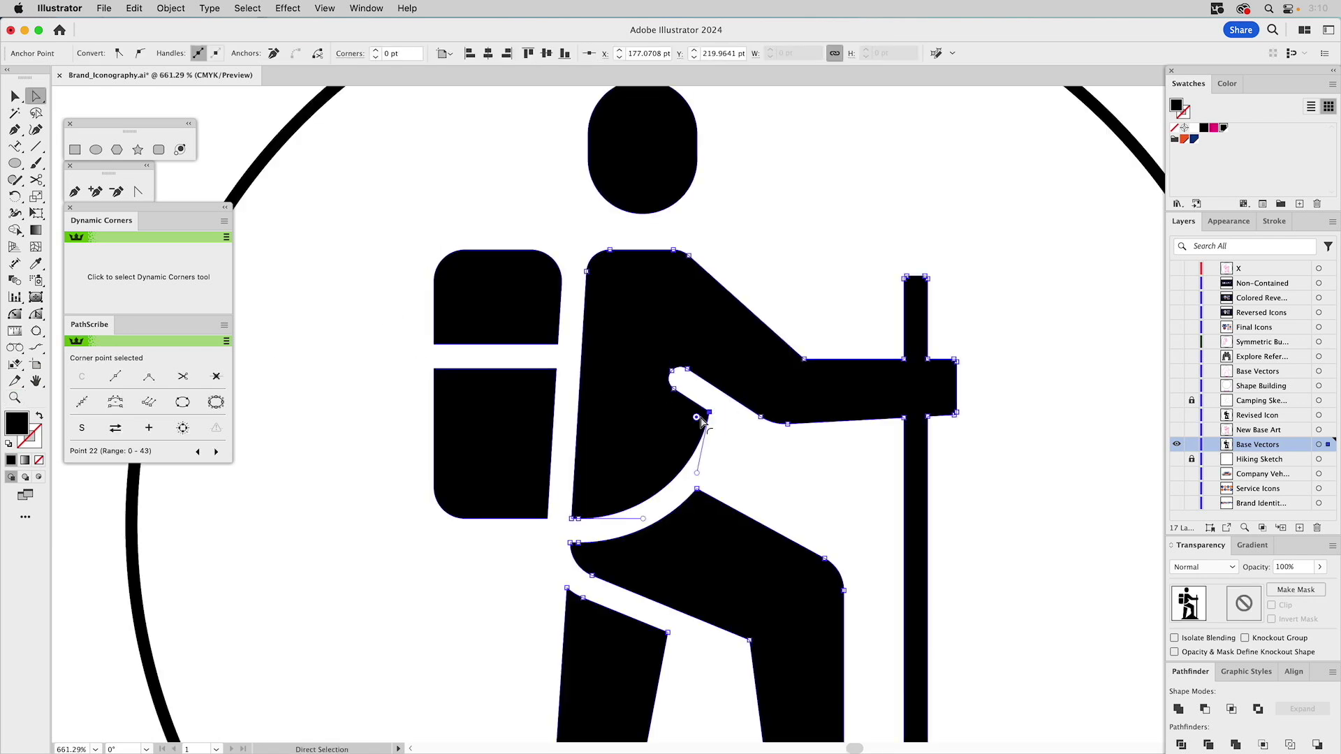
pyautogui.moveTo(700, 419); pyautogui.dragTo(704, 419)
pyautogui.click(942, 244)
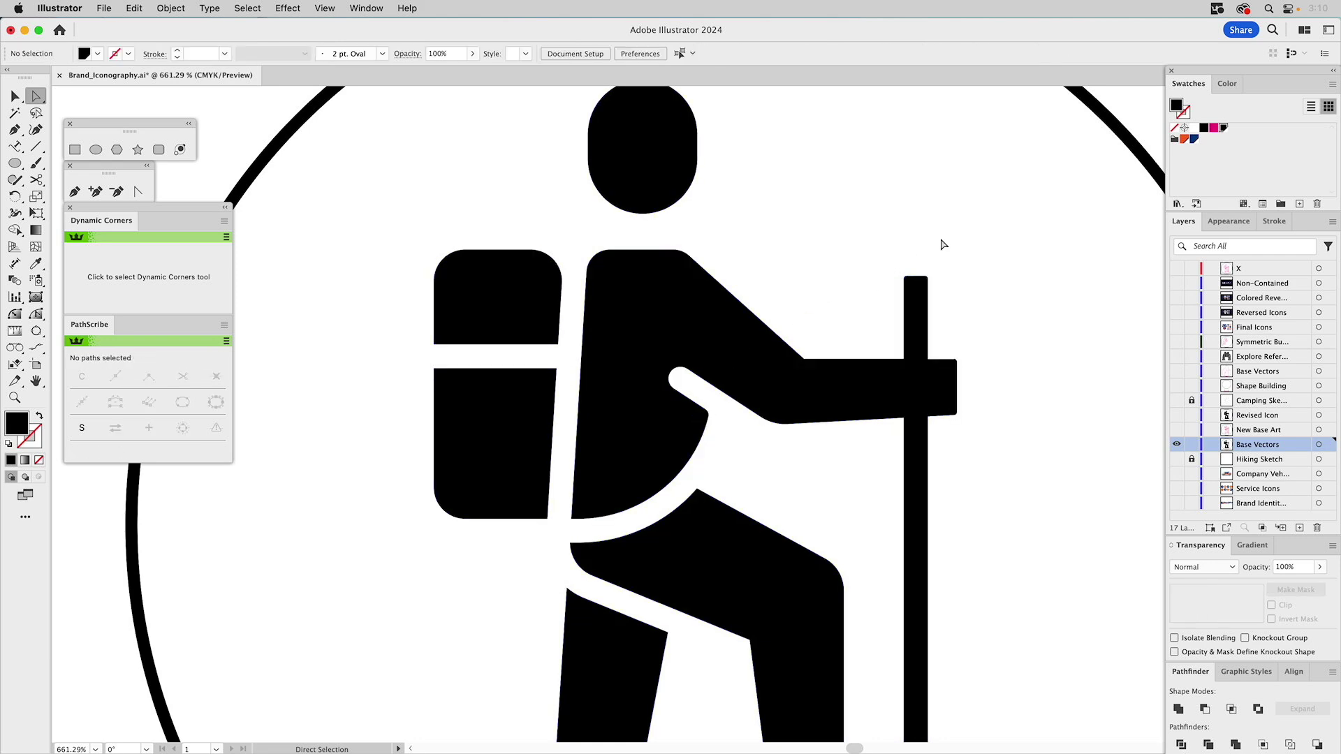
pyautogui.press('super+0')
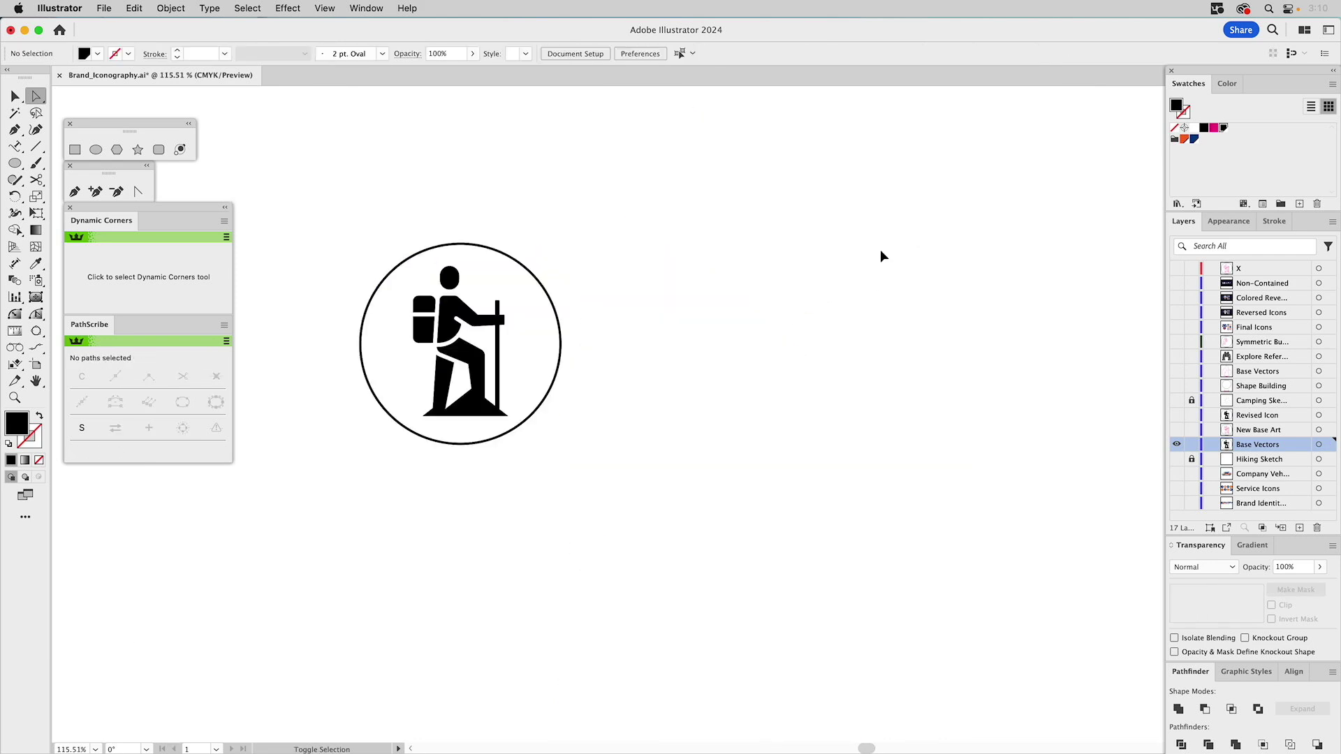
pyautogui.press('v')
pyautogui.click(1177, 444)
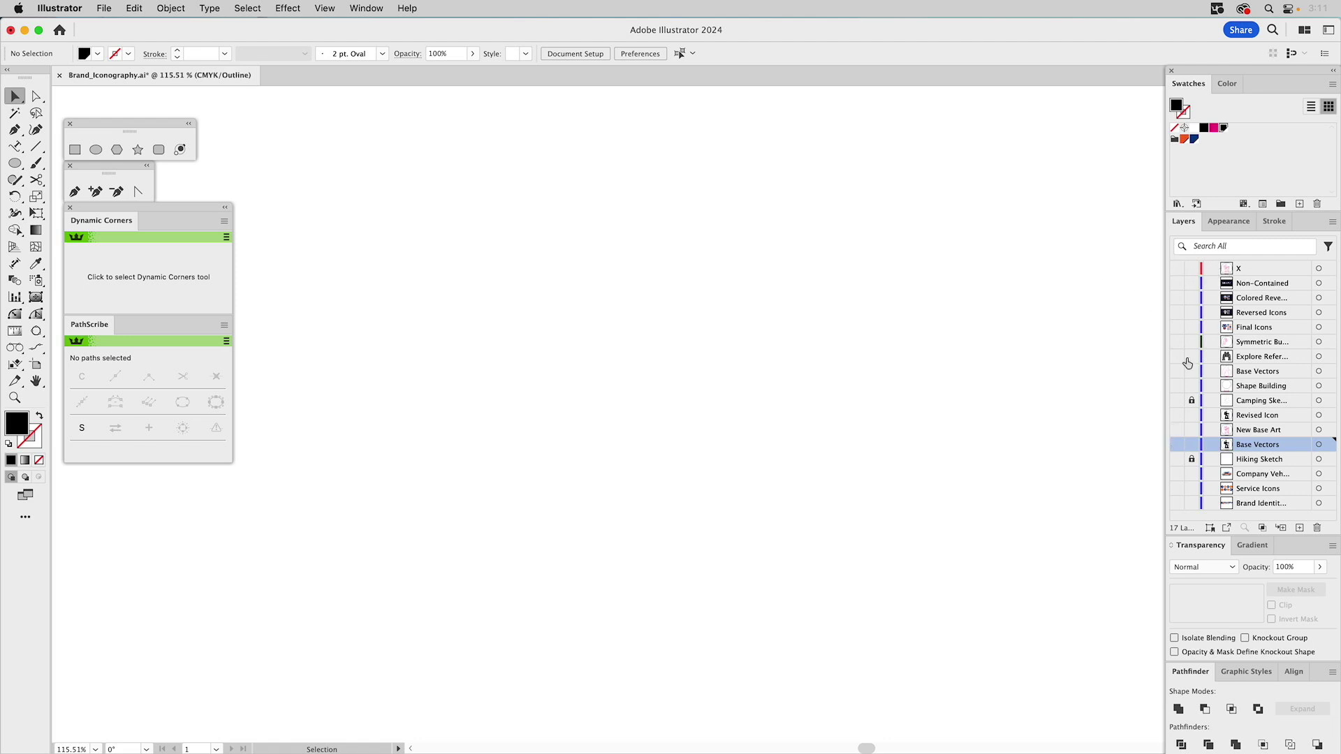
# Toggle the hiker outlines and show the New Base Art hiker, enlarged in view
pyautogui.click(1176, 270)
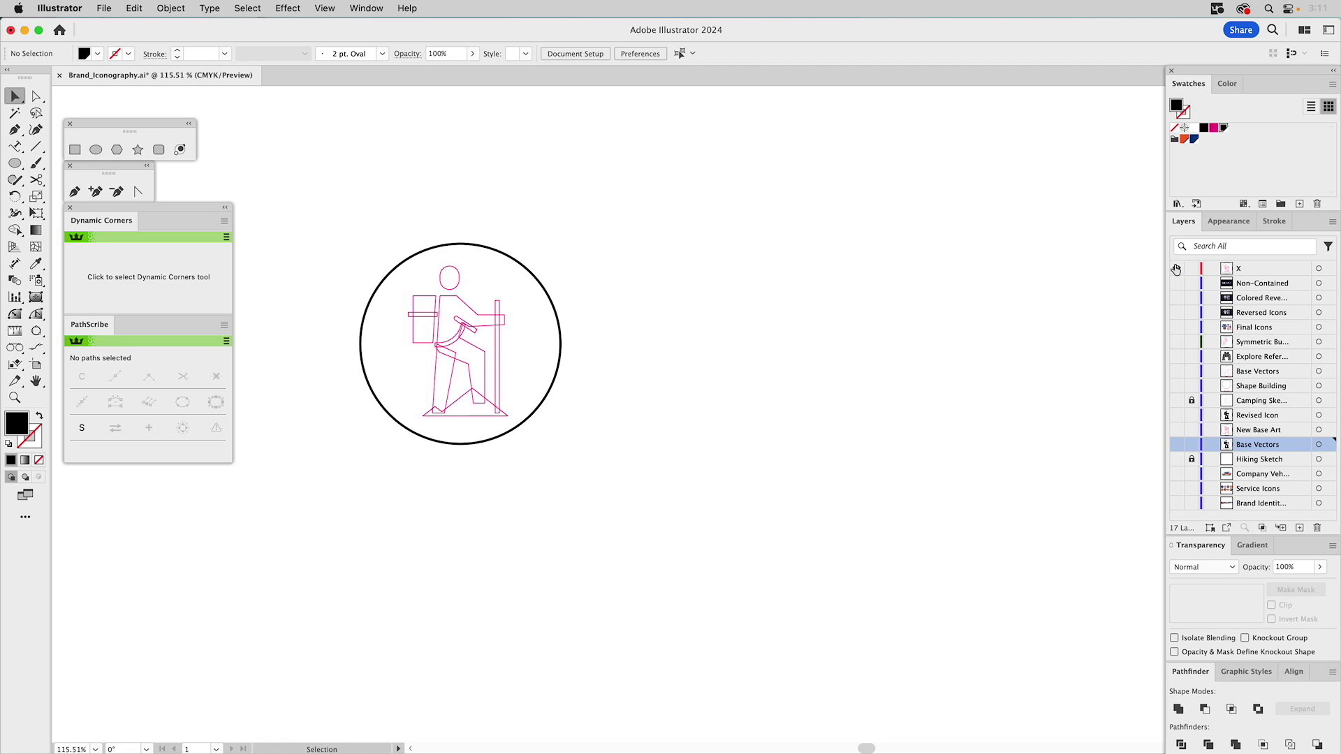
pyautogui.click(1176, 270)
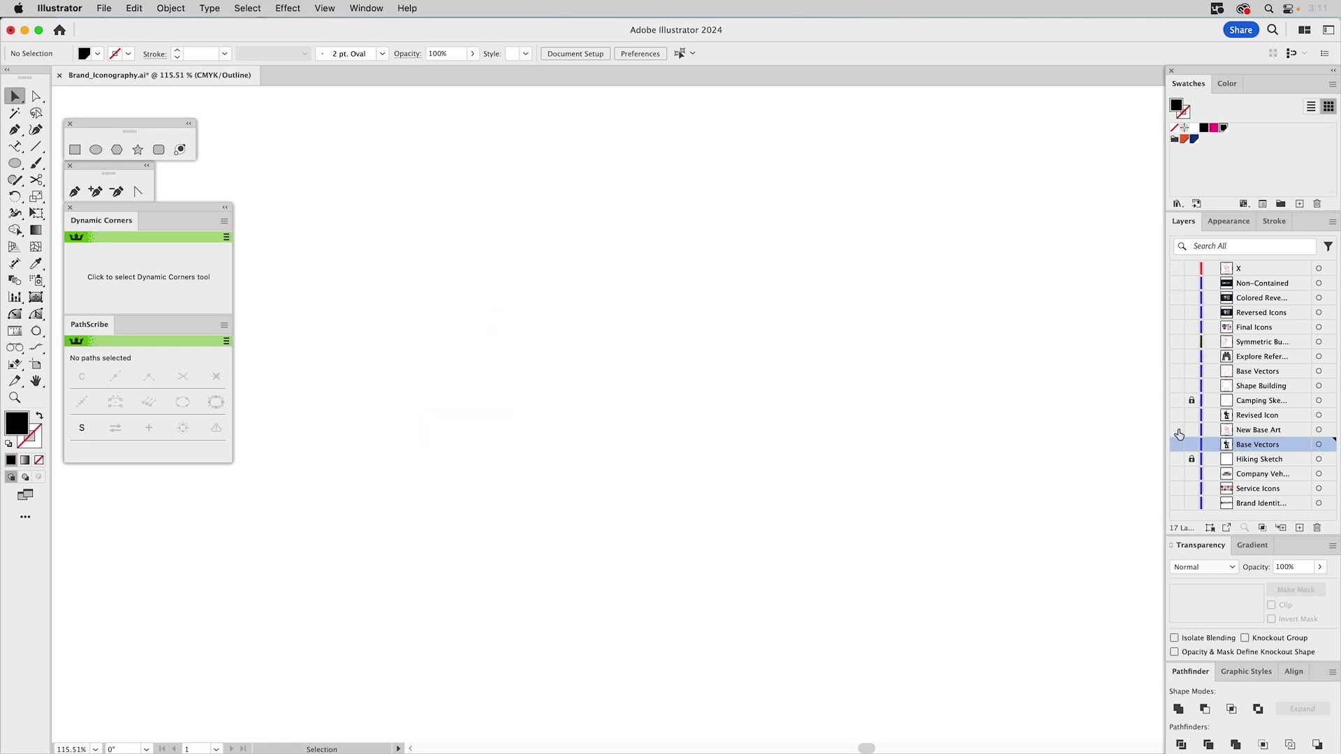
pyautogui.click(1177, 431)
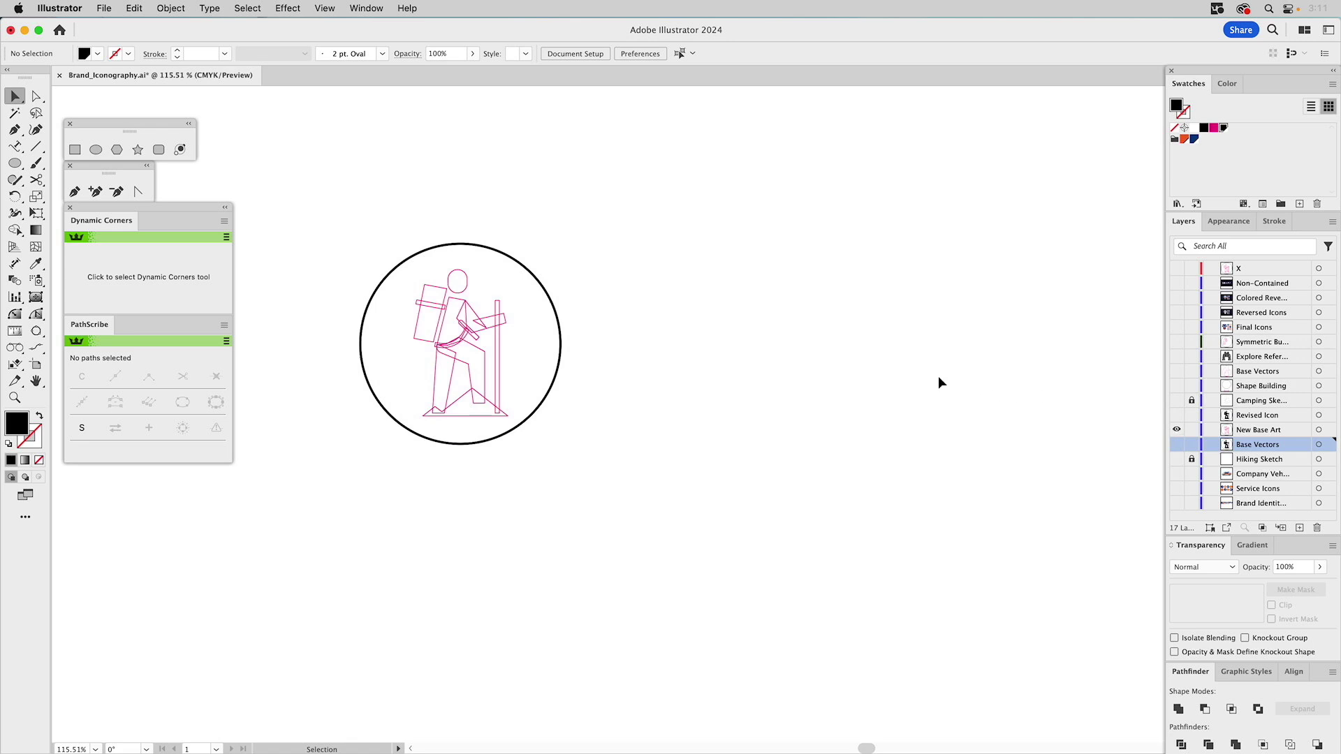
pyautogui.click(14, 398)
pyautogui.moveTo(305, 203); pyautogui.dragTo(672, 531)
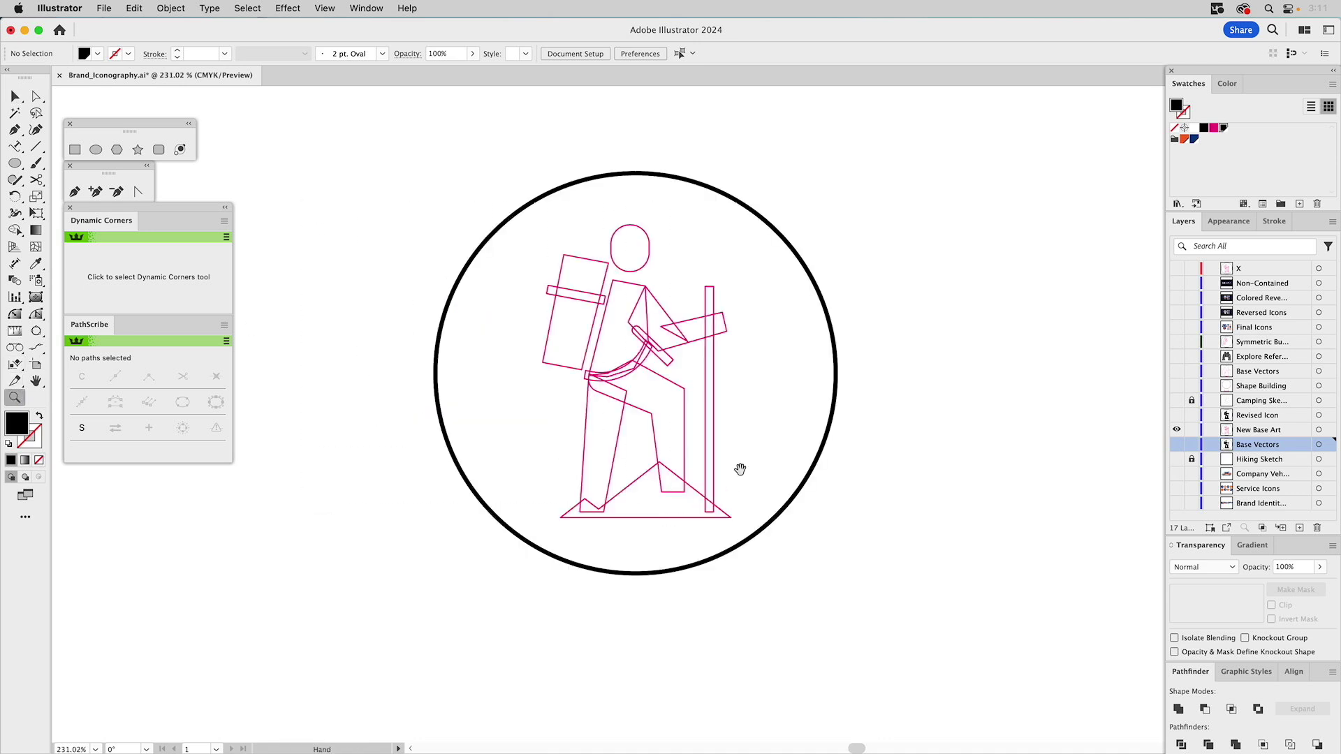
pyautogui.moveTo(740, 470); pyautogui.dragTo(787, 488)
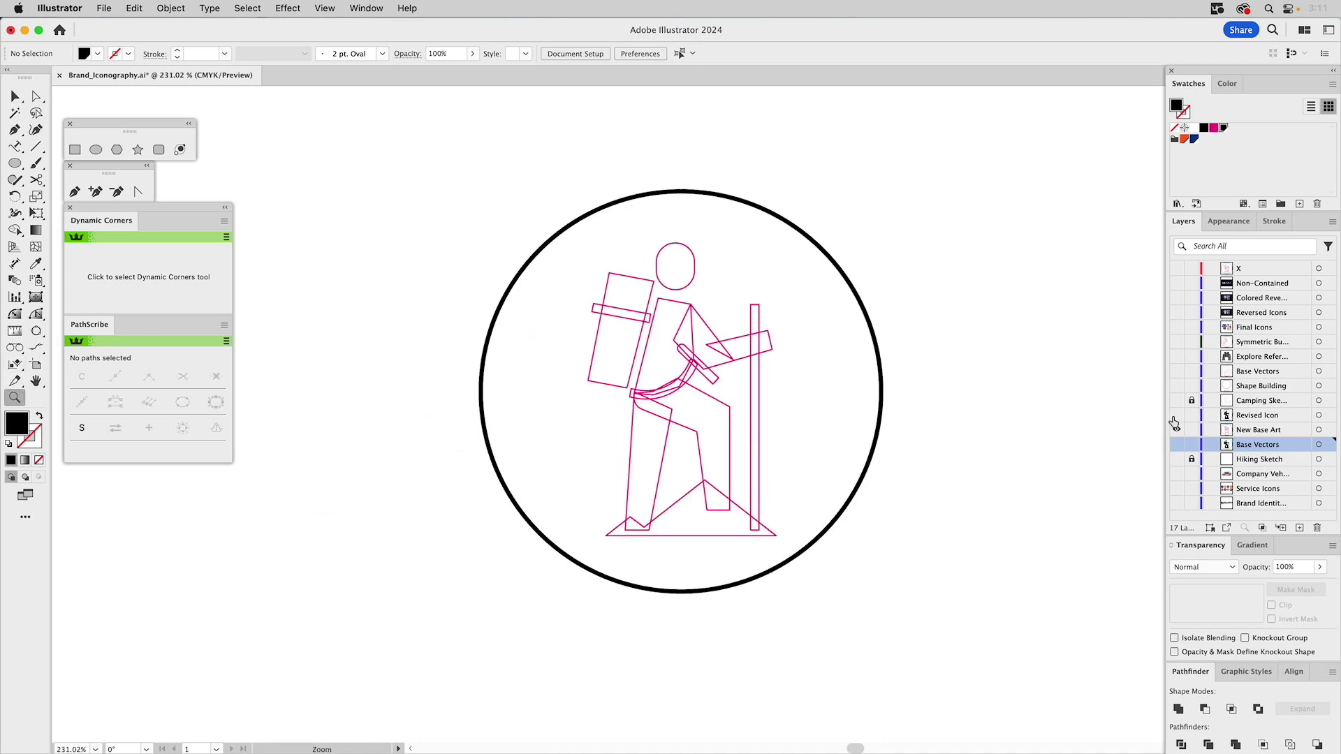
# Compare the Revised Icon and Base Vectors hikers, then show only the Camping Sketch layer
pyautogui.moveTo(1177, 415); pyautogui.dragTo(1177, 430)
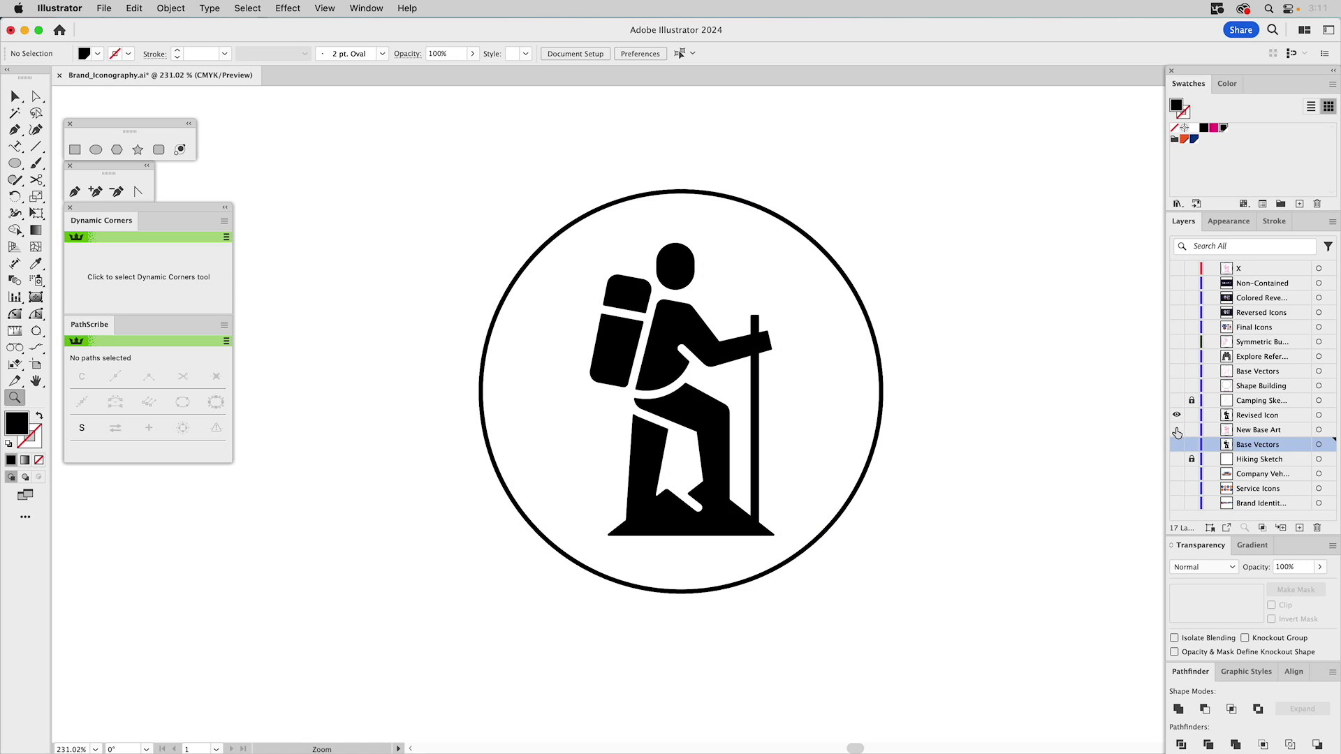
pyautogui.click(1177, 431)
pyautogui.click(1177, 444)
pyautogui.click(1177, 416)
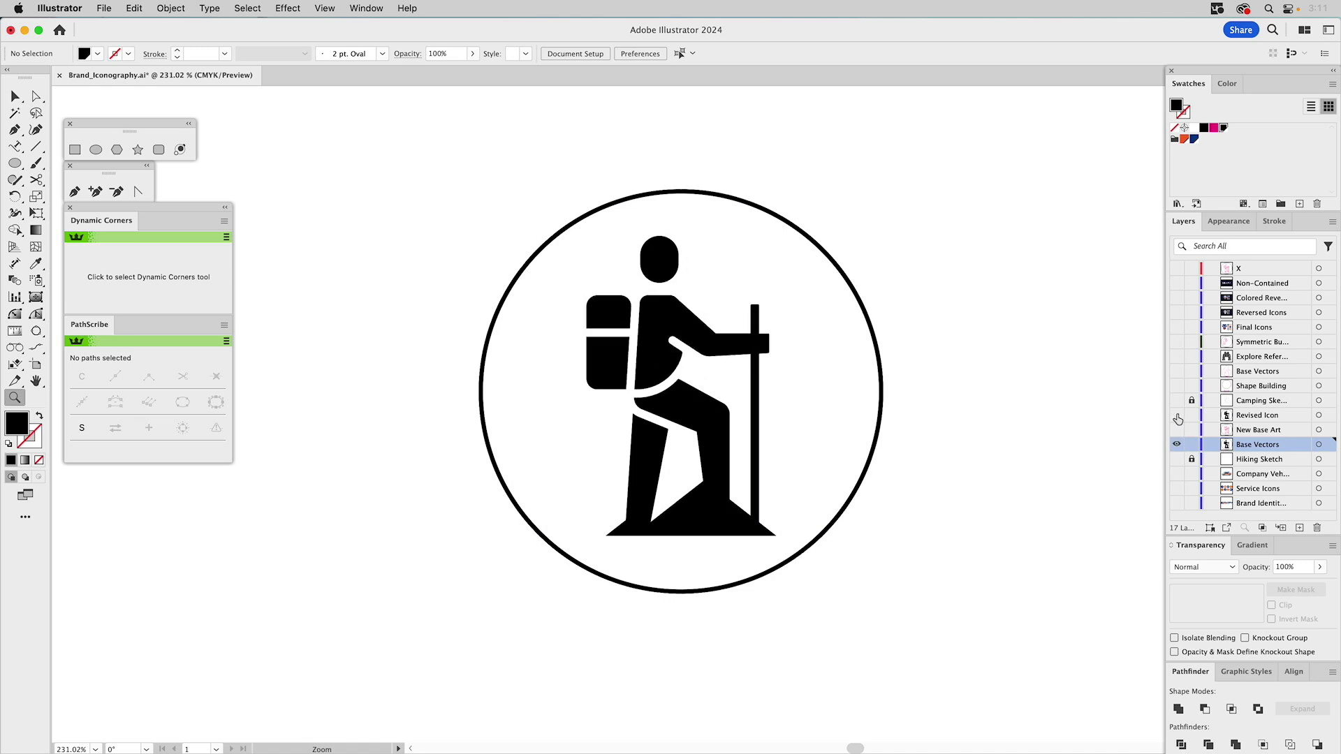
pyautogui.click(1177, 417)
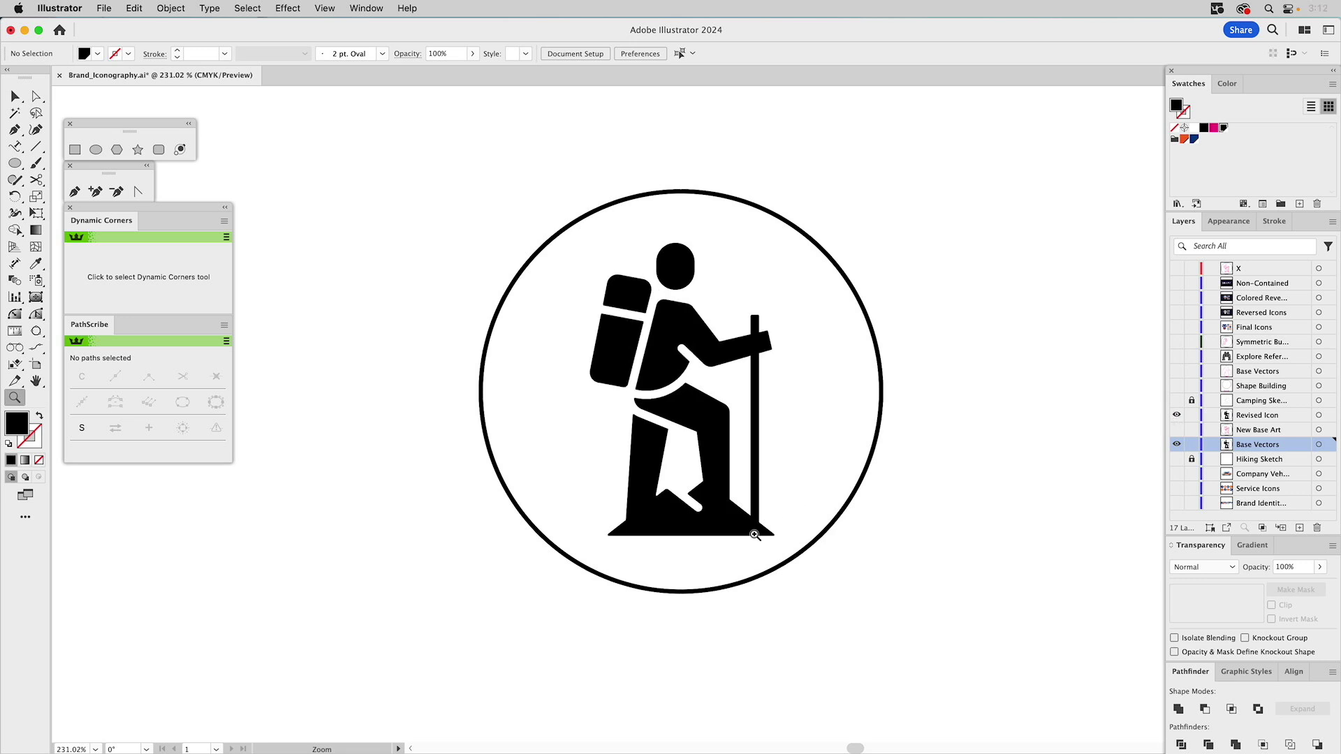
pyautogui.click(1176, 445)
pyautogui.click(1177, 402)
pyautogui.click(1178, 415)
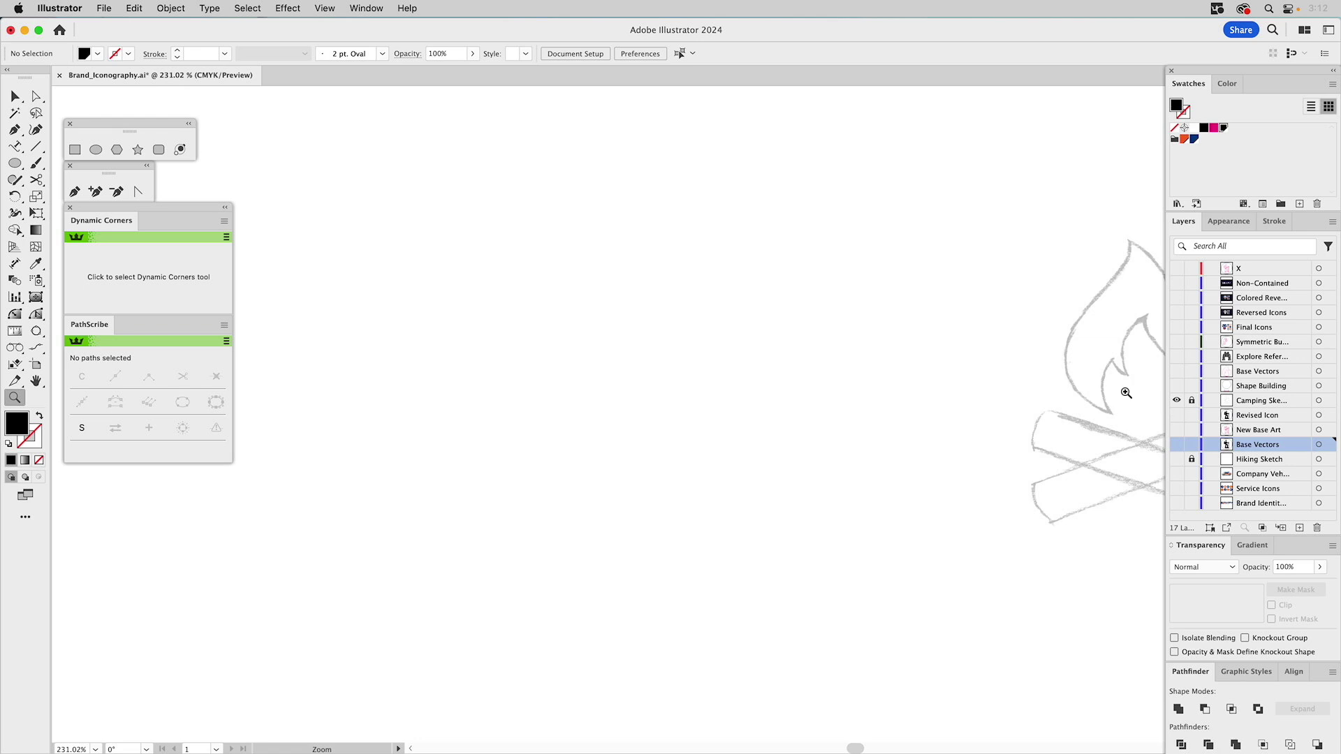
# Show the Shape Building layer's circle and log shapes over the campfire sketch
pyautogui.hscroll(10, 1062, 385)
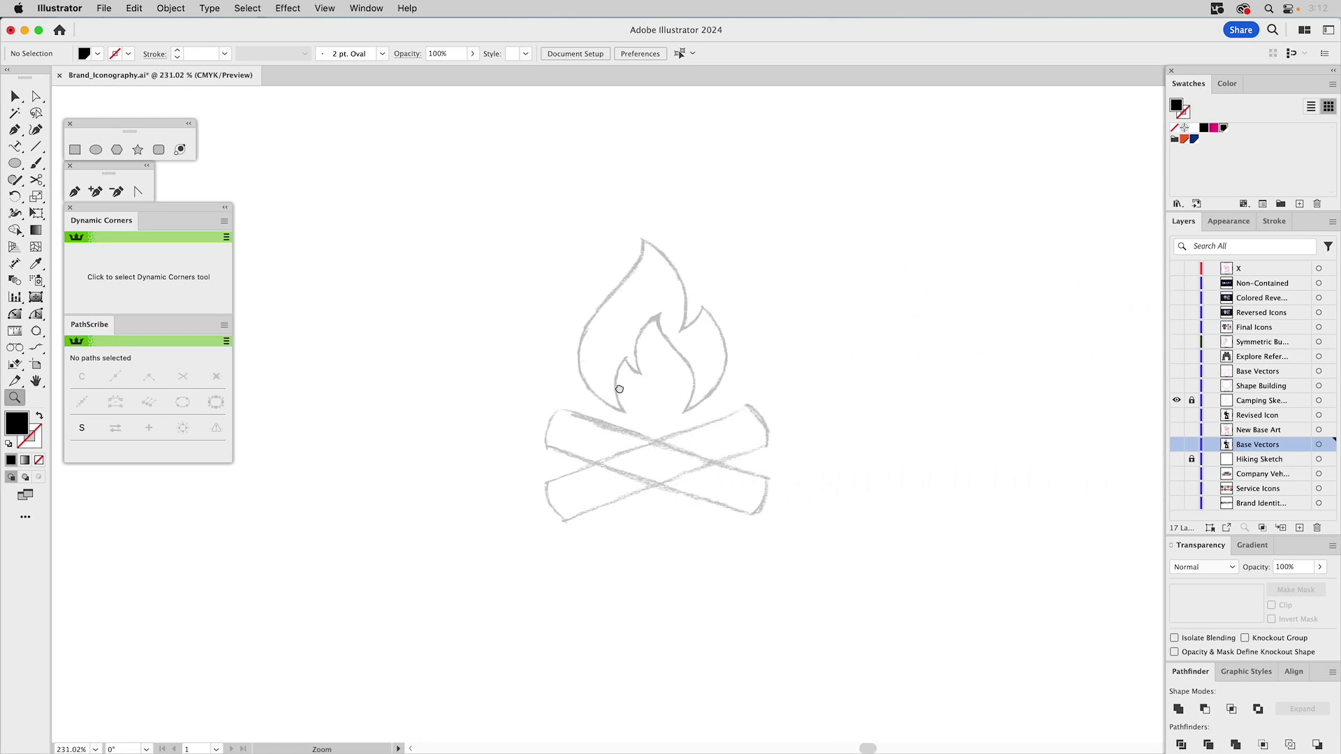
pyautogui.click(1177, 386)
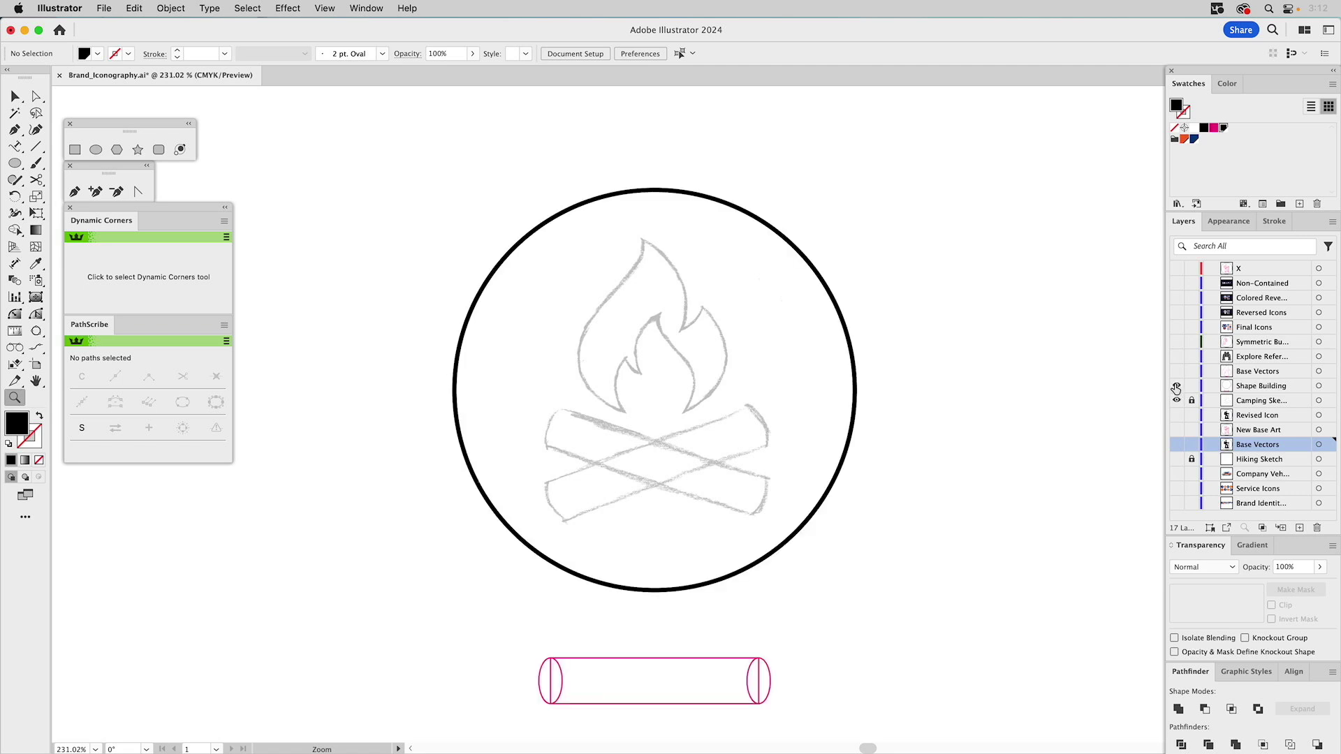
pyautogui.moveTo(925, 494); pyautogui.dragTo(932, 406)
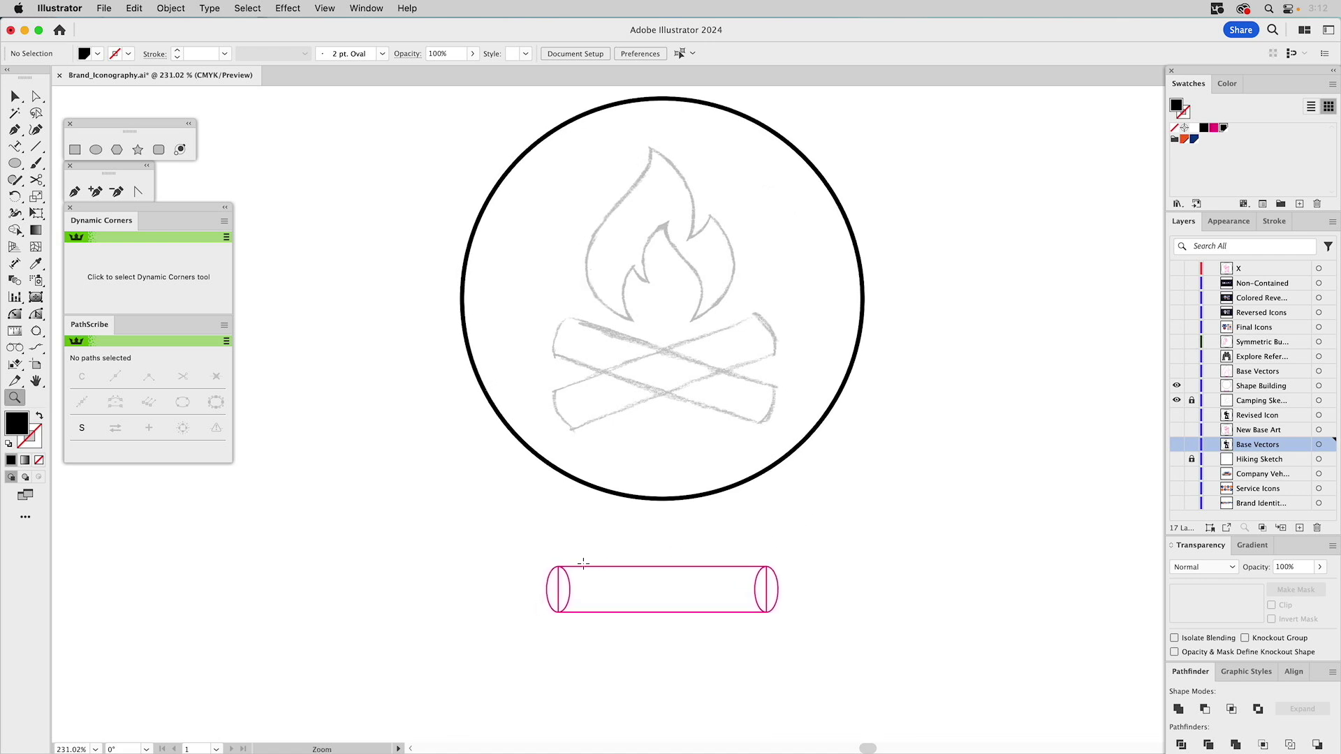
pyautogui.press('c')
pyautogui.press('v')
pyautogui.click(570, 587)
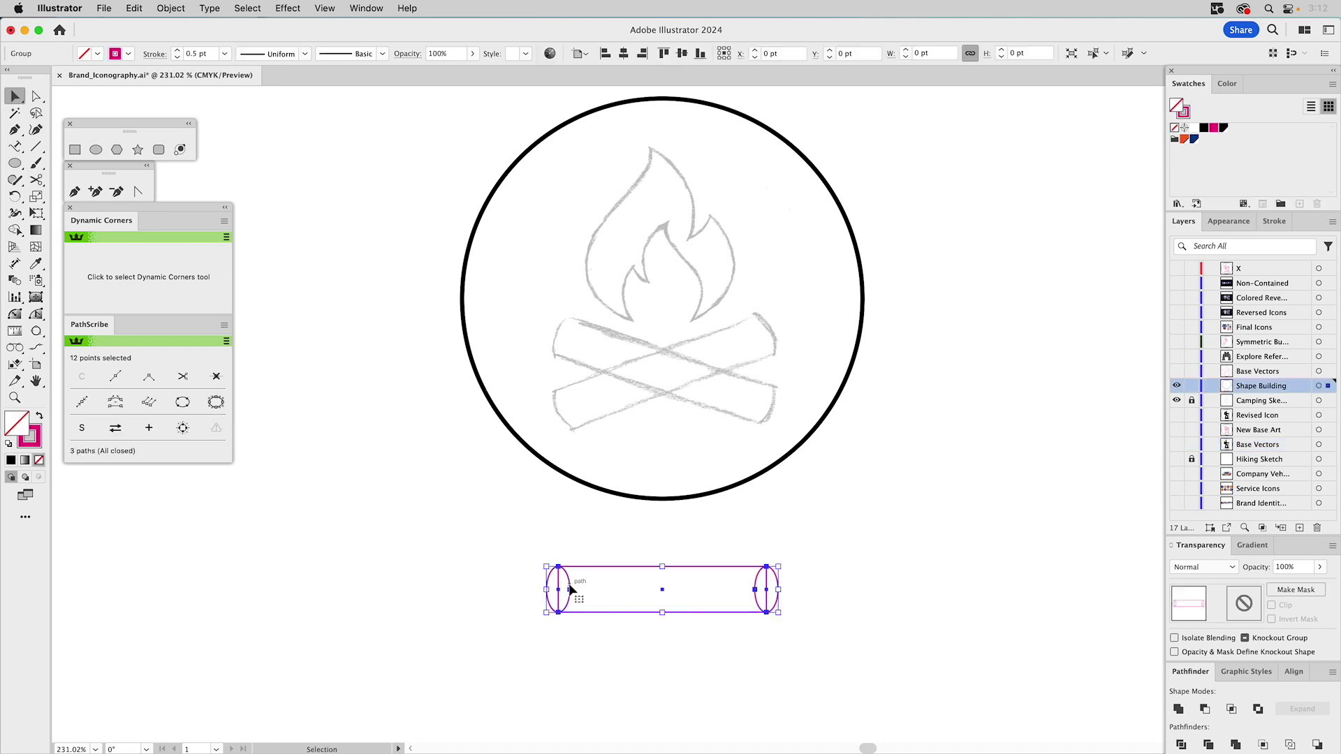
pyautogui.click(633, 644)
# Unite the log's two end ellipses and rectangle into one rounded shape with Pathfinder
pyautogui.doubleClick(587, 572)
pyautogui.moveTo(587, 571); pyautogui.dragTo(614, 600)
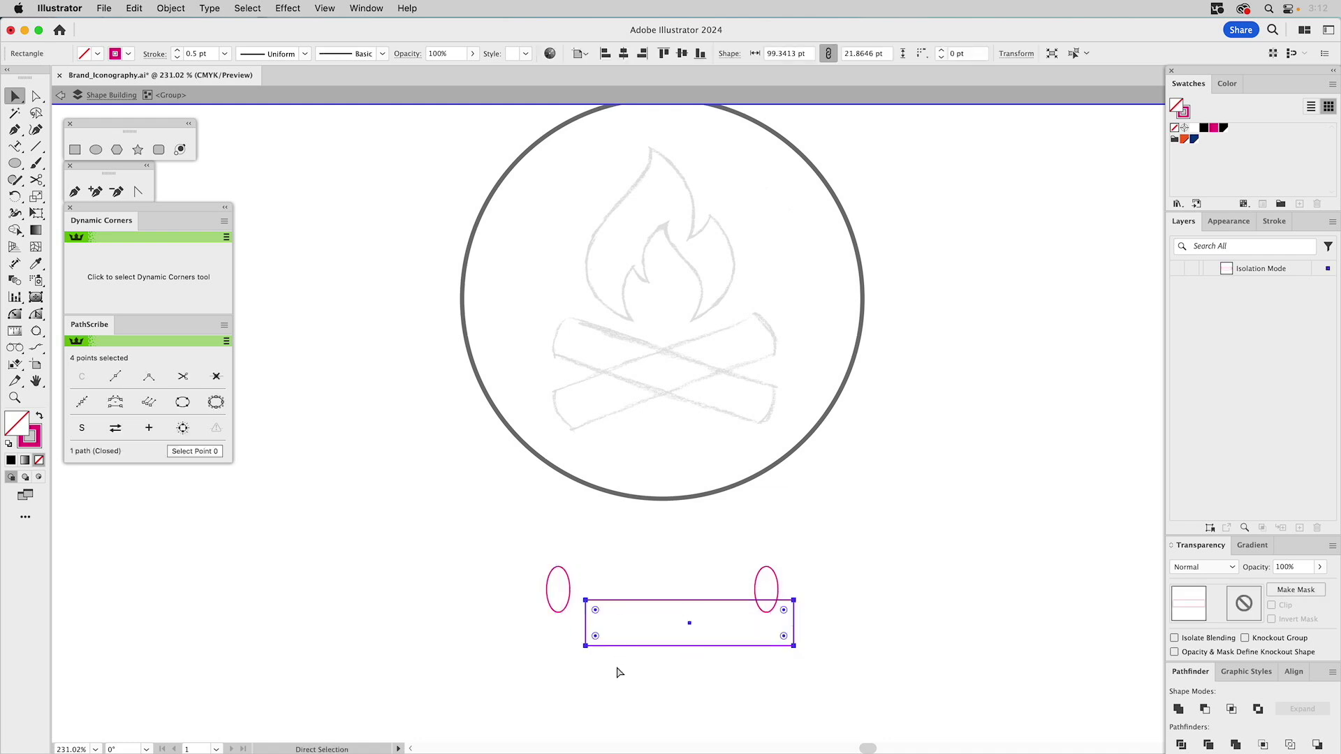
pyautogui.press('super+z')
pyautogui.click(595, 646)
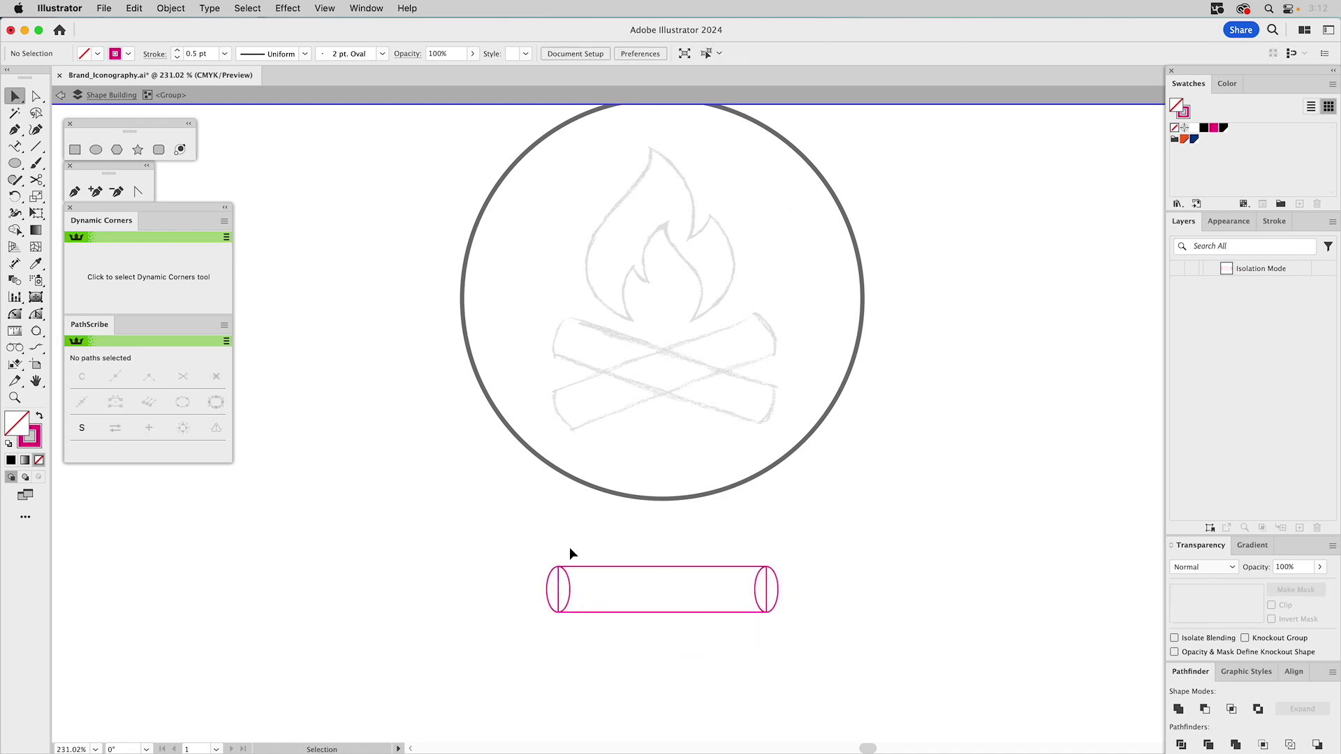
pyautogui.doubleClick(569, 547)
pyautogui.moveTo(530, 554); pyautogui.dragTo(809, 647)
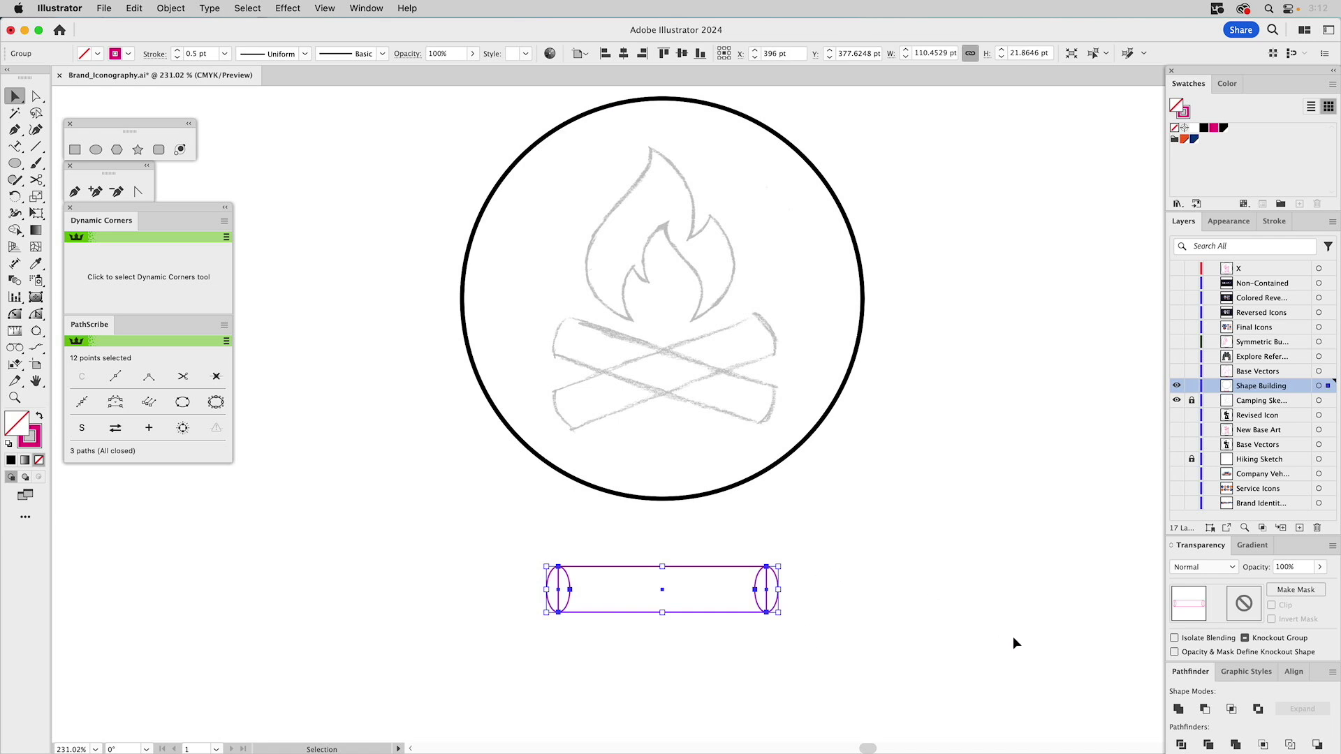
pyautogui.click(1179, 709)
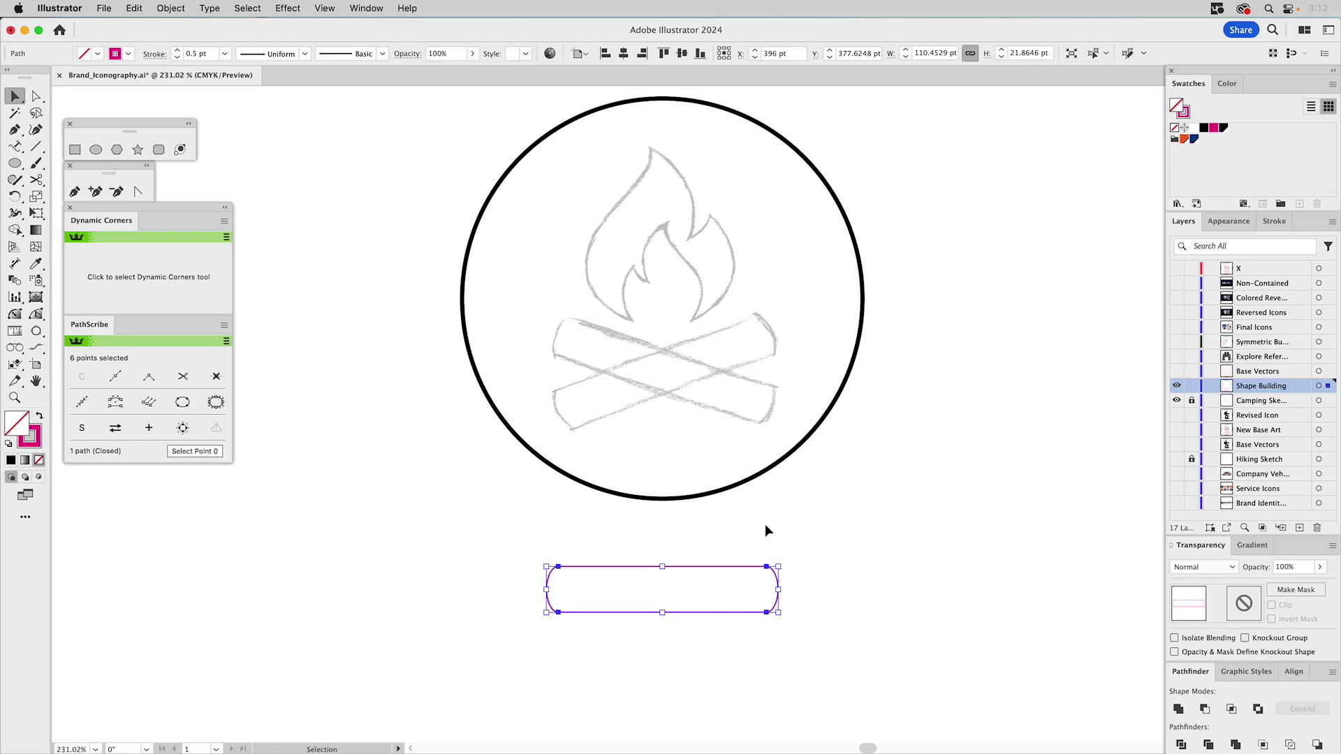
# Move the log up onto the sketch and rotate it around its lower-left anchor to match
pyautogui.moveTo(558, 567); pyautogui.dragTo(559, 359)
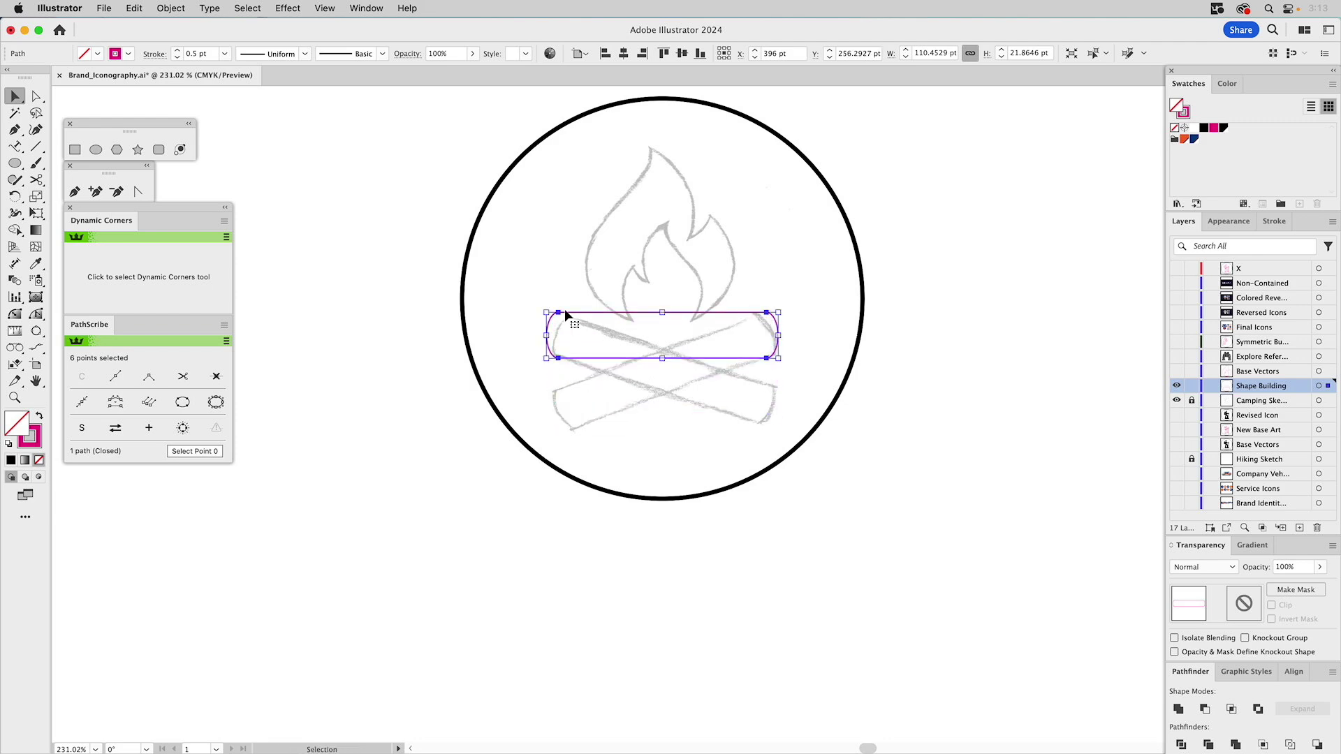
pyautogui.click(16, 196)
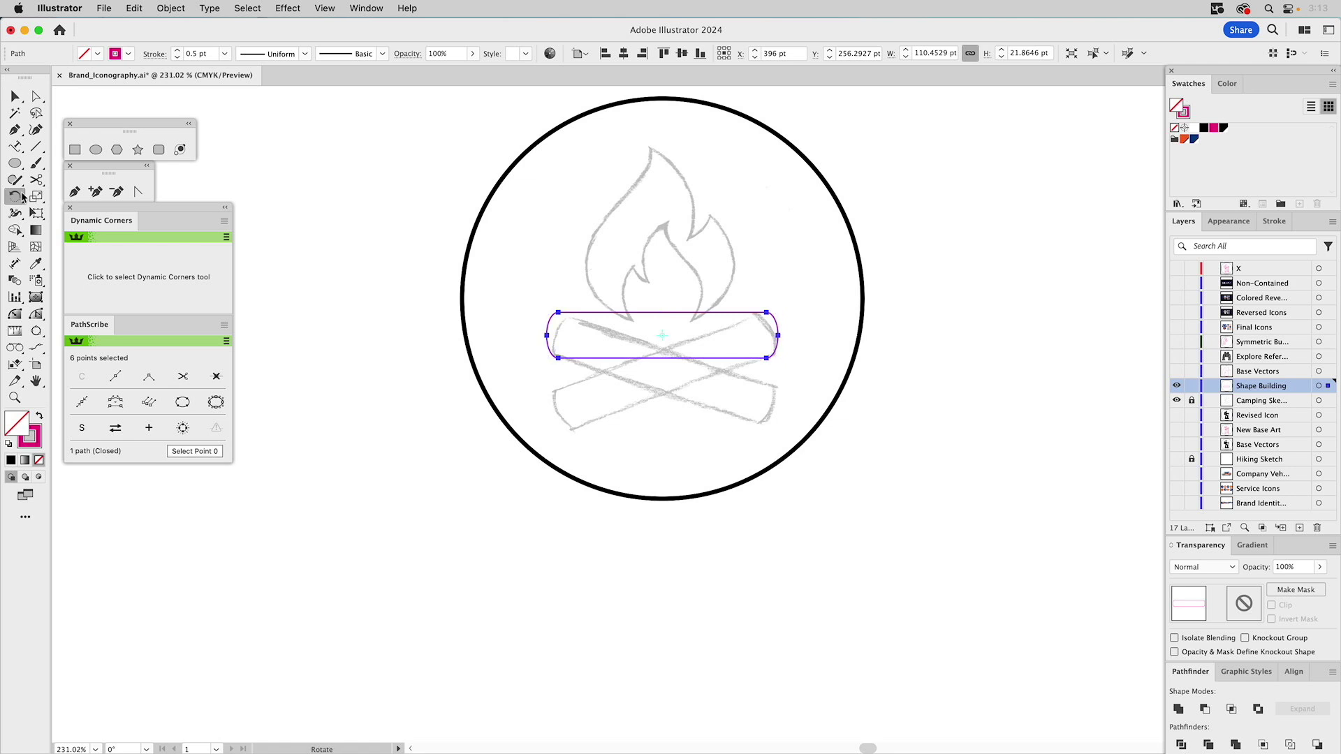
pyautogui.click(559, 359)
pyautogui.moveTo(755, 357); pyautogui.dragTo(731, 417)
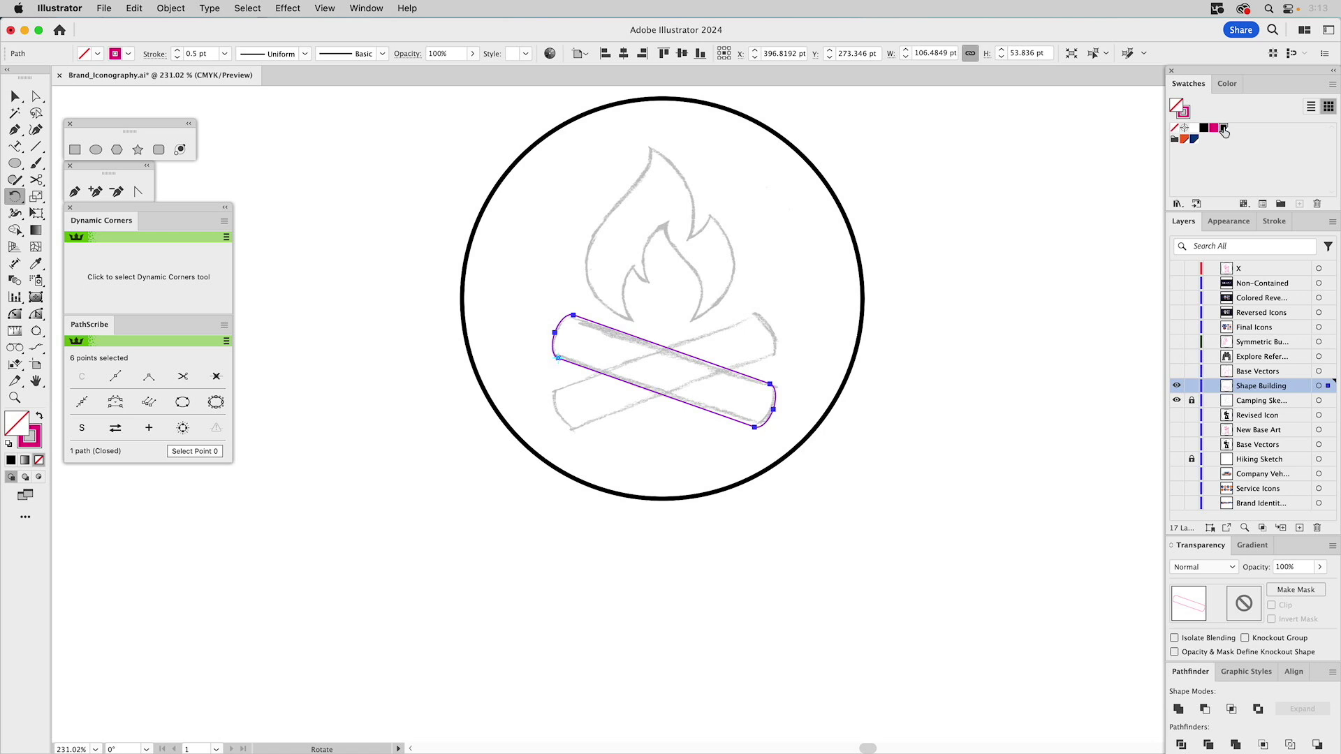
# Make the log solid black with no stroke and turn on the Base Vectors layer
pyautogui.click(1203, 127)
pyautogui.click(1187, 112)
pyautogui.click(1174, 128)
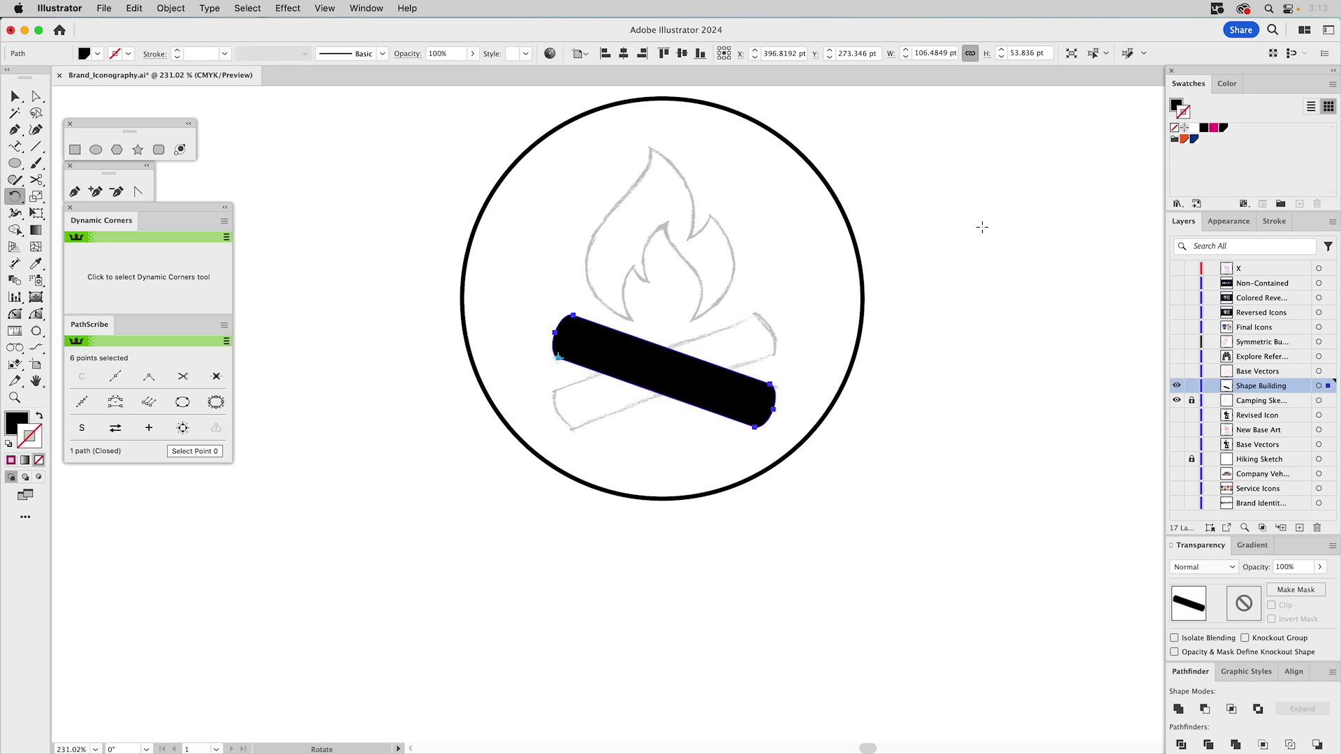
pyautogui.press('v')
pyautogui.click(977, 229)
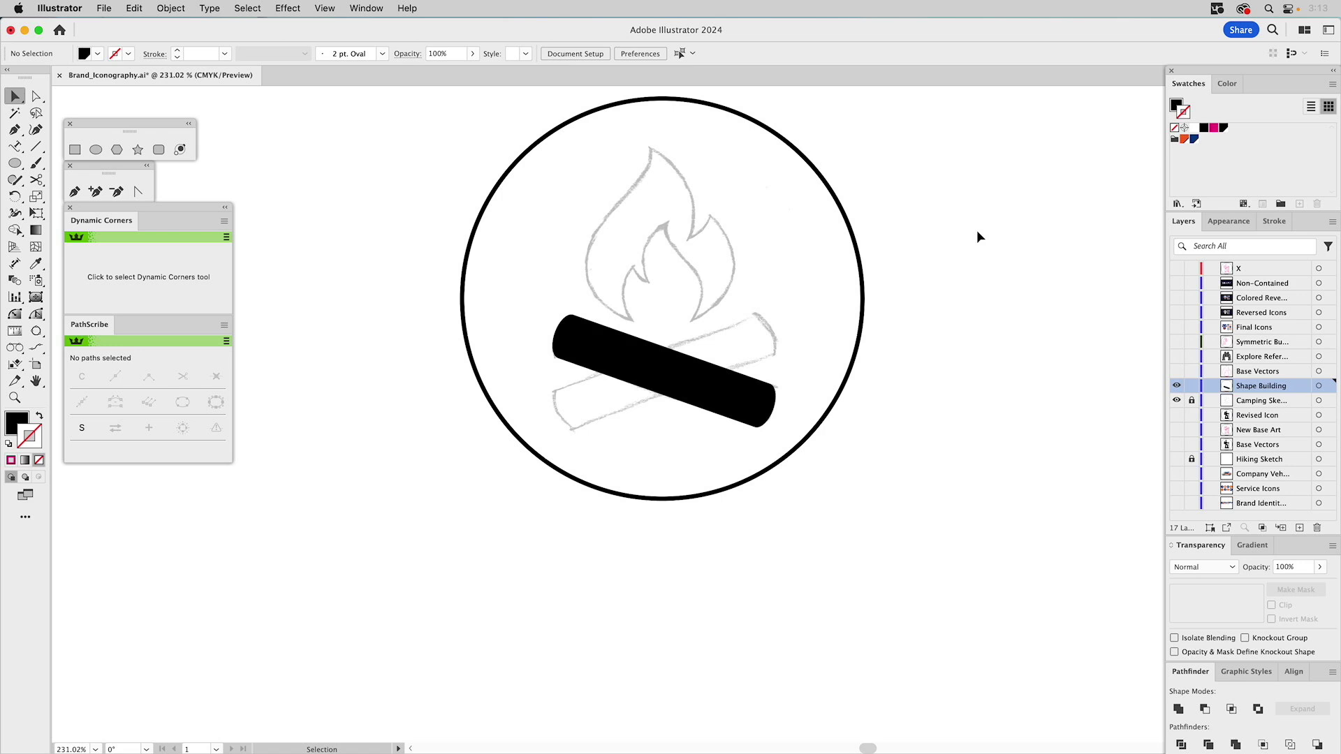
pyautogui.click(1178, 372)
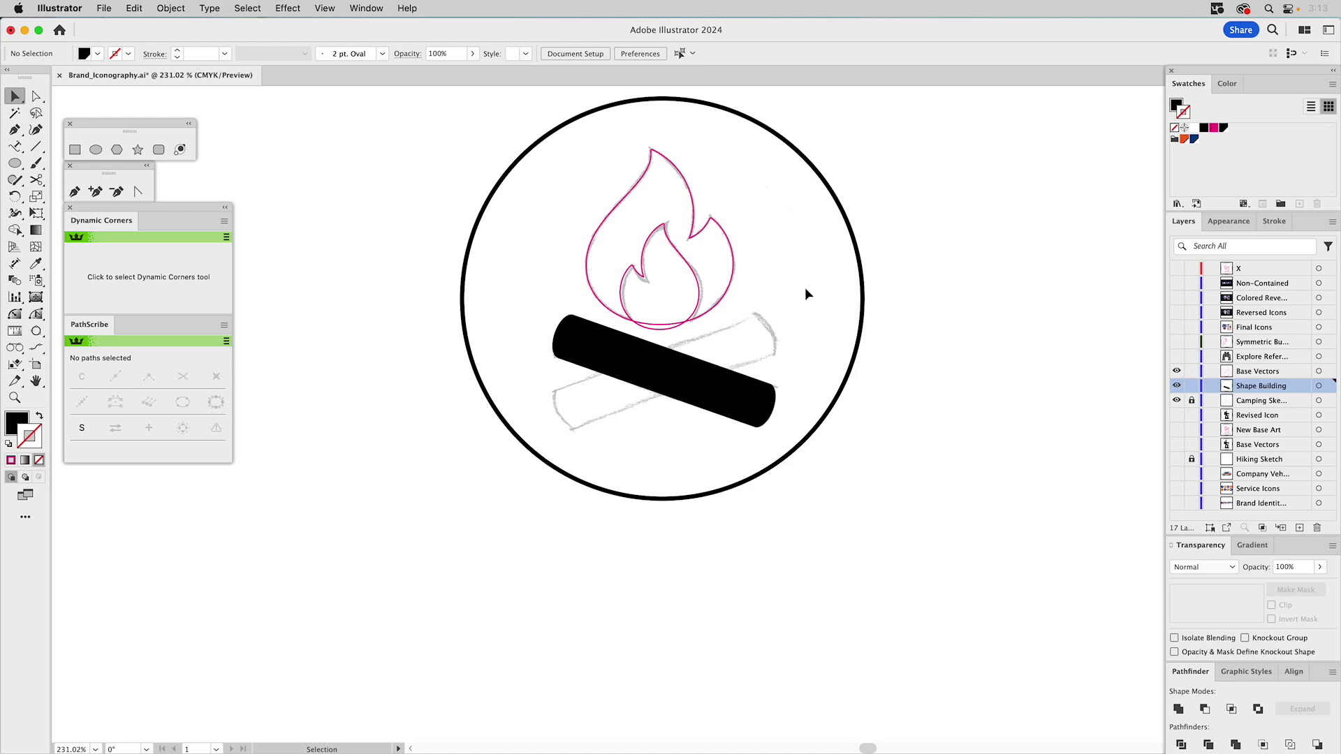
# Unite the two flame paths and eyedrop the log's black fill and no stroke onto them
pyautogui.click(684, 260)
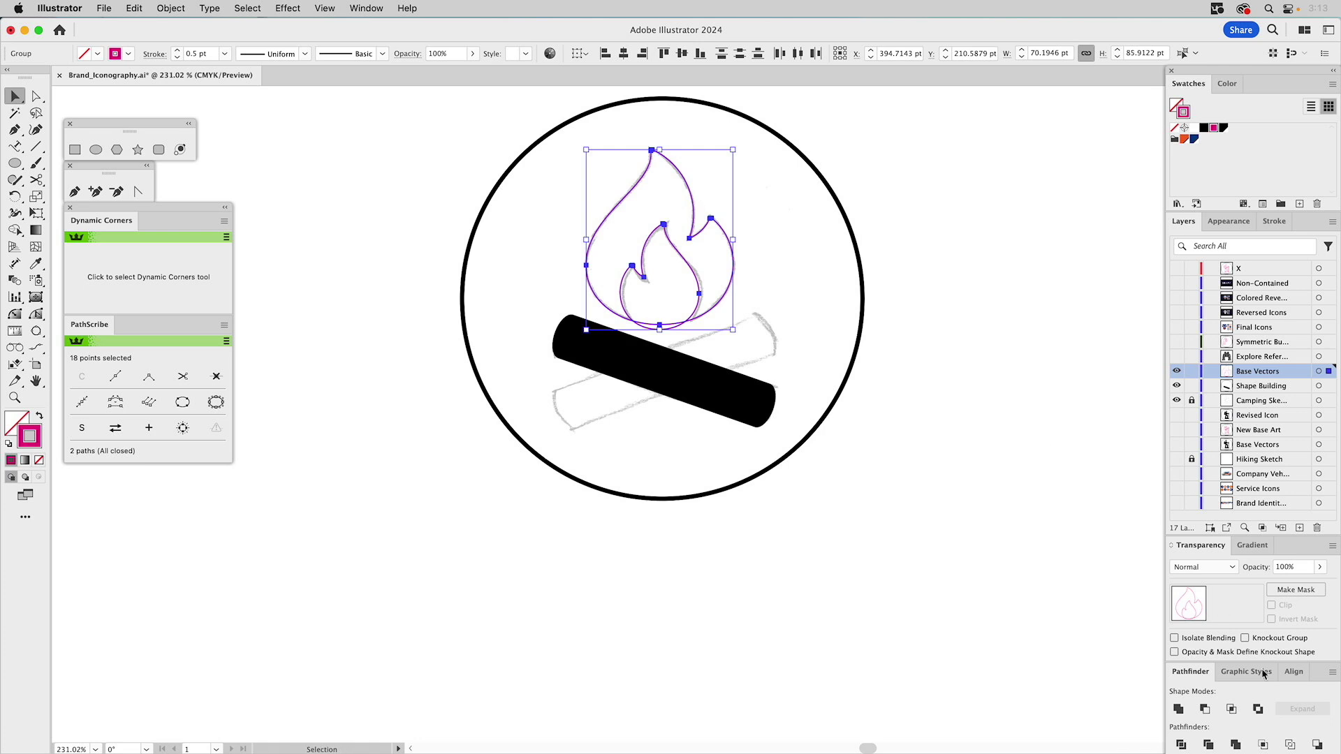
pyautogui.click(1205, 709)
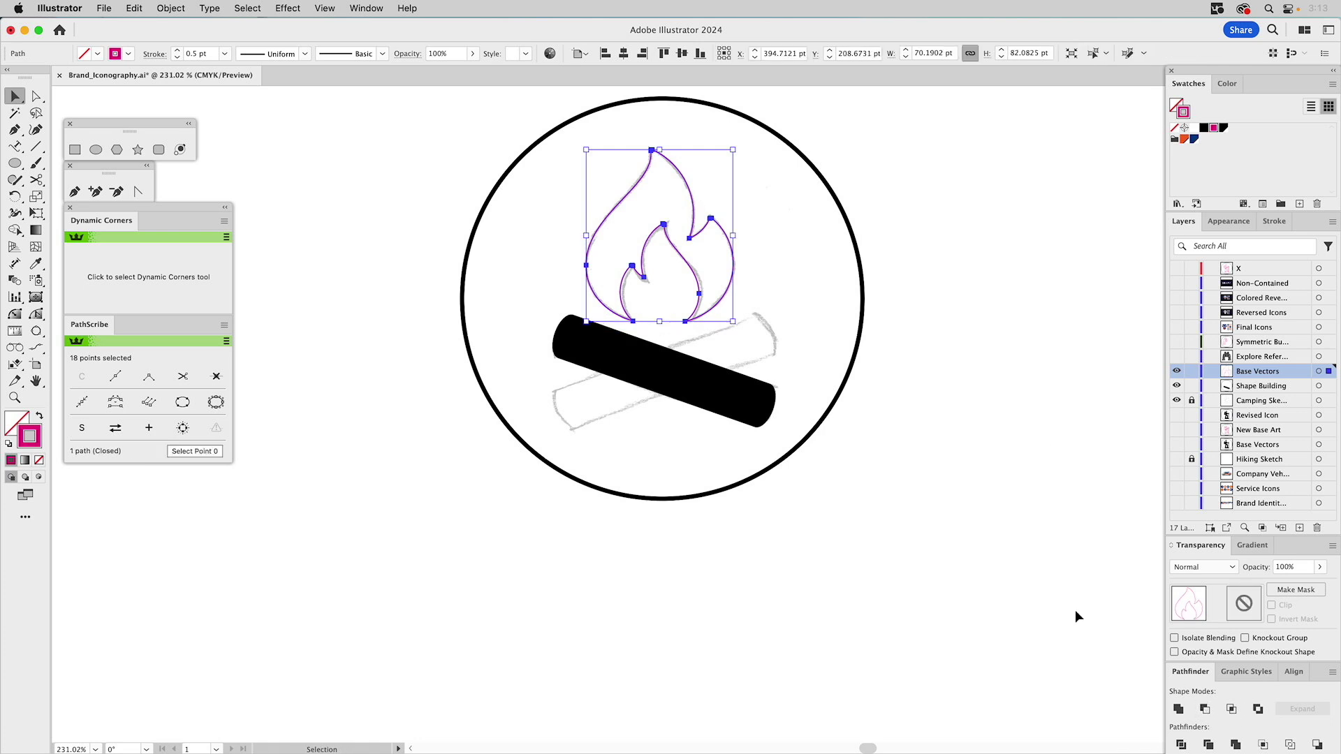
pyautogui.press('i')
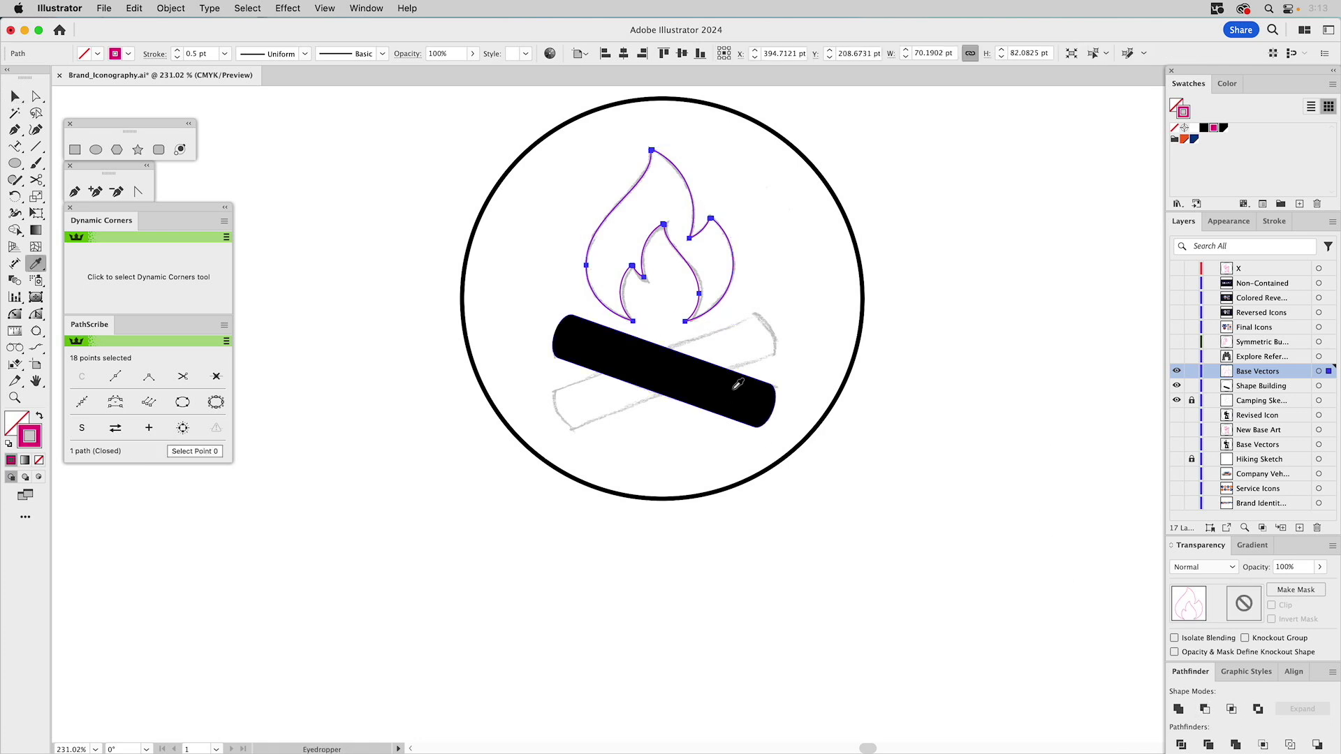
pyautogui.click(730, 377)
pyautogui.press('v')
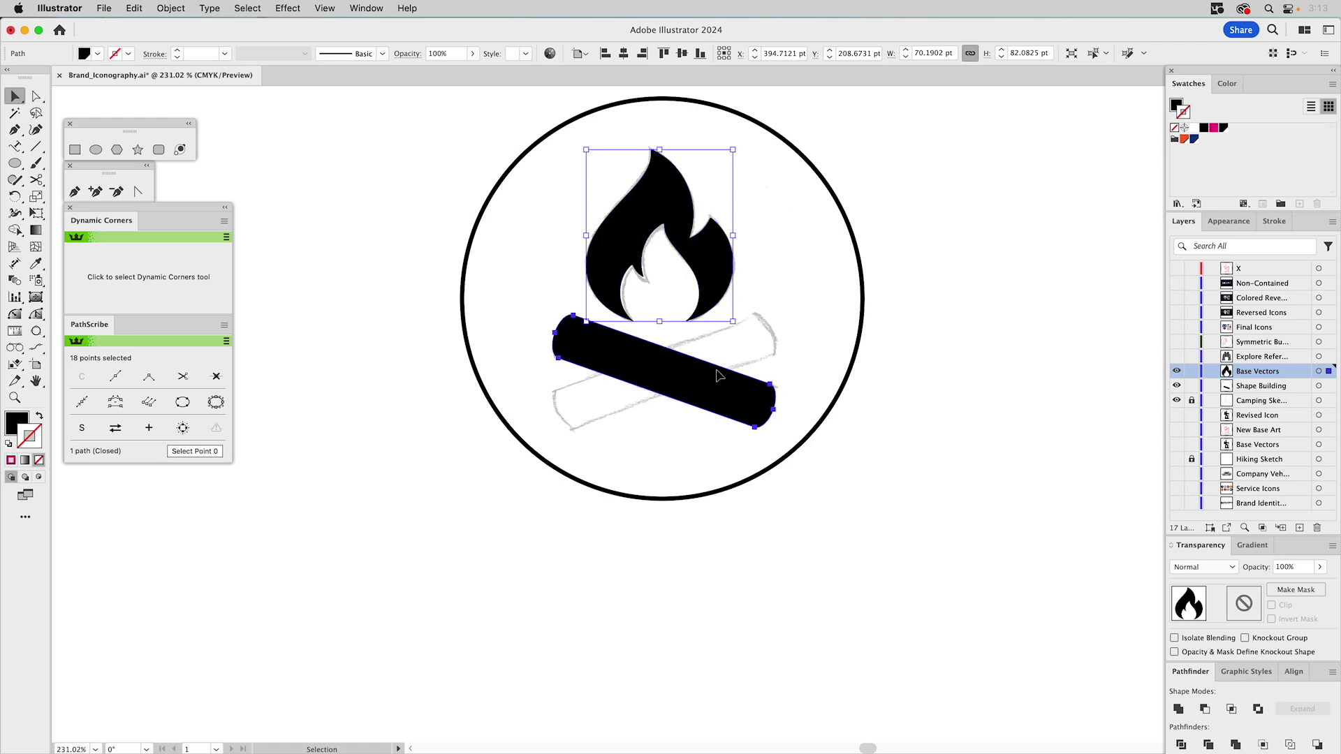
pyautogui.click(725, 382)
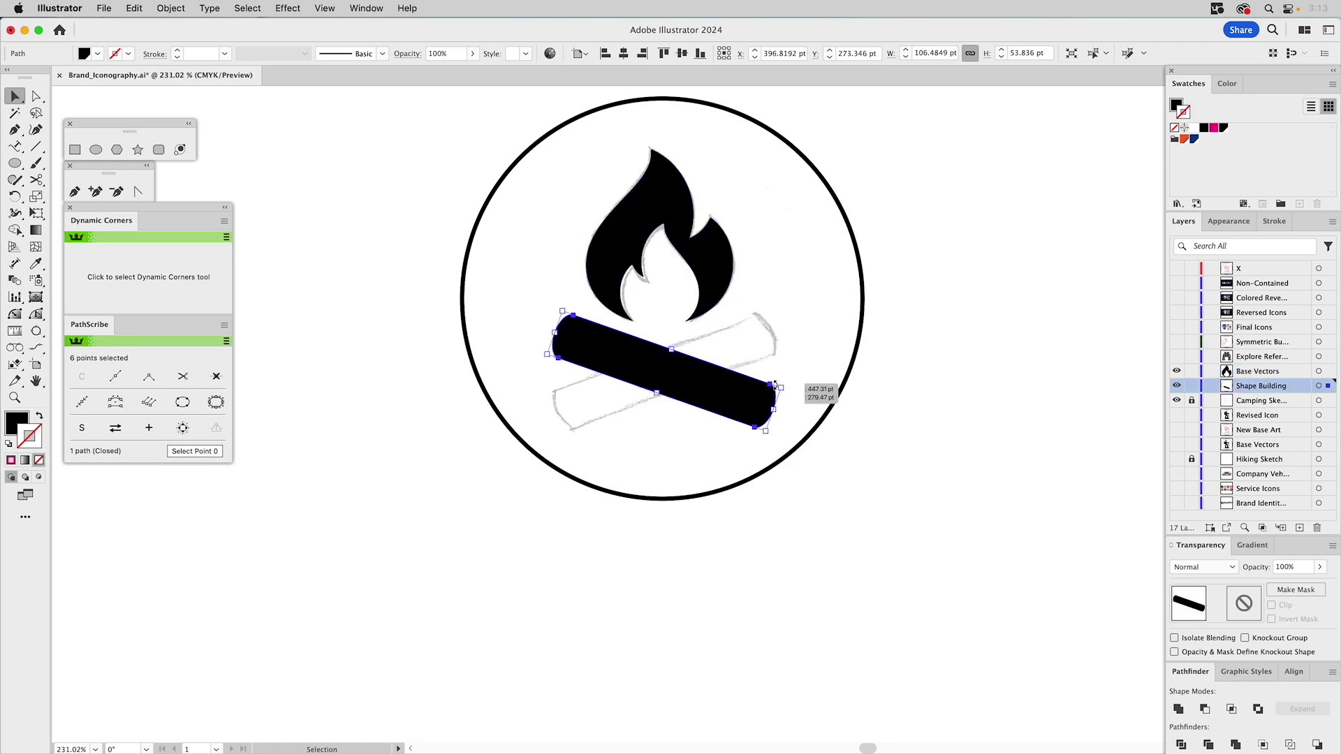
# Reflect a copy of the log to create a second, crossing log
pyautogui.click(15, 197)
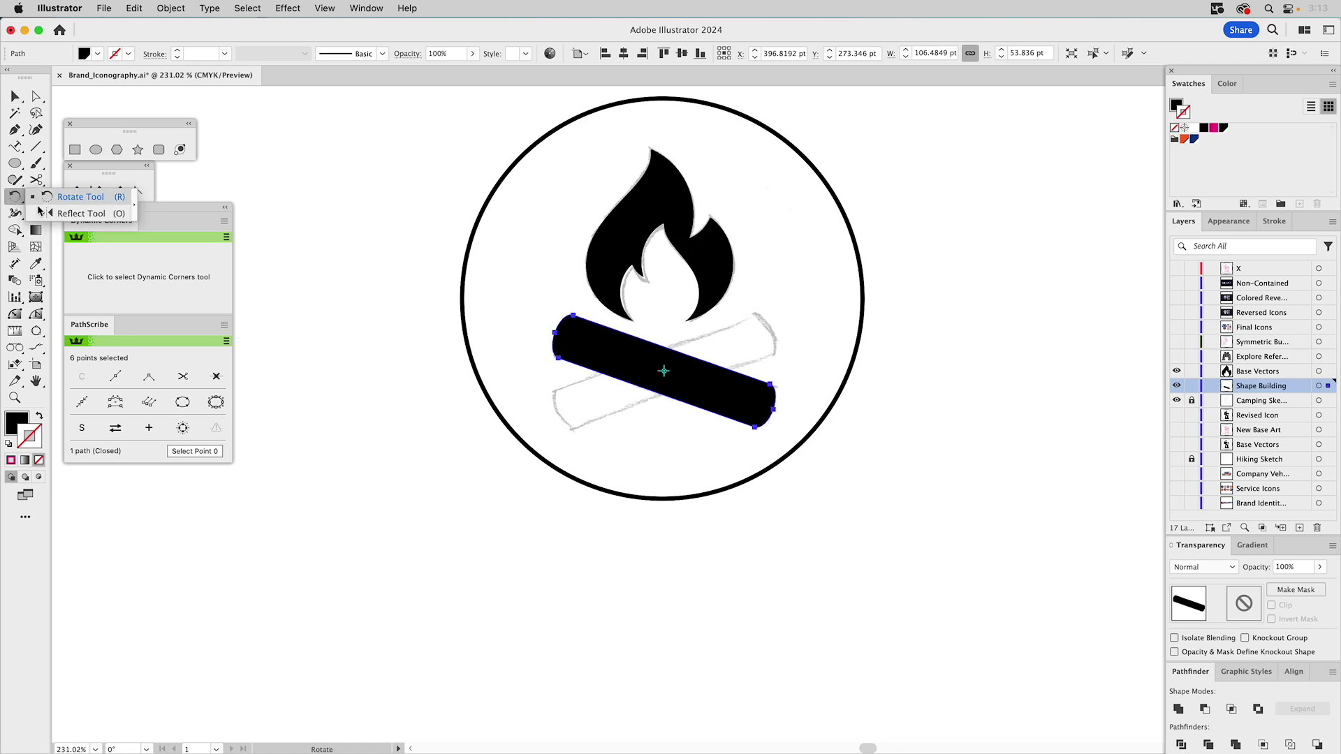
pyautogui.click(42, 214)
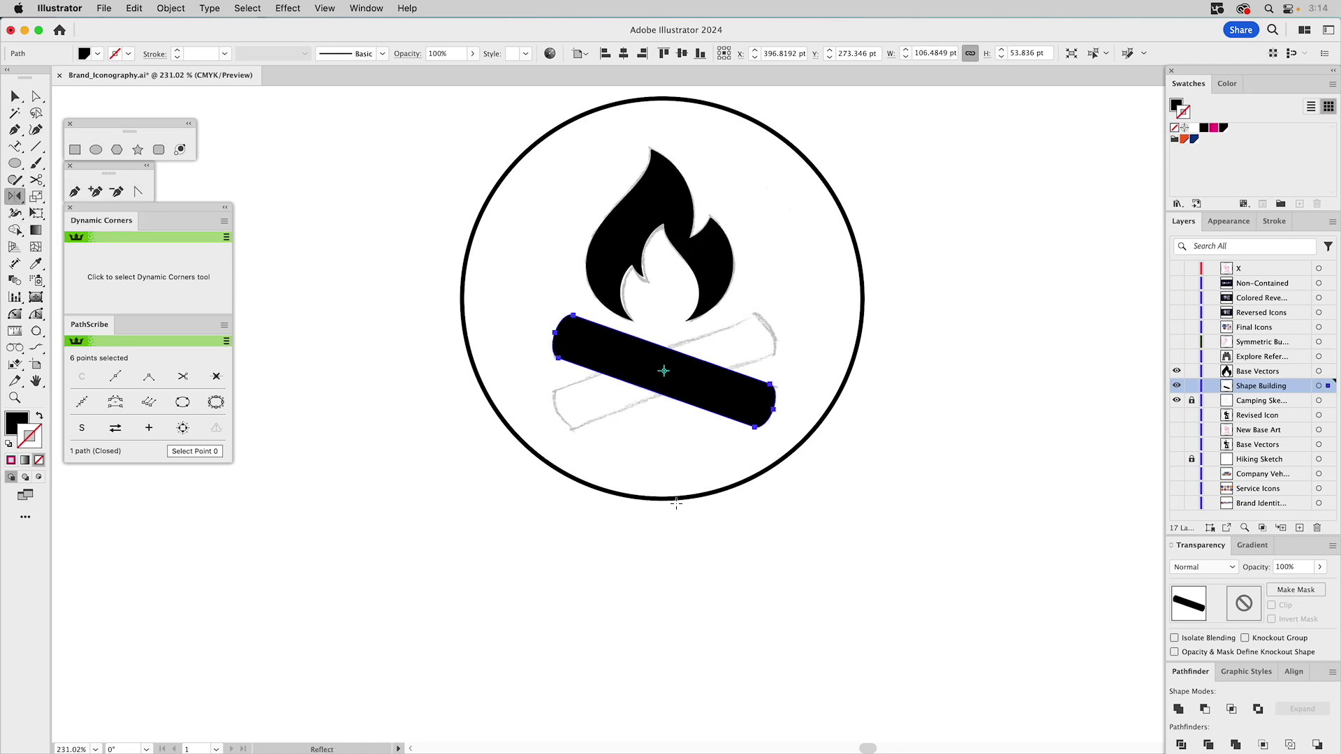
pyautogui.moveTo(666, 521); pyautogui.dragTo(665, 587)
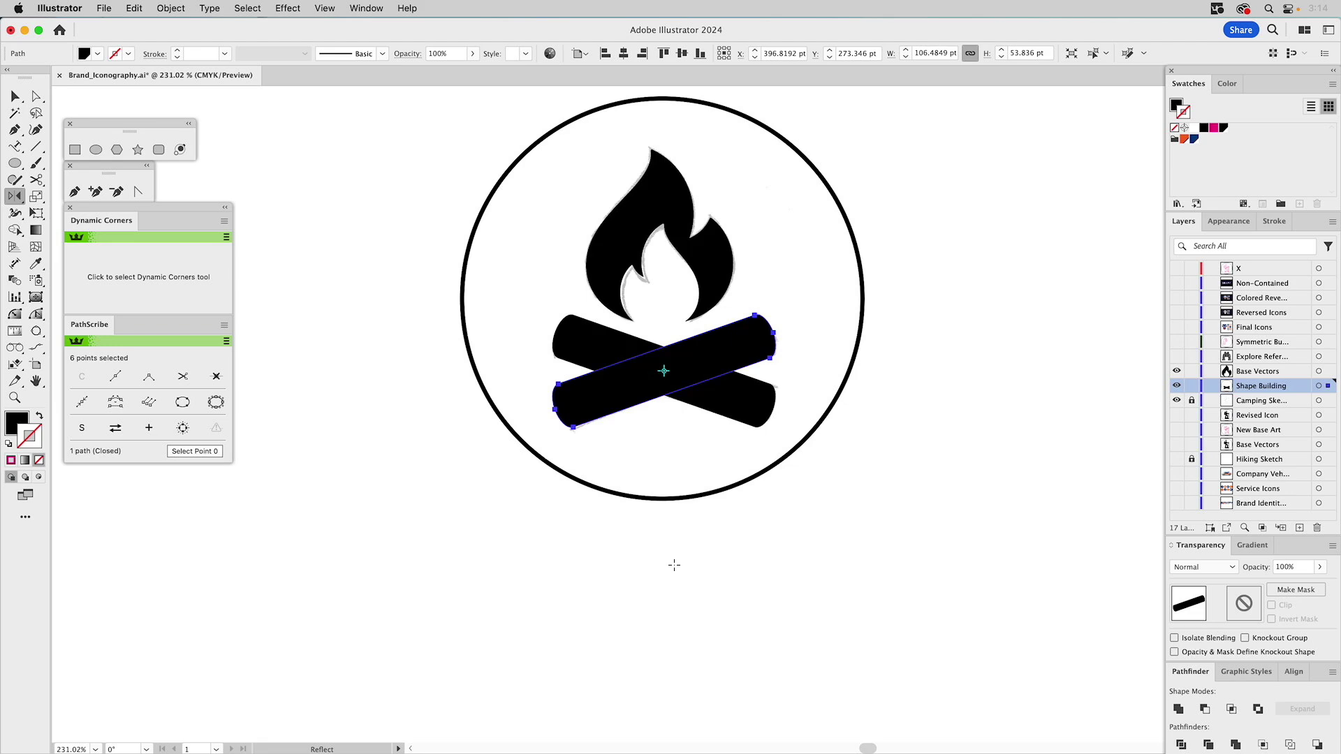
pyautogui.press('v')
pyautogui.click(597, 360)
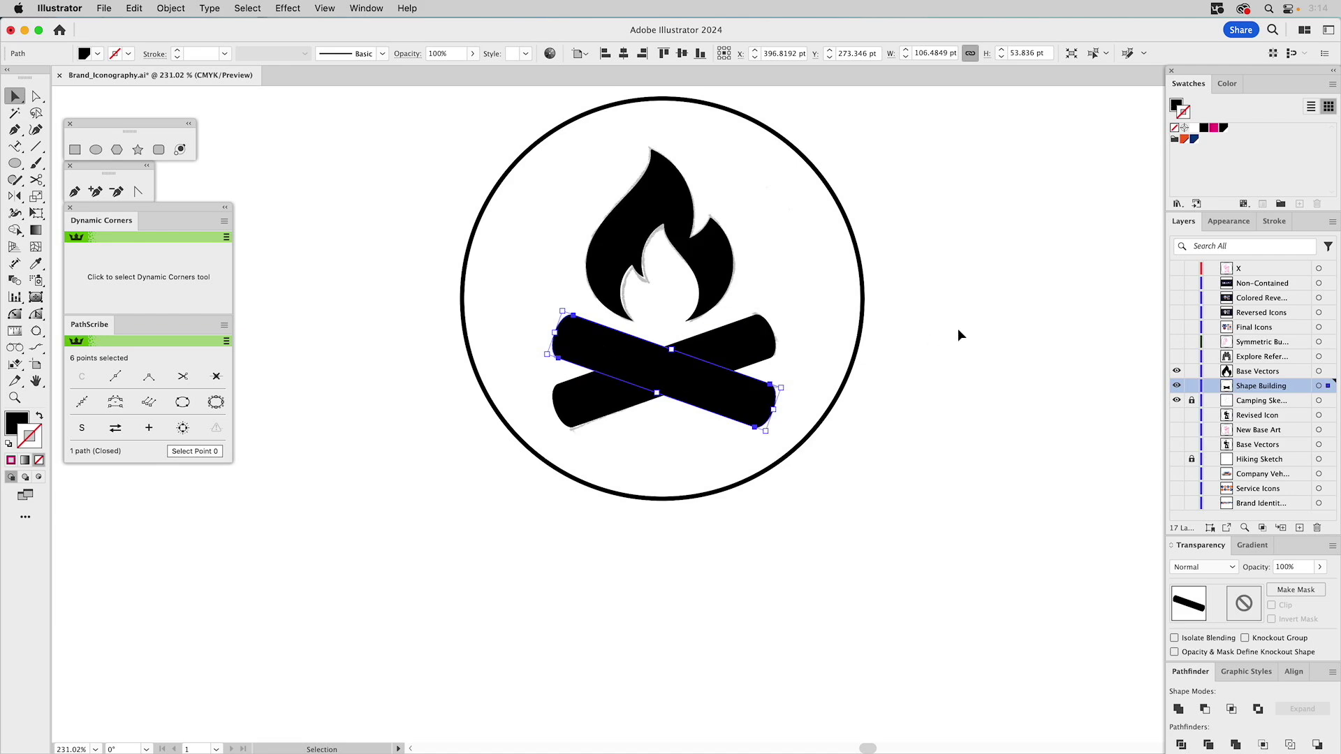
# Create a 4 pt offset path around the front log, filled magenta for visibility
pyautogui.click(160, 8)
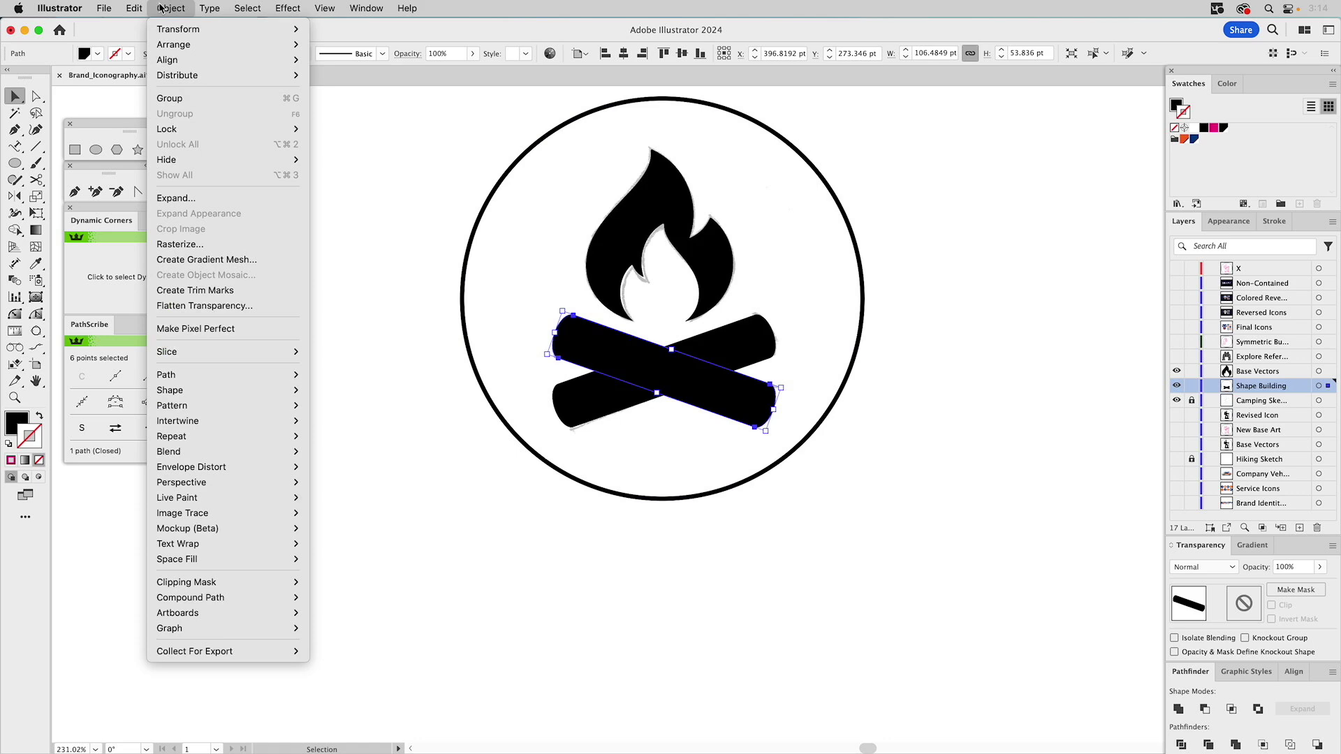
pyautogui.moveTo(201, 378)
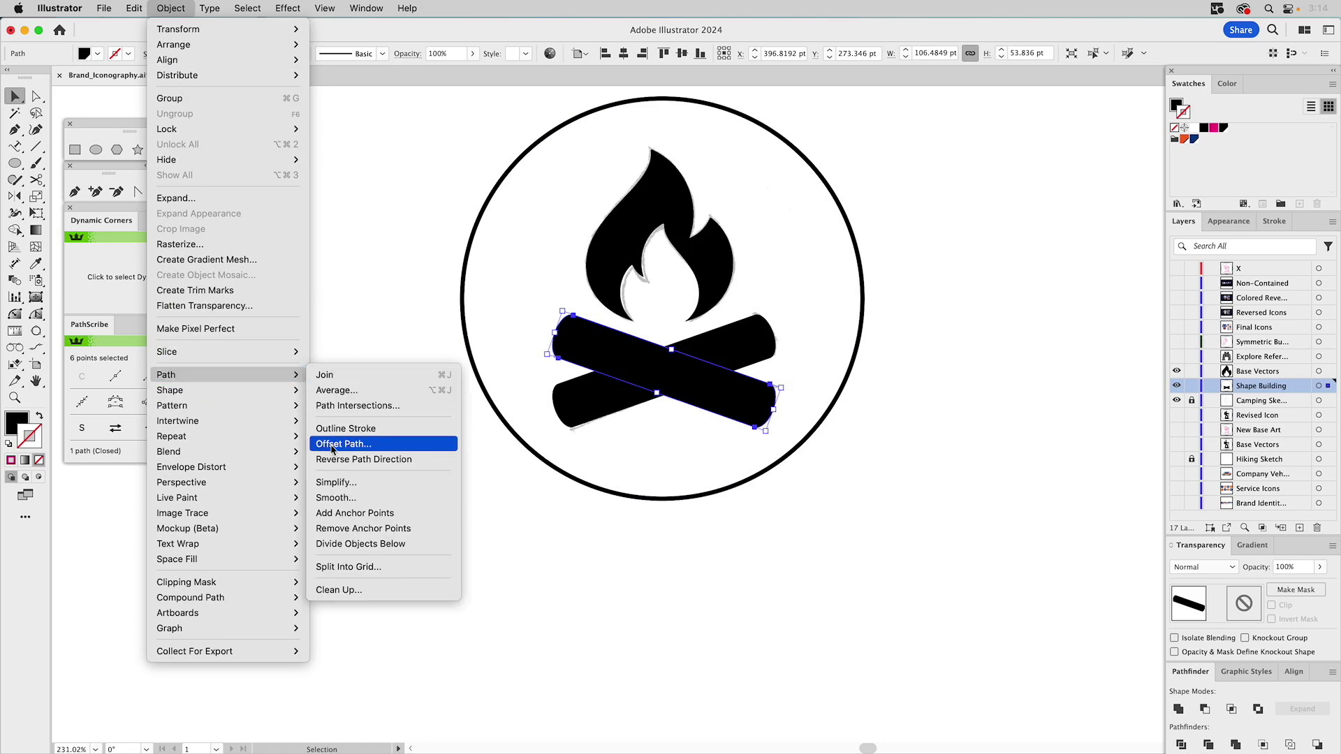
pyautogui.click(332, 445)
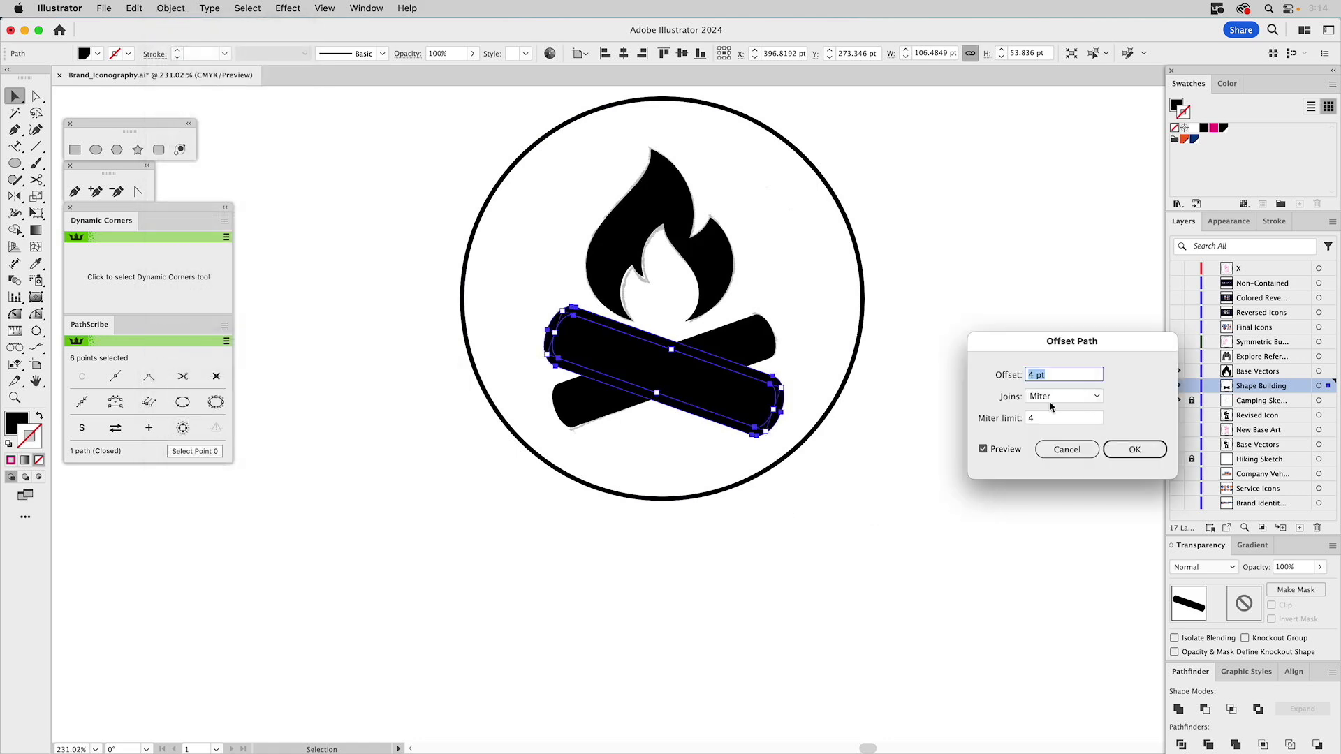
pyautogui.click(1128, 451)
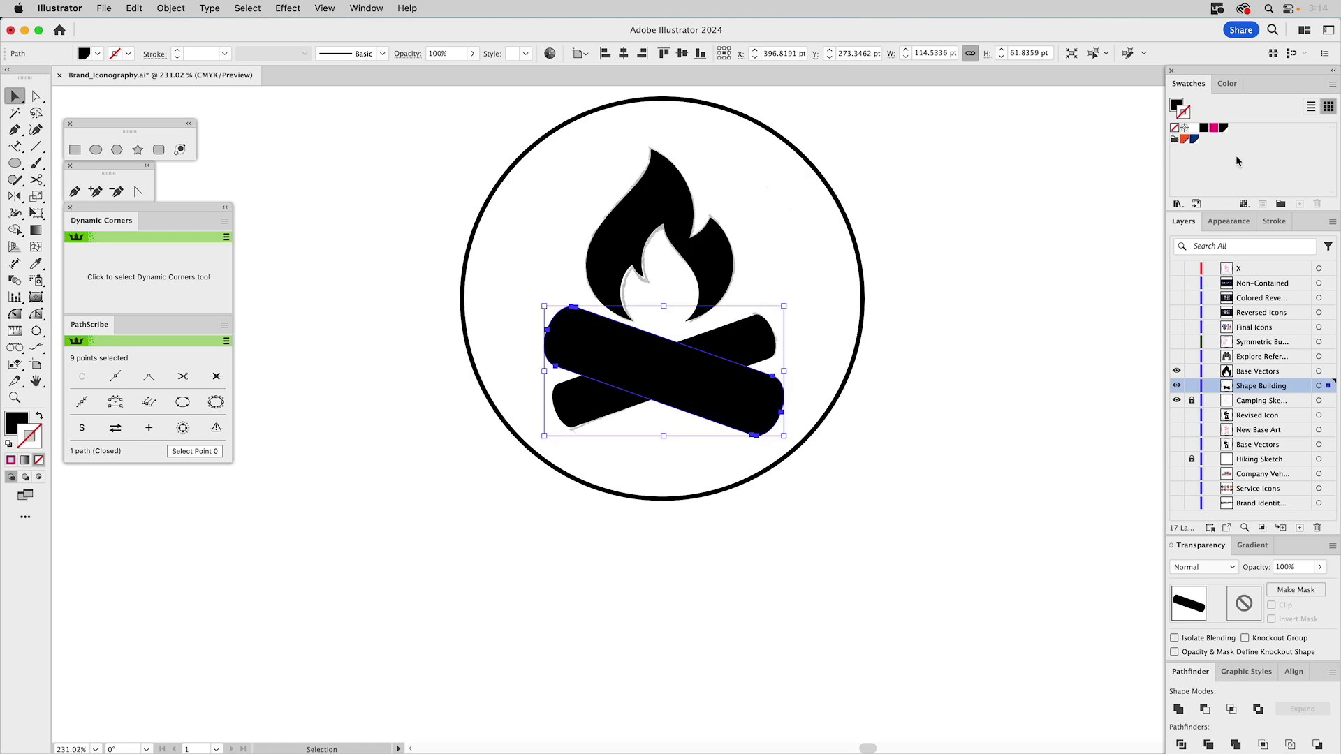
pyautogui.click(1214, 128)
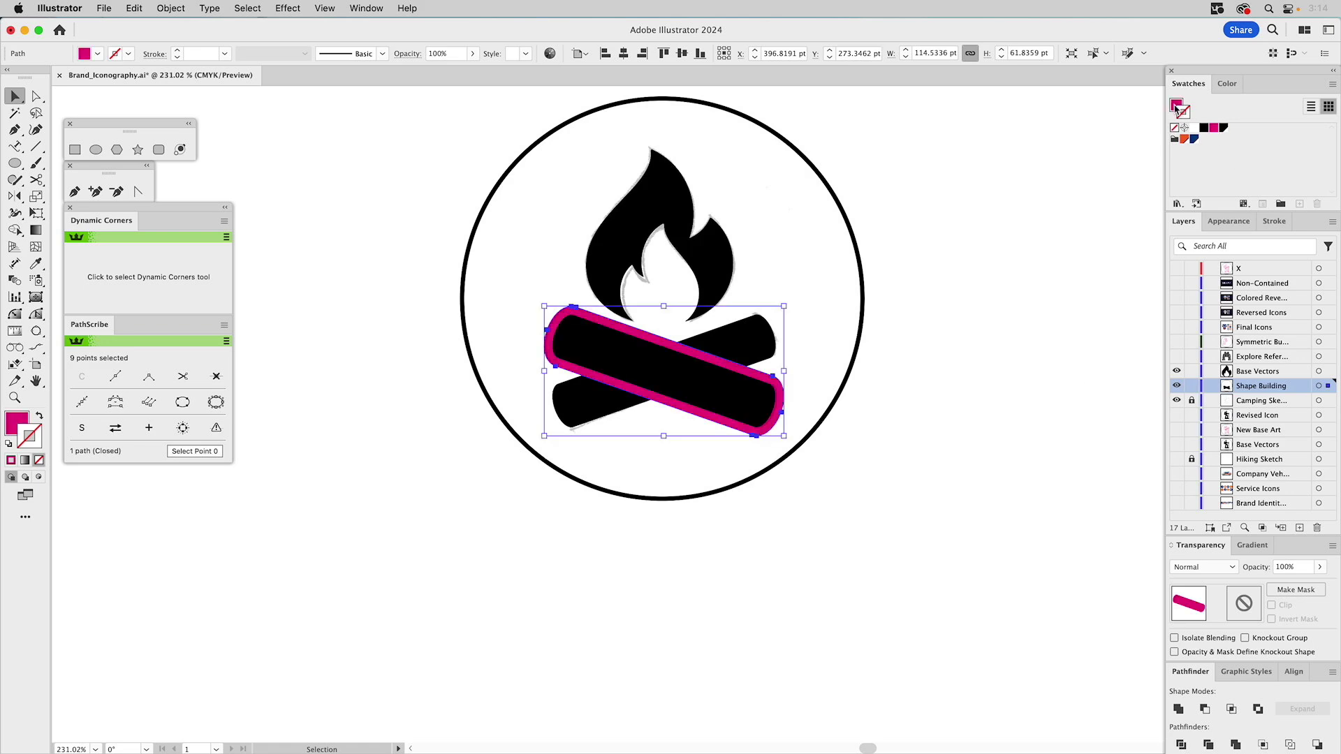
# Cut the offset shape out of the back log with Minus Front and hide the sketch layer
pyautogui.keyDown('shift'); pyautogui.click(739, 345); pyautogui.keyUp('shift')
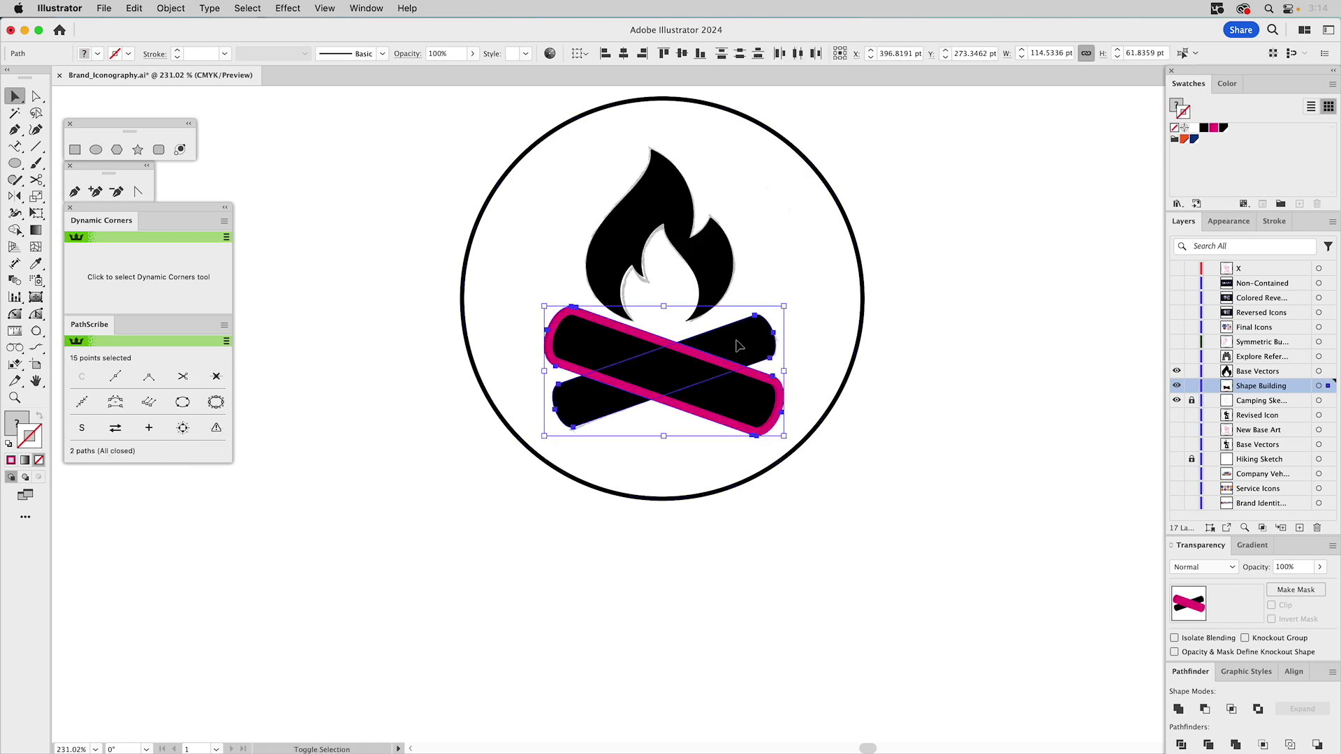
pyautogui.click(1205, 709)
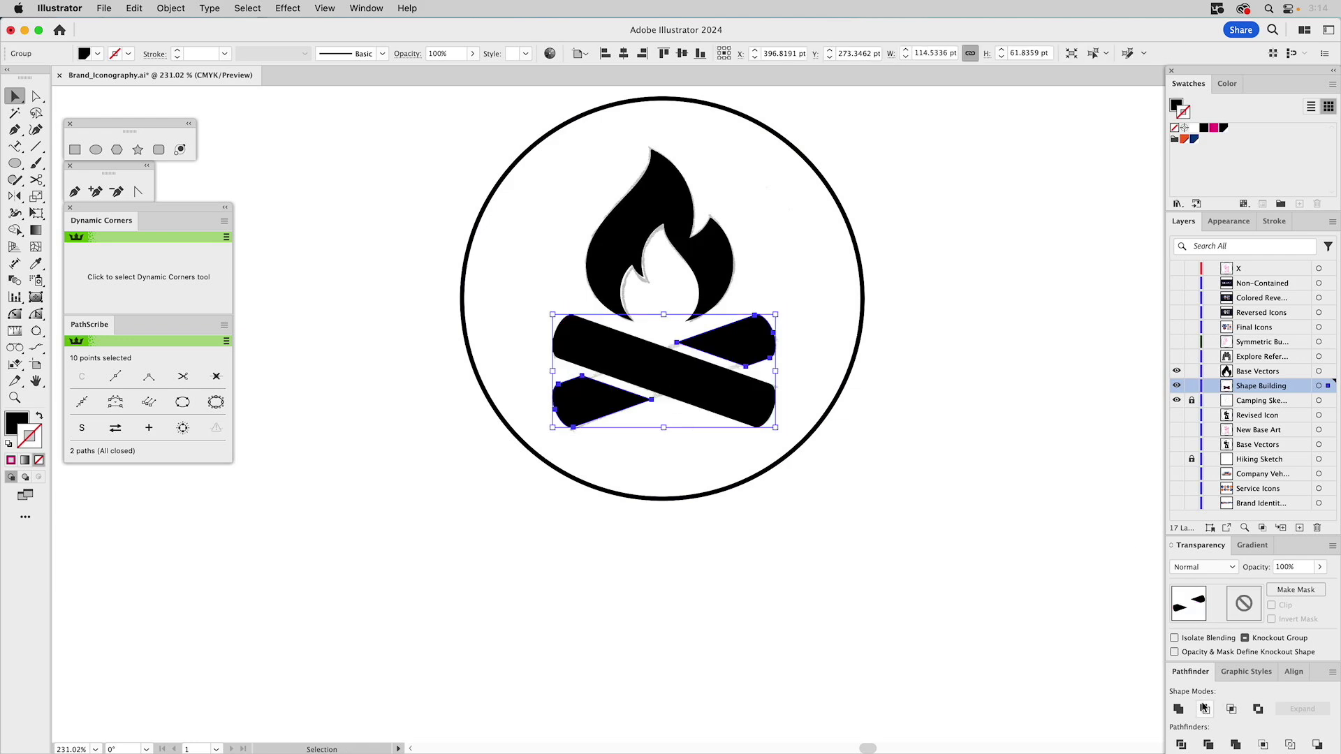
pyautogui.click(1043, 491)
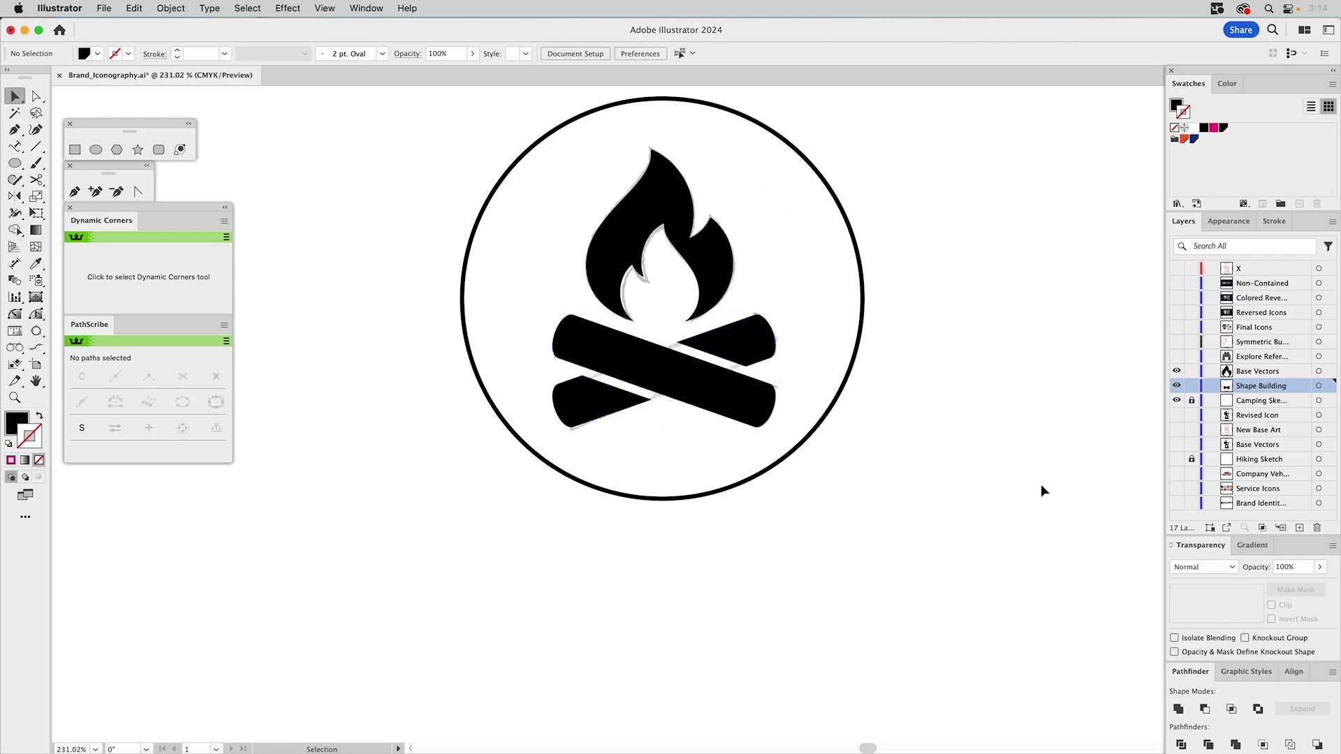
pyautogui.click(1177, 401)
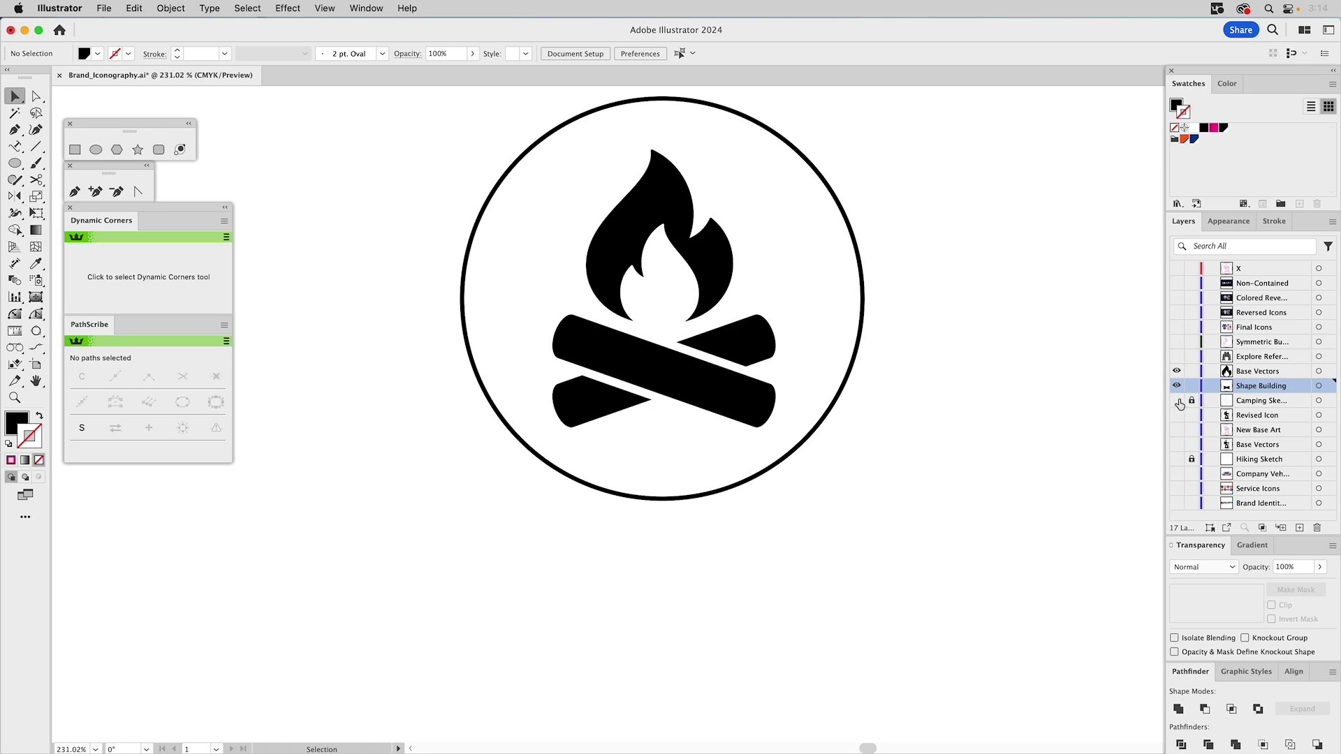
pyautogui.click(17, 398)
# Round the flame's two lower tip anchors very slightly, about 0.14 pt, then fit the artboard
pyautogui.moveTo(512, 126); pyautogui.dragTo(856, 496)
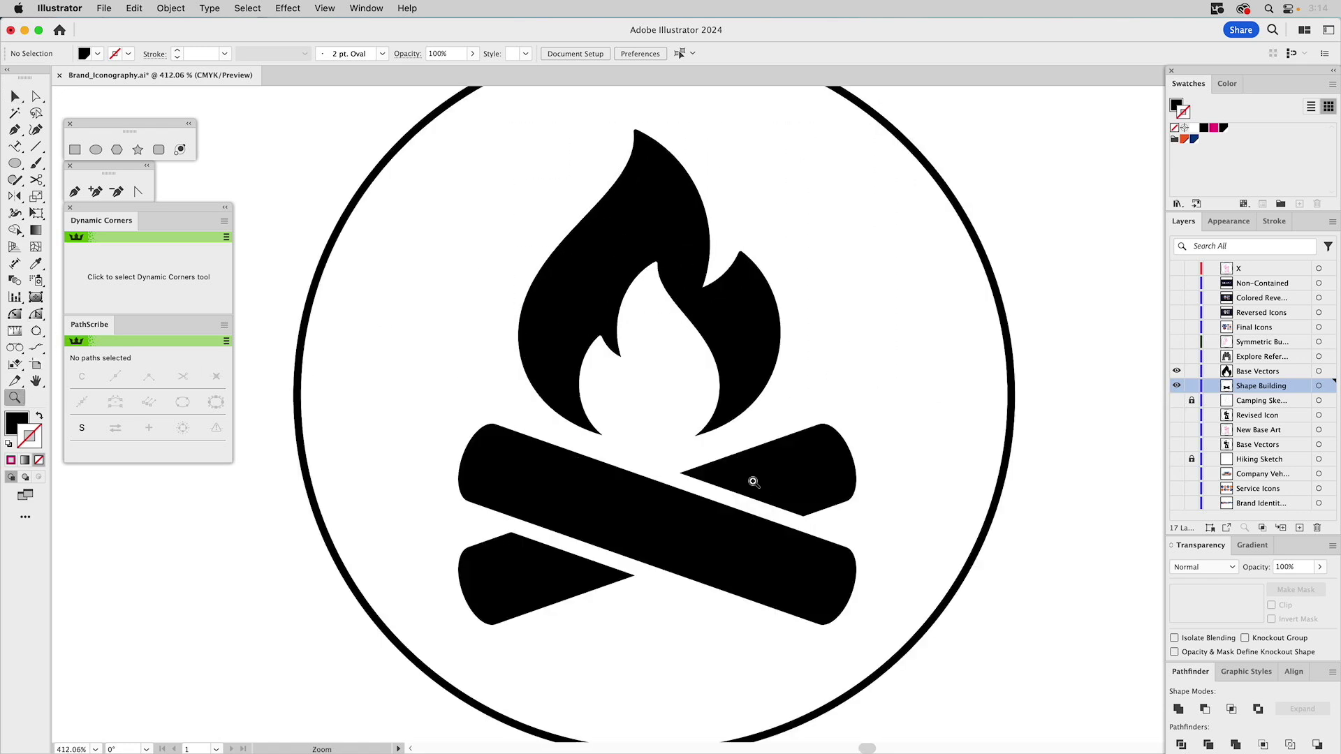
pyautogui.moveTo(554, 375); pyautogui.dragTo(716, 492)
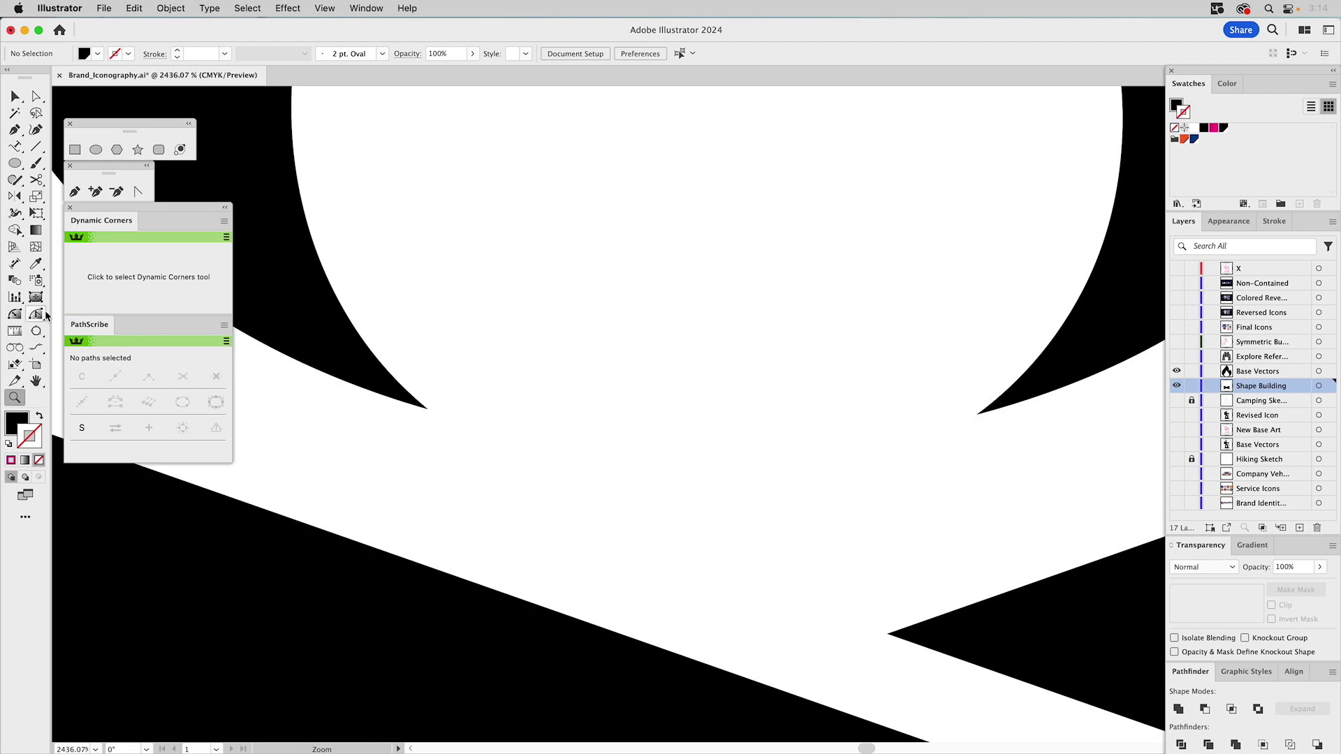
pyautogui.click(11, 315)
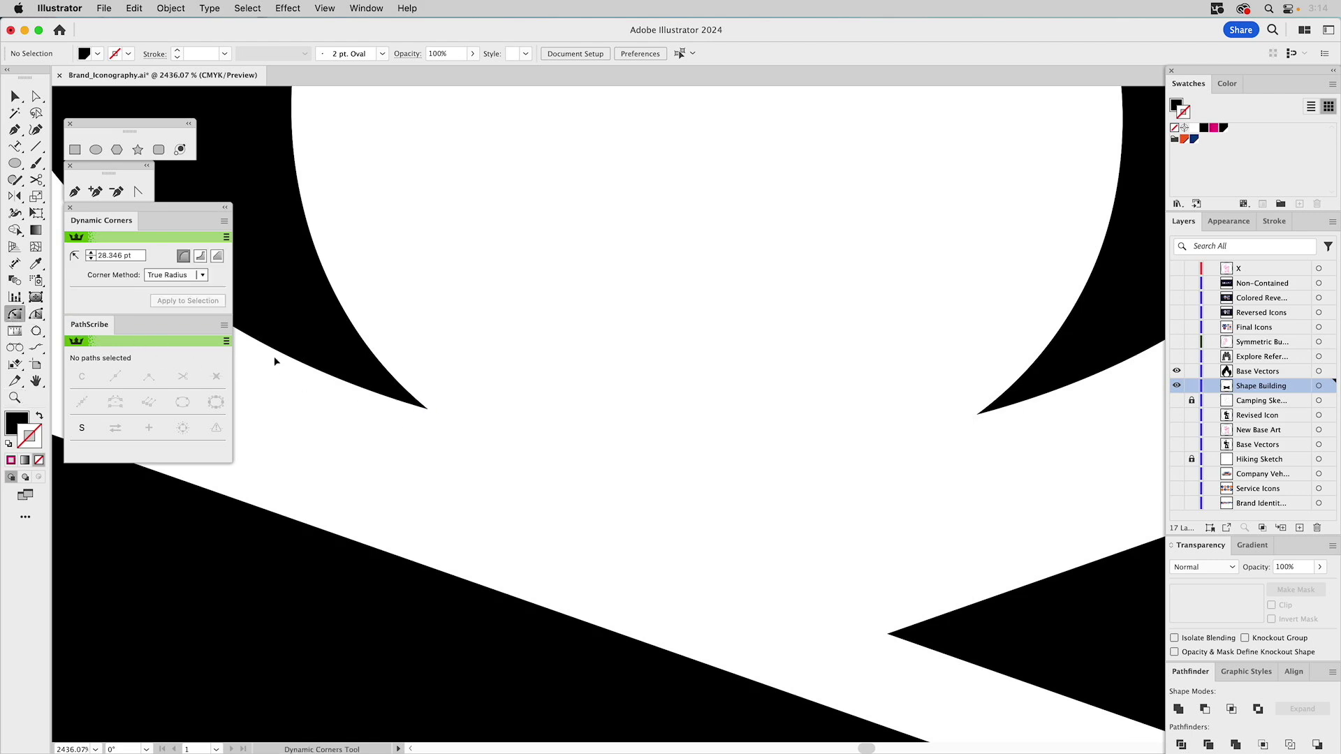
pyautogui.click(428, 411)
pyautogui.press('a')
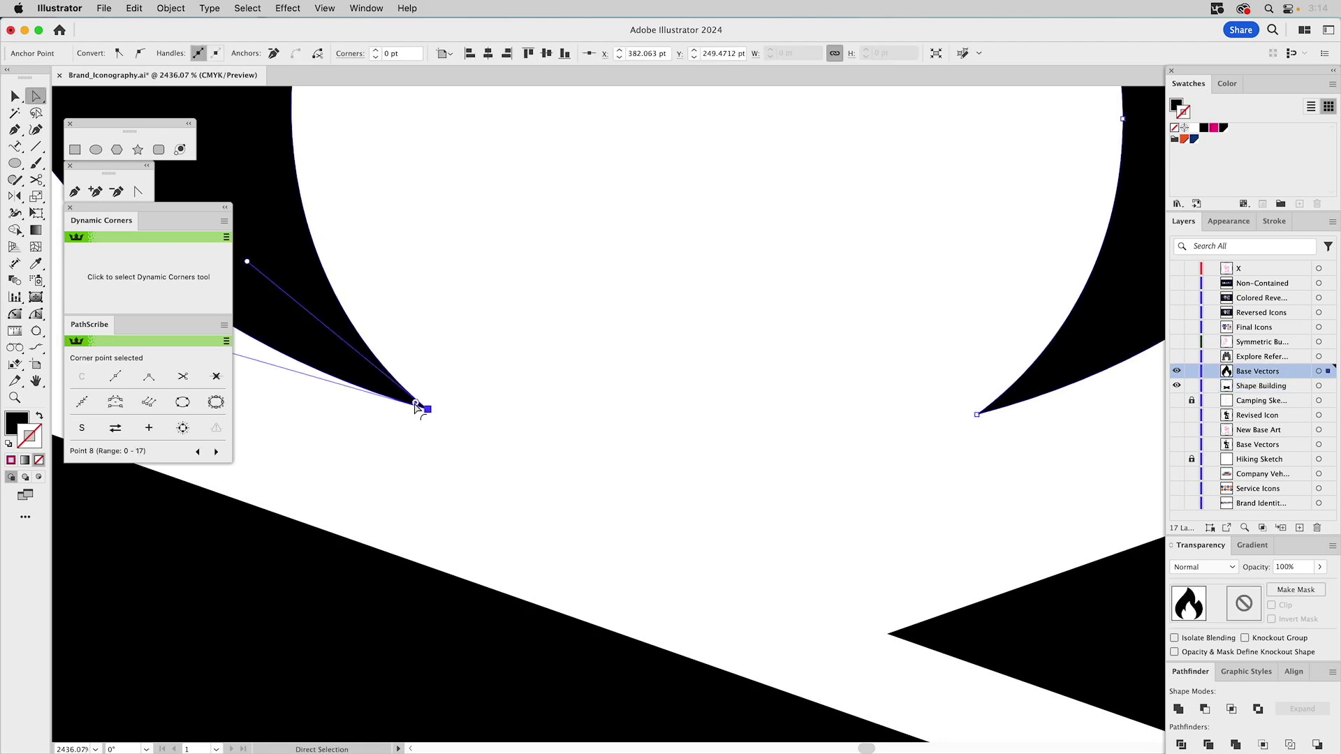
pyautogui.moveTo(416, 405); pyautogui.dragTo(419, 408)
pyautogui.keyDown('shift'); pyautogui.click(978, 417); pyautogui.keyUp('shift')
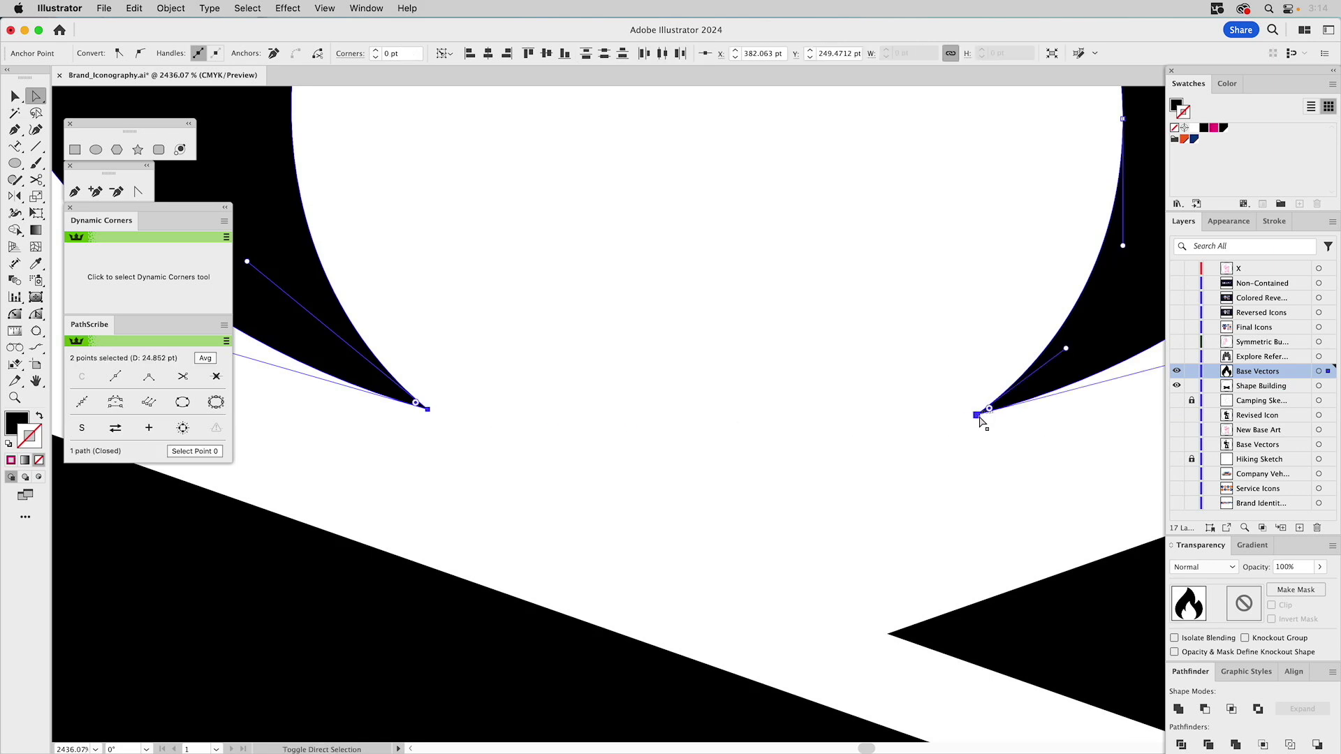
pyautogui.moveTo(991, 409); pyautogui.dragTo(991, 411)
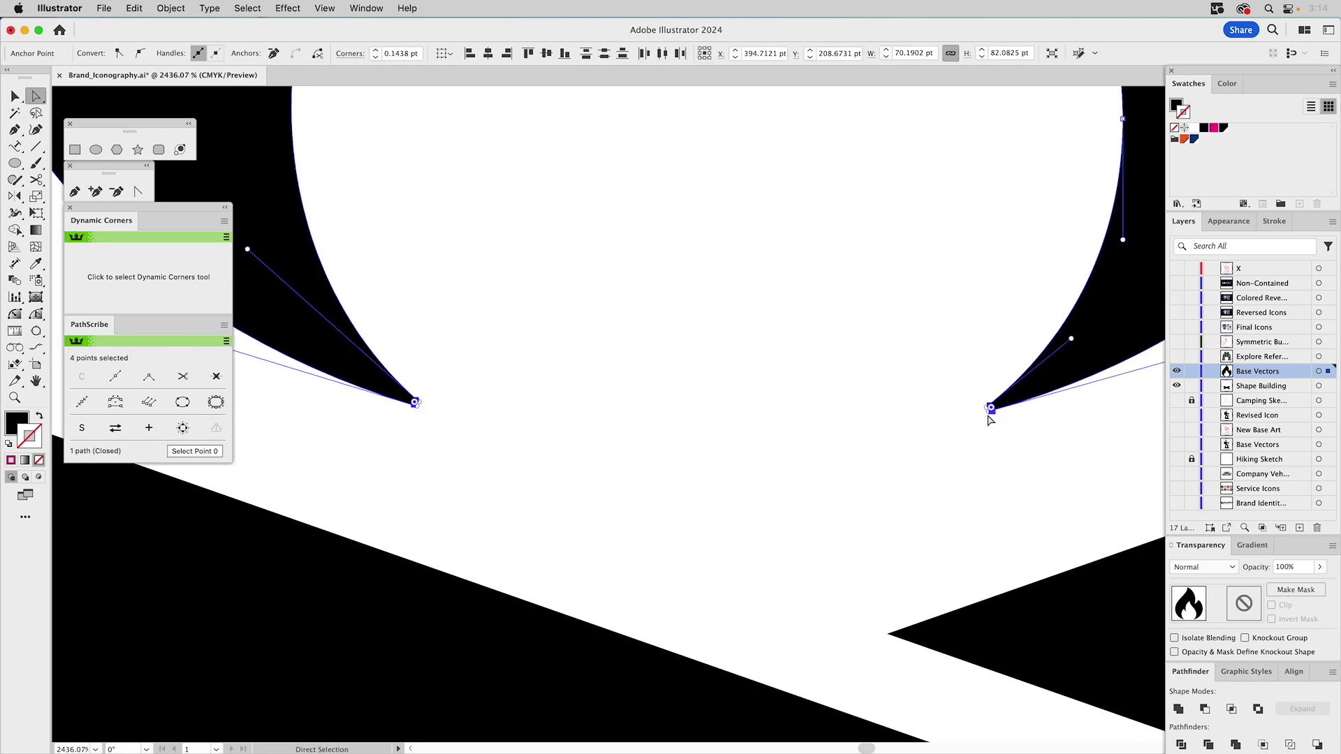
pyautogui.click(886, 419)
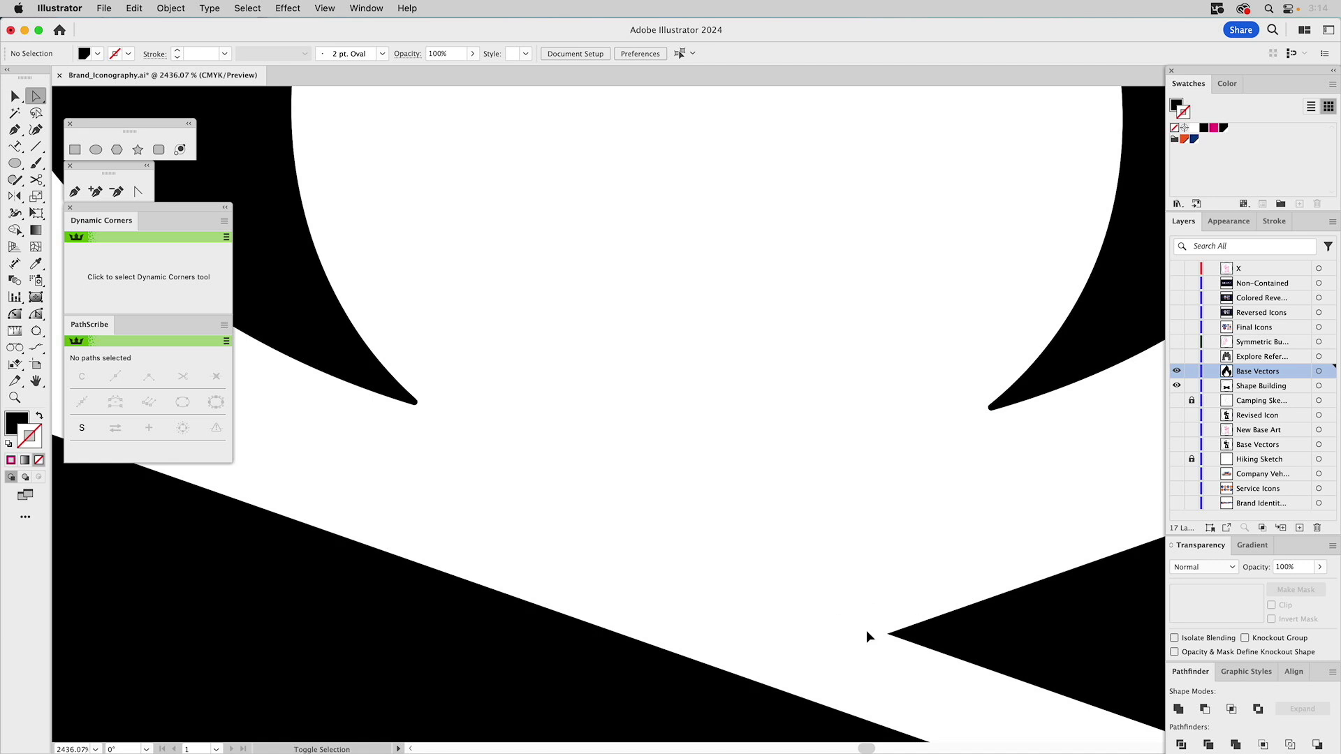
pyautogui.press('super+0')
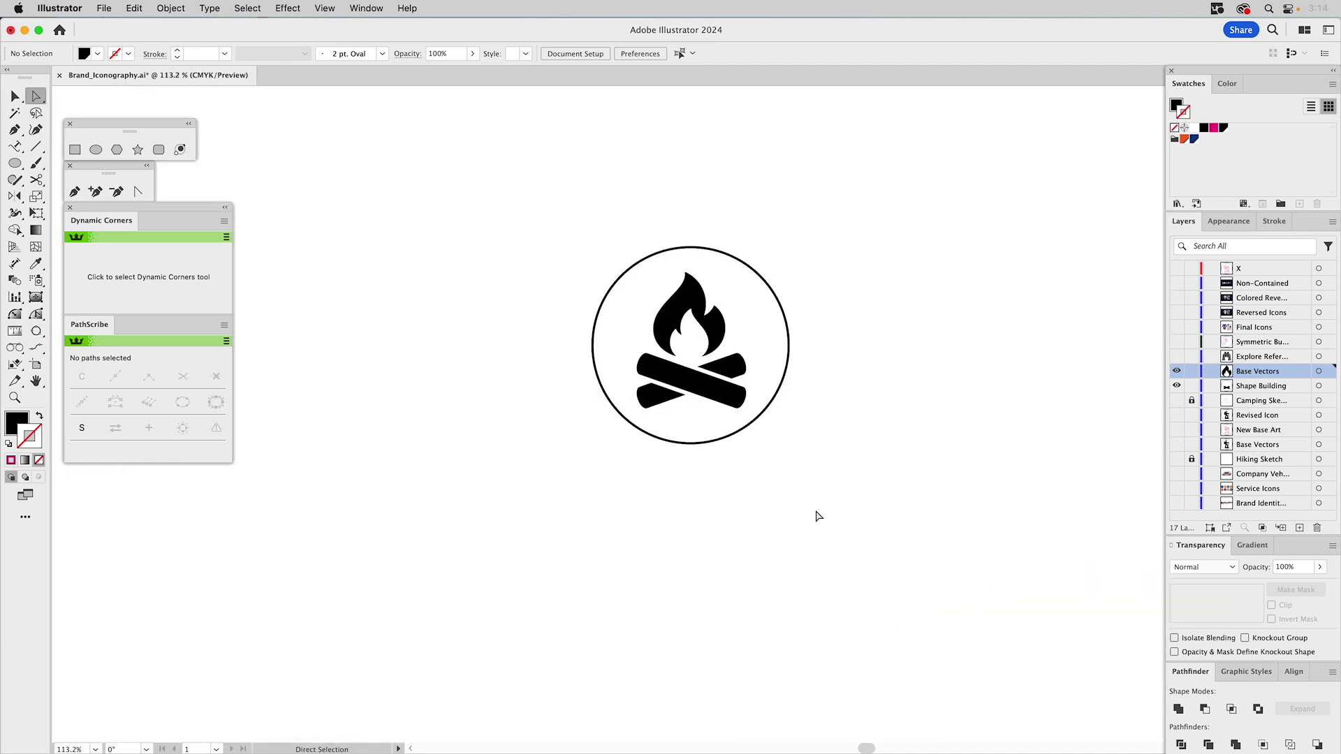
# Enlarge the rounding on the top corner of the lower-left log piece
pyautogui.click(15, 398)
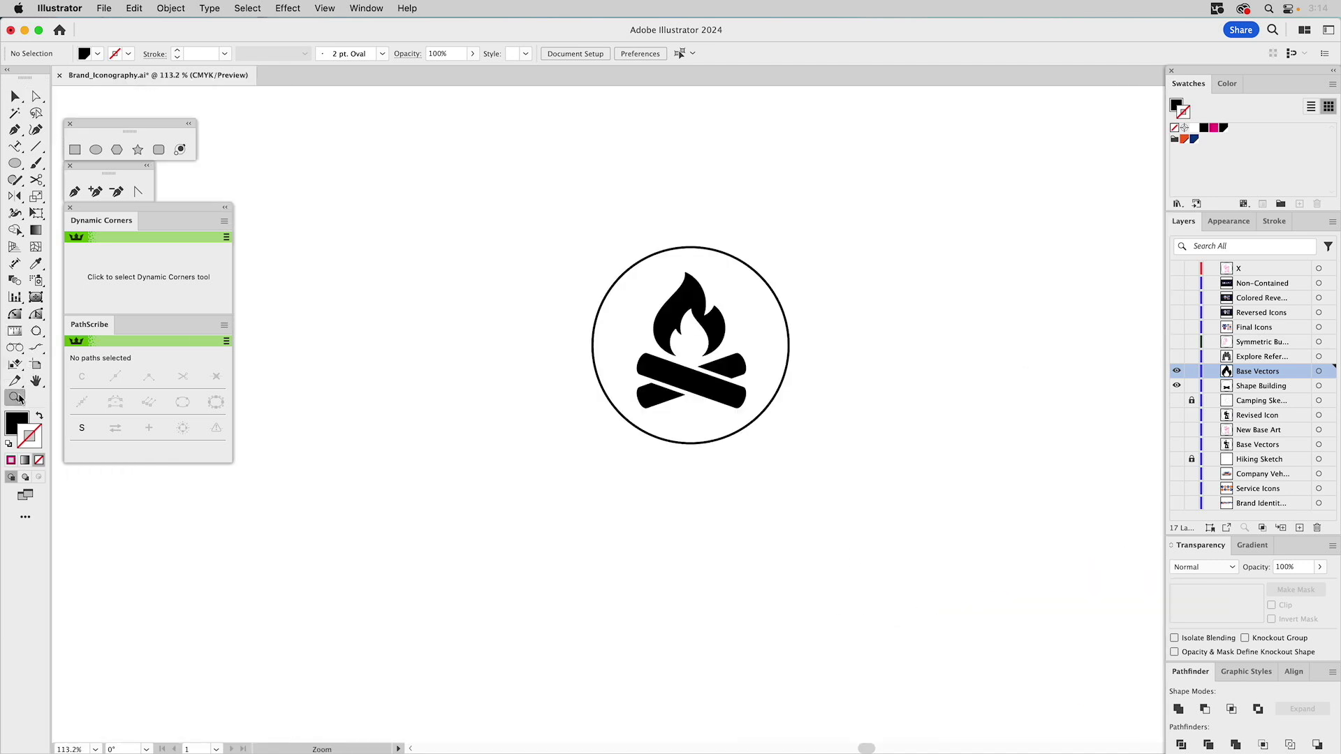
pyautogui.moveTo(602, 309); pyautogui.dragTo(800, 464)
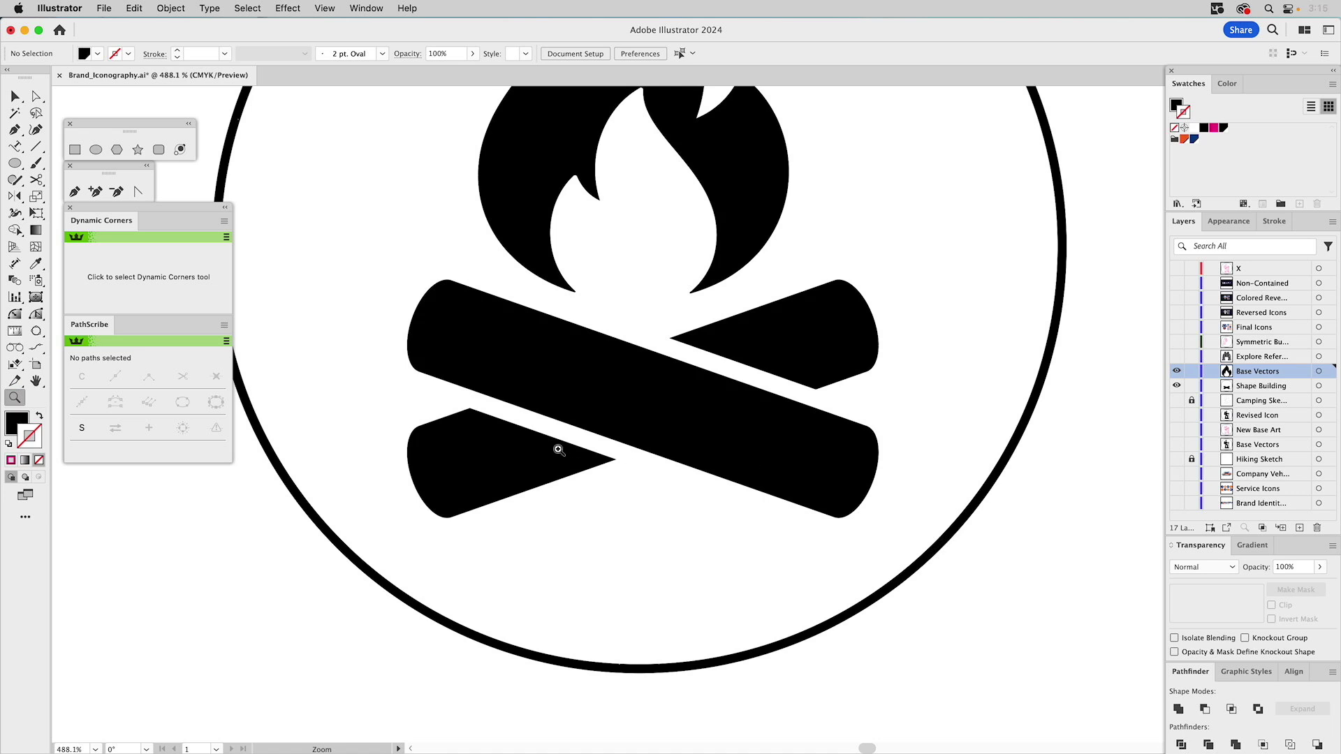
pyautogui.press('a')
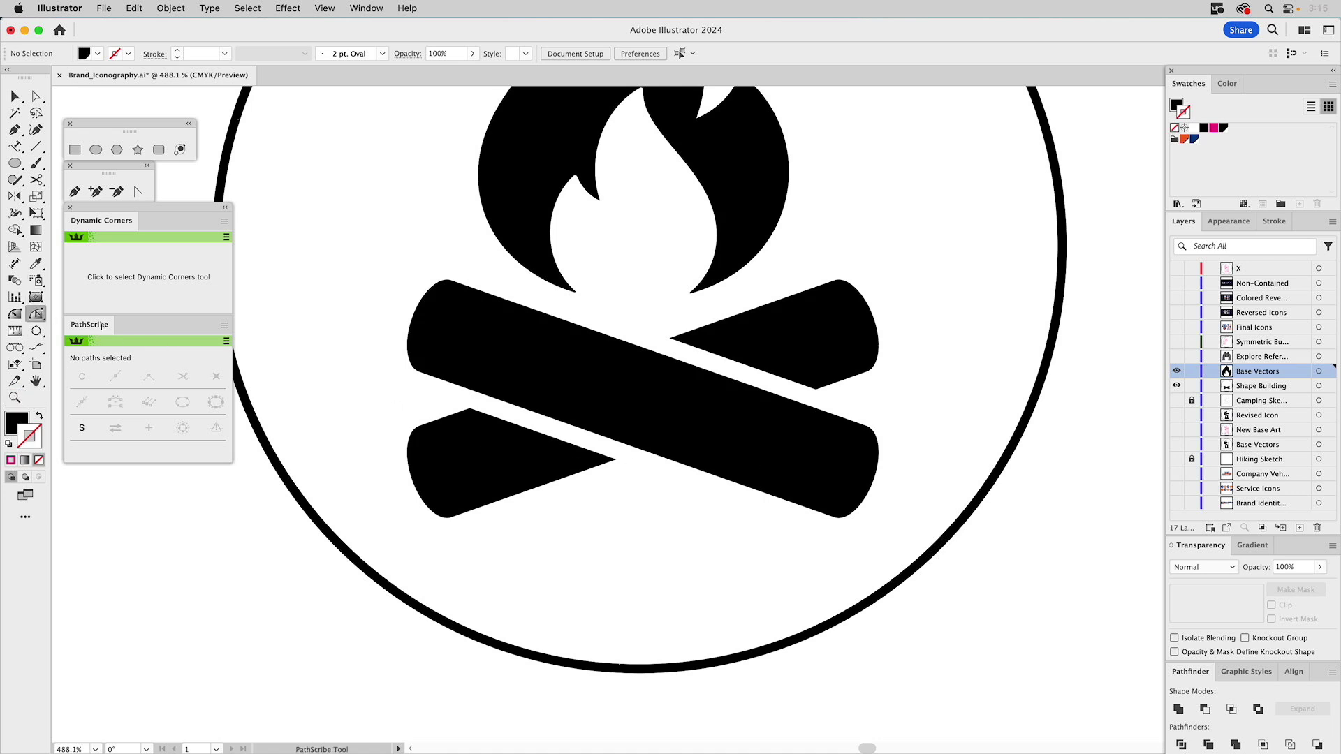
pyautogui.click(471, 412)
pyautogui.moveTo(473, 433); pyautogui.dragTo(470, 438)
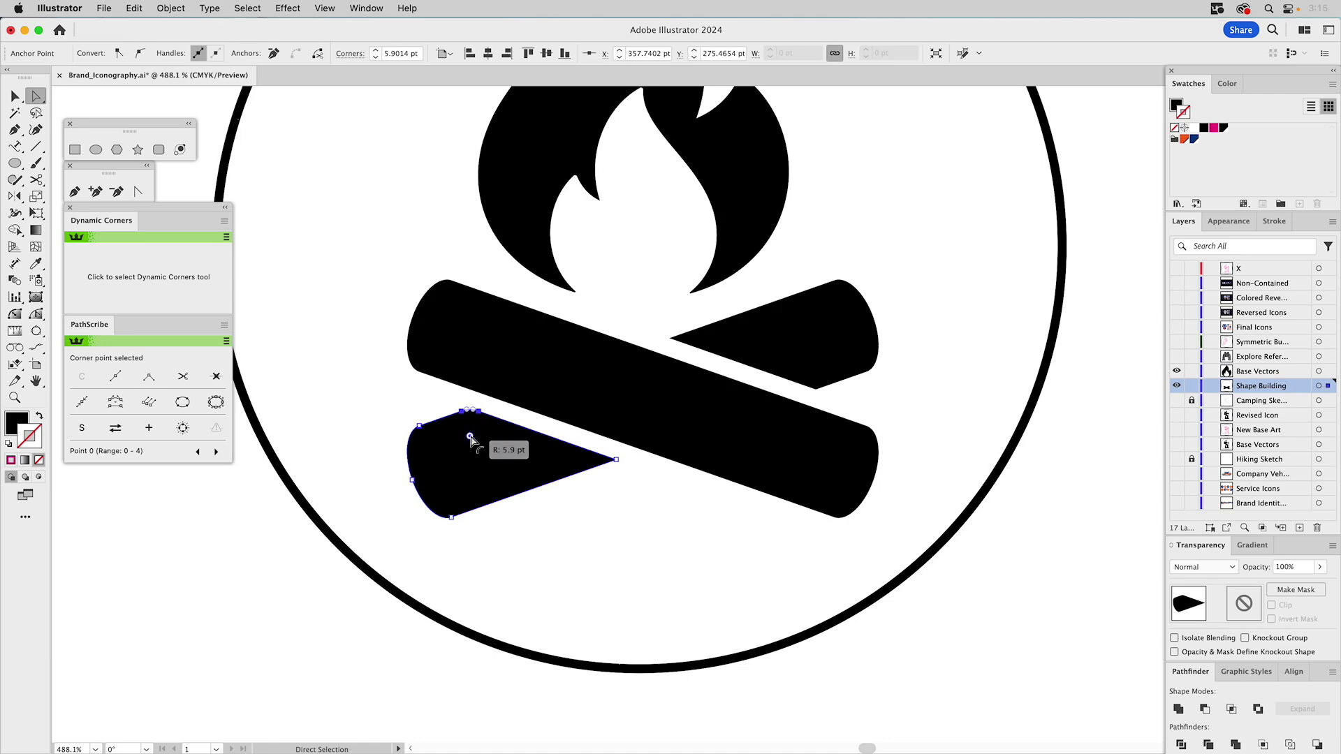
pyautogui.click(533, 535)
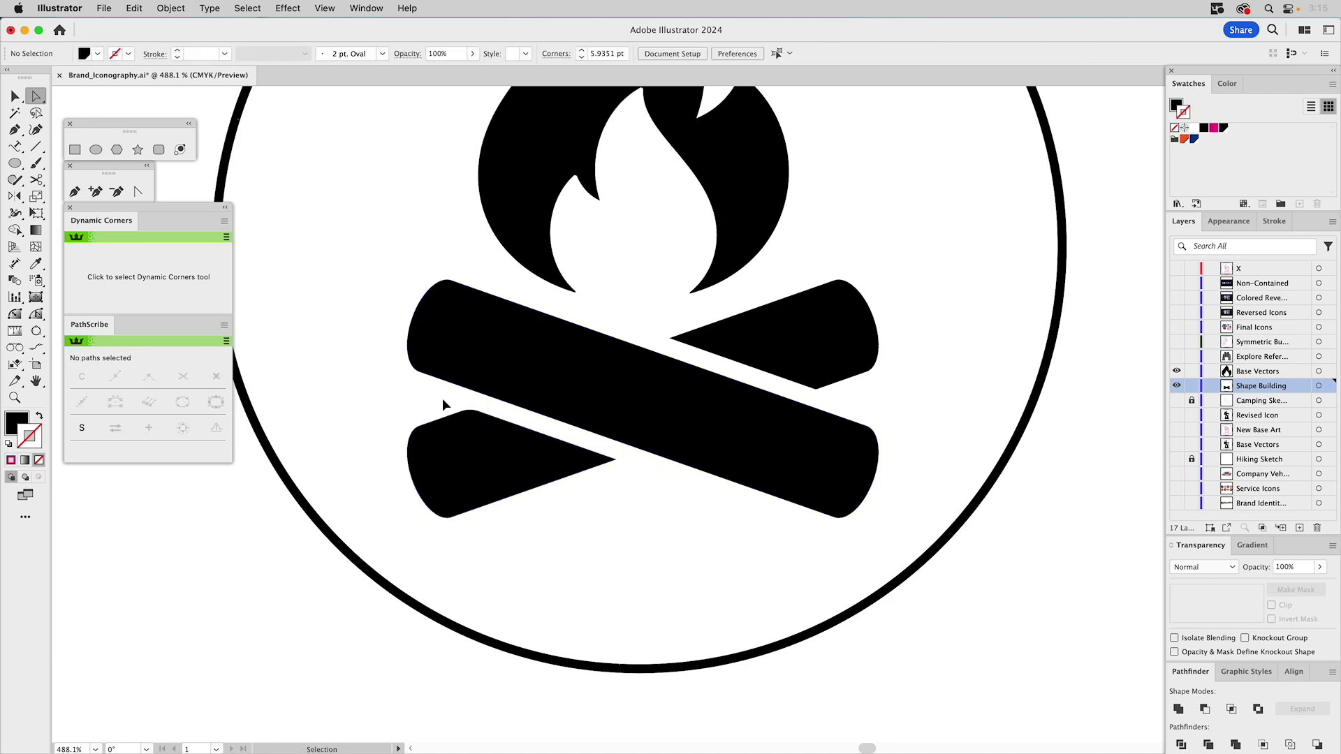
# Round the corners of both small back-log pieces and fit the whole campfire in view
pyautogui.click(817, 390)
pyautogui.press('a')
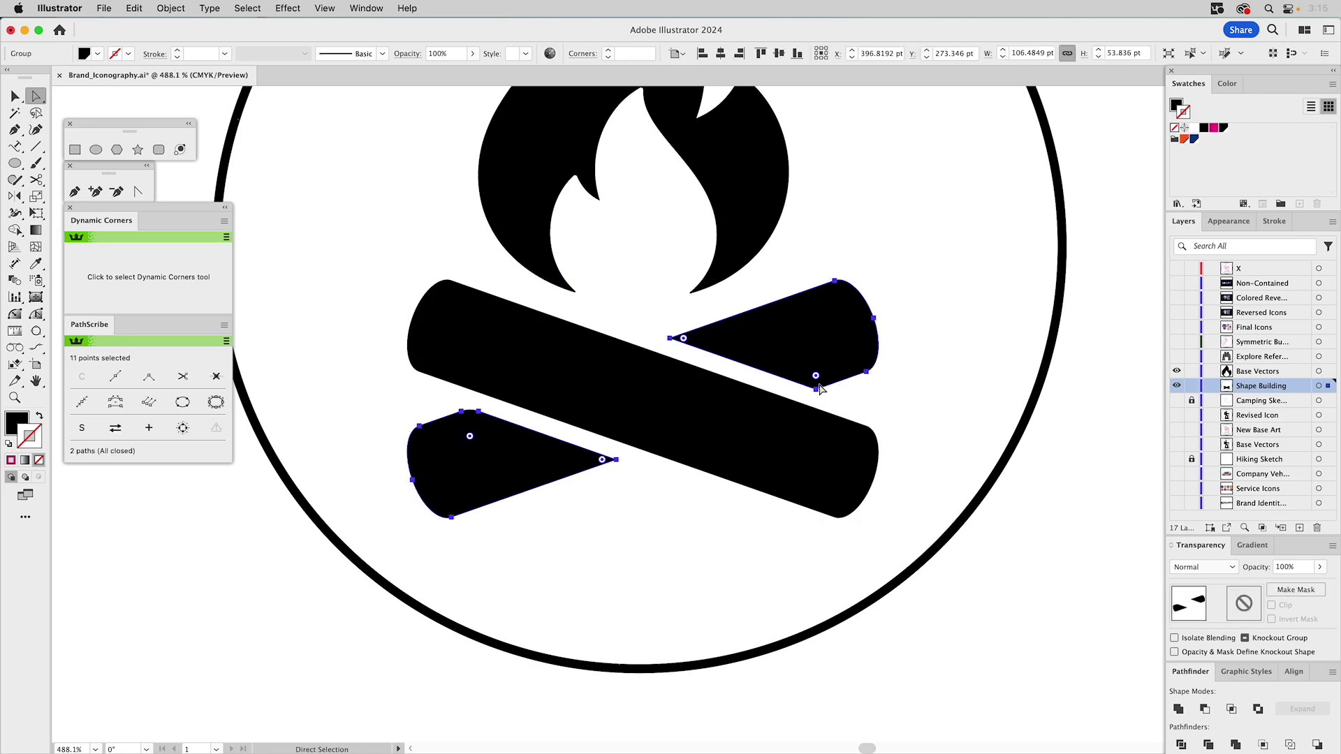
pyautogui.moveTo(815, 381); pyautogui.dragTo(824, 391)
pyautogui.click(821, 396)
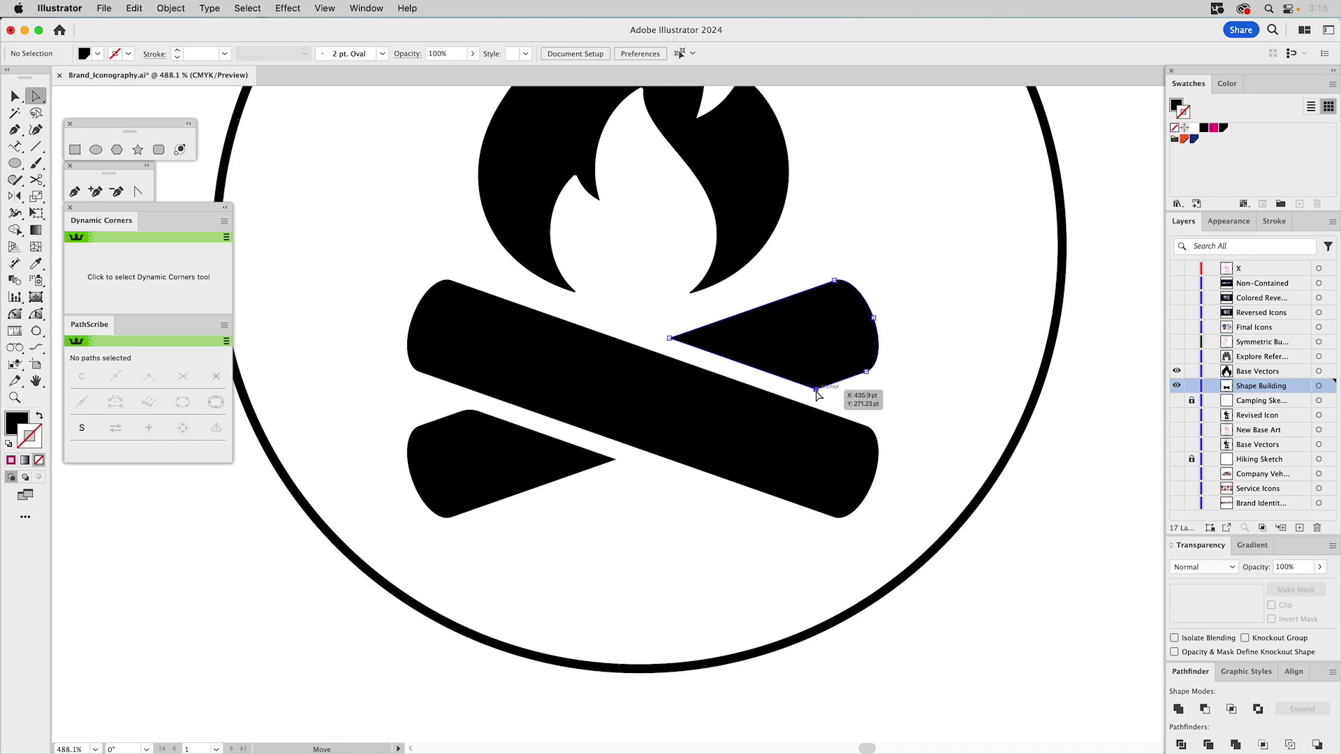
pyautogui.click(816, 388)
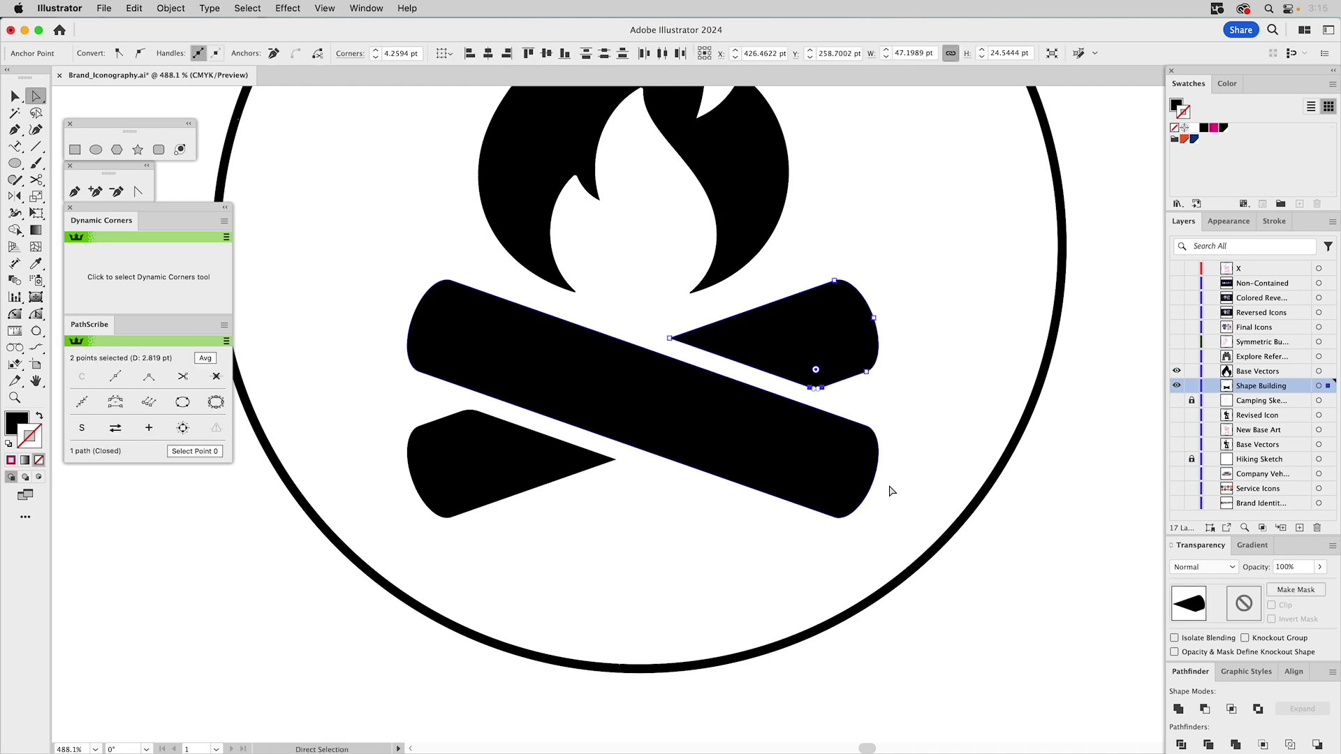
pyautogui.click(1030, 569)
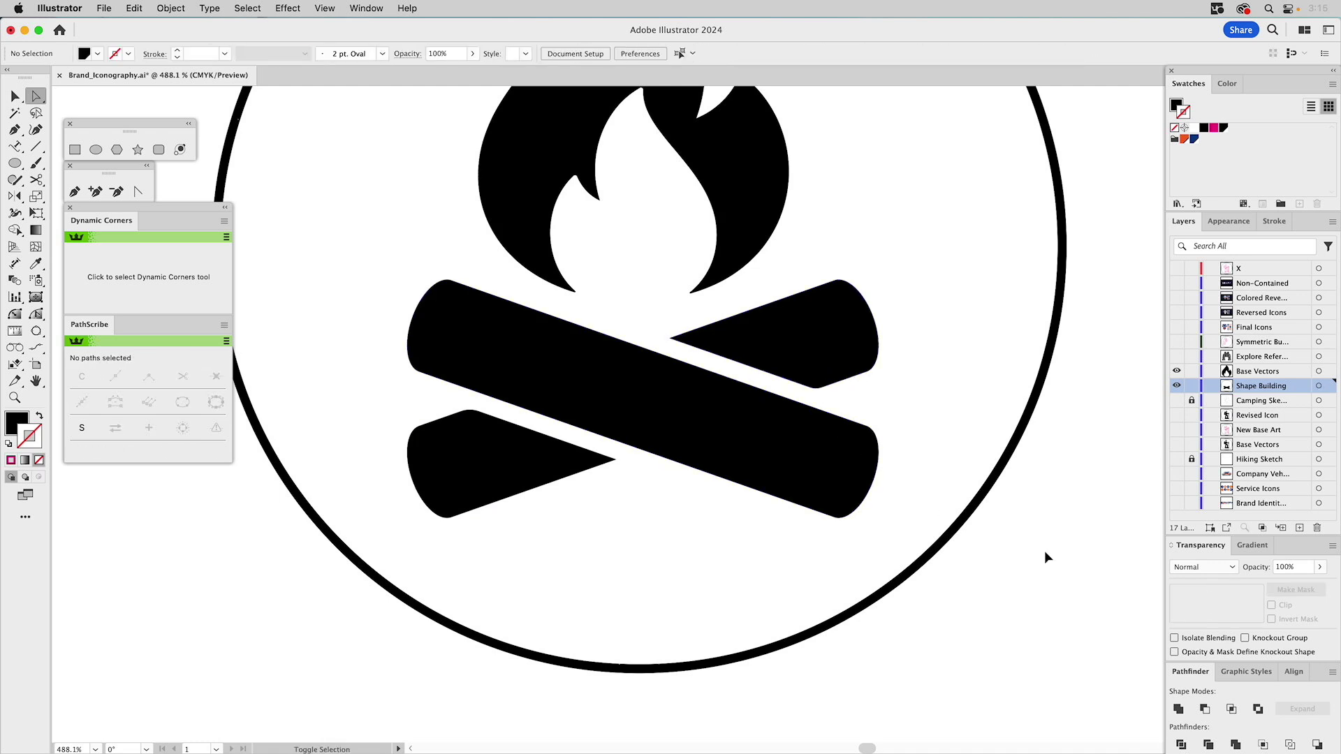
pyautogui.press('super+0')
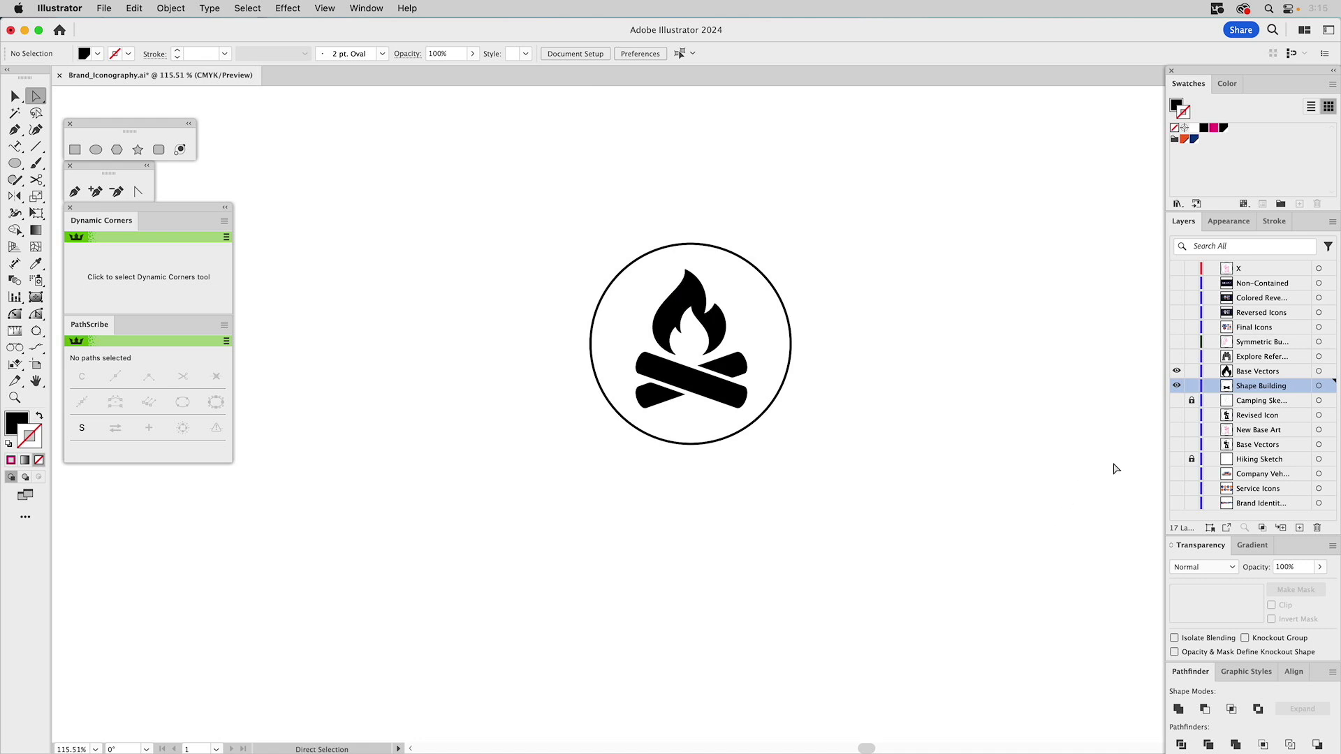
# Make the Revised Icon and Base Vectors layers visible so the hiker appears beside the campfire
pyautogui.click(1178, 416)
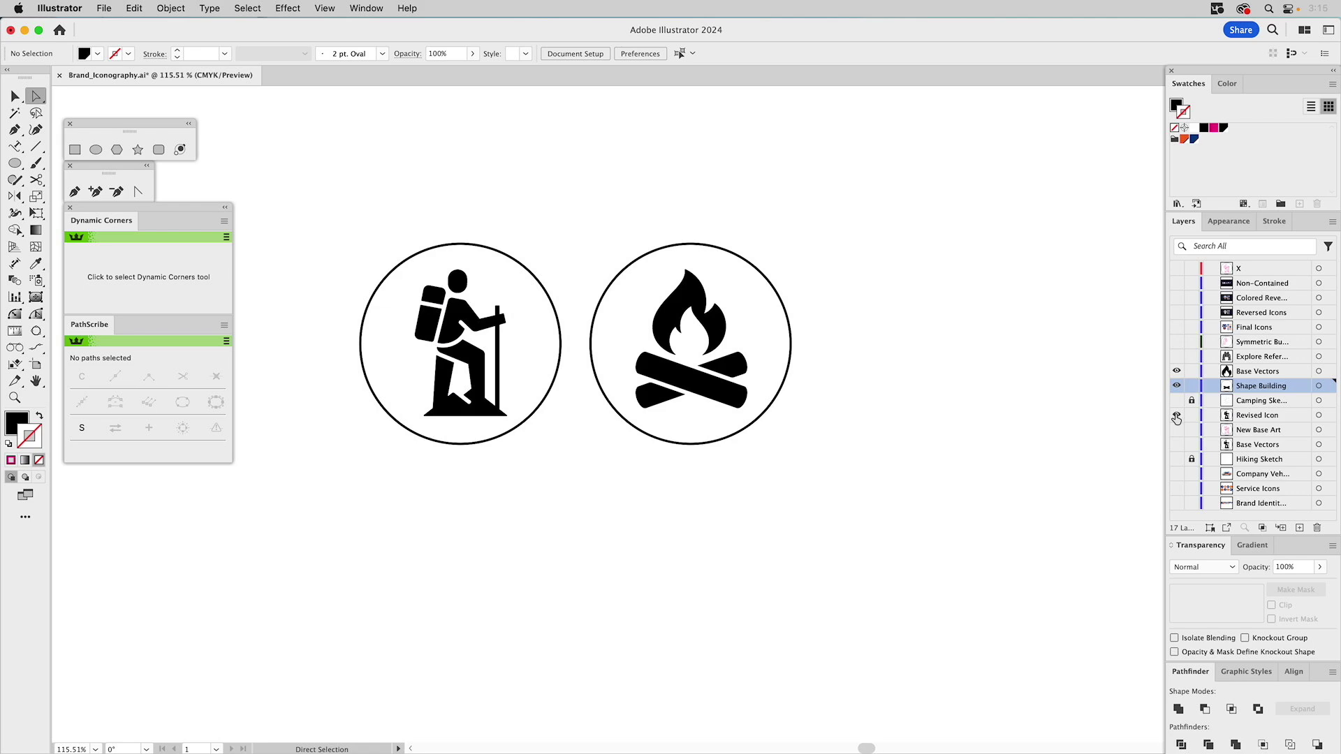
pyautogui.hscroll(5, 841, 380)
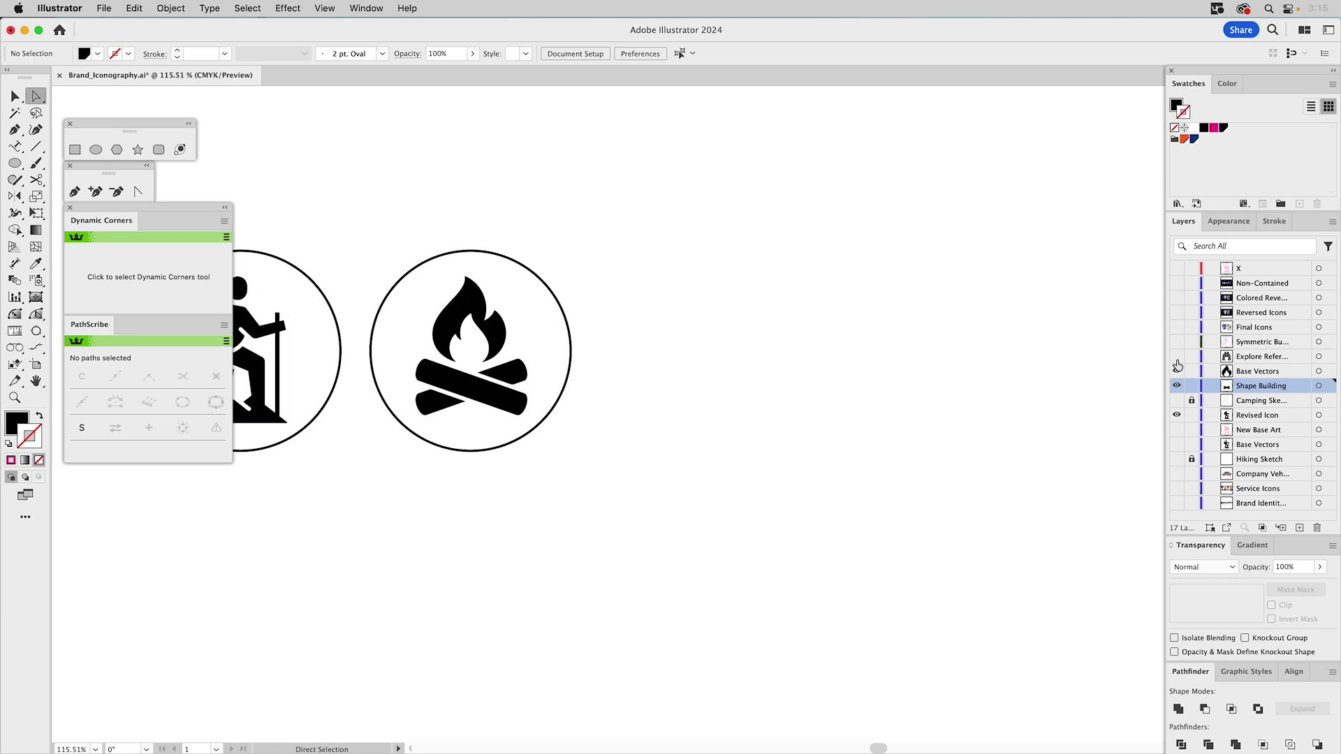
pyautogui.click(1177, 368)
# Show the Explore Reference binoculars photo and zoom in on it
pyautogui.click(1177, 357)
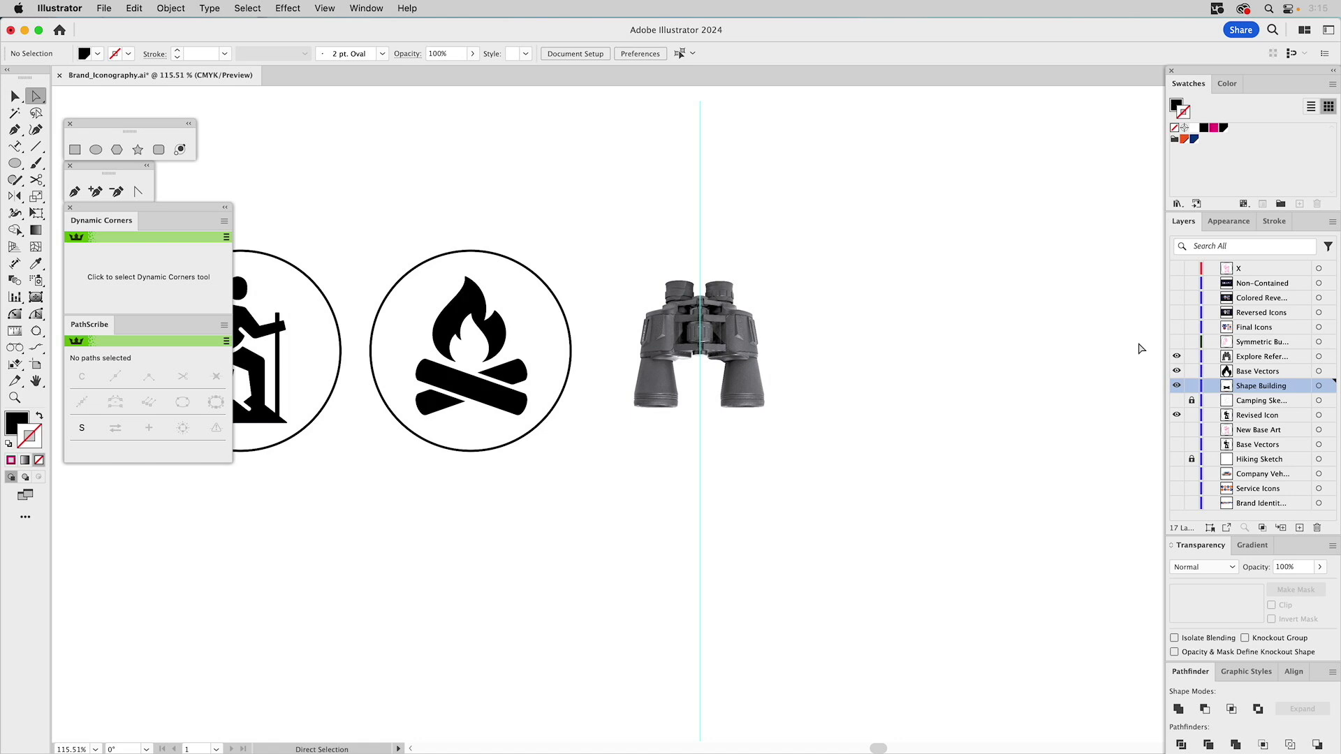
pyautogui.press('v')
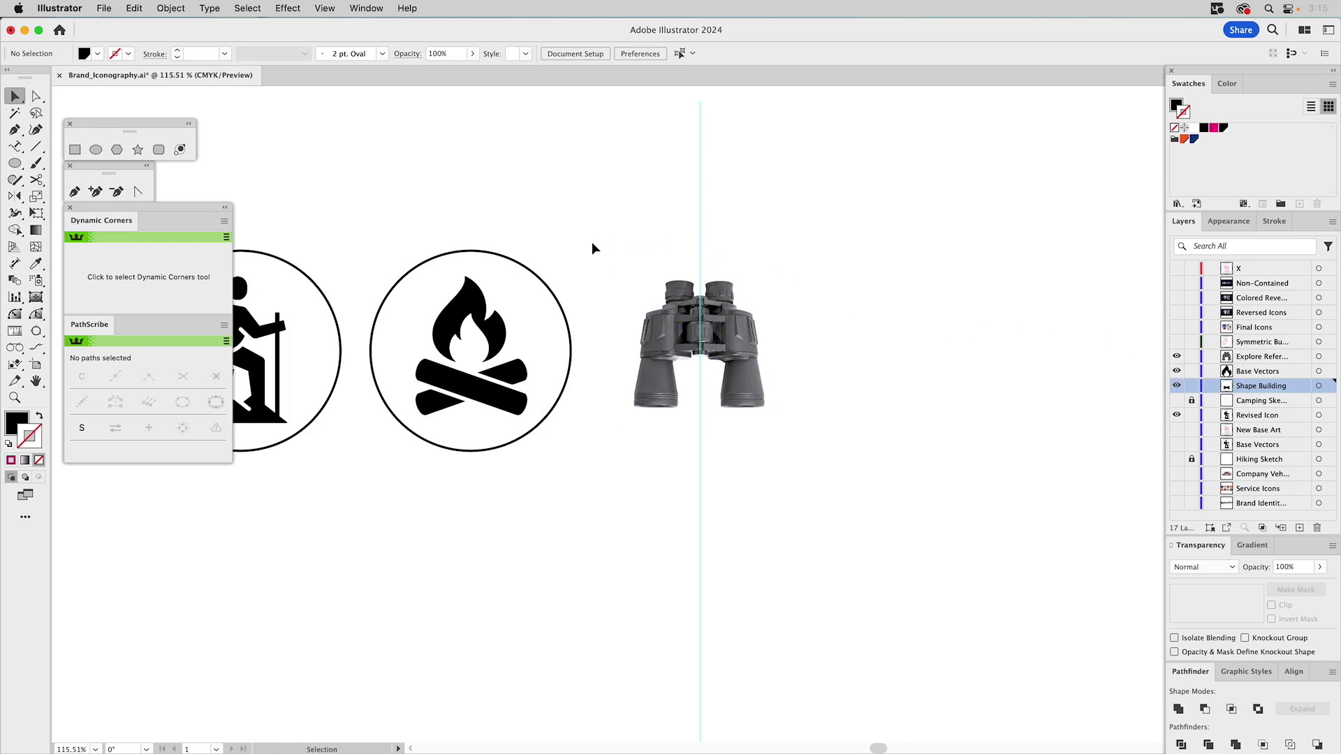
pyautogui.press('z')
pyautogui.moveTo(584, 209); pyautogui.dragTo(820, 475)
pyautogui.hscroll(-5, 819, 475)
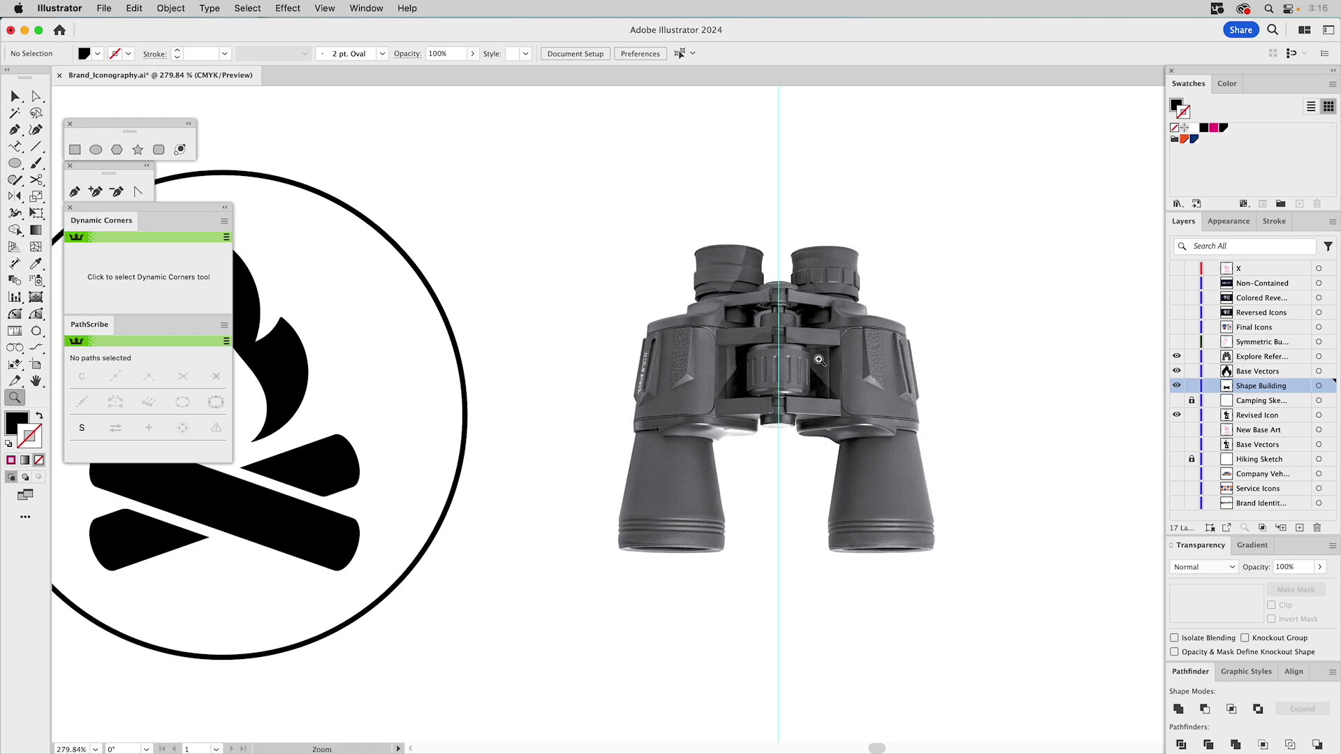
# Fade the photo to 20% opacity, lock it, and show the Symmetric Building outlines
pyautogui.press('v')
pyautogui.click(896, 356)
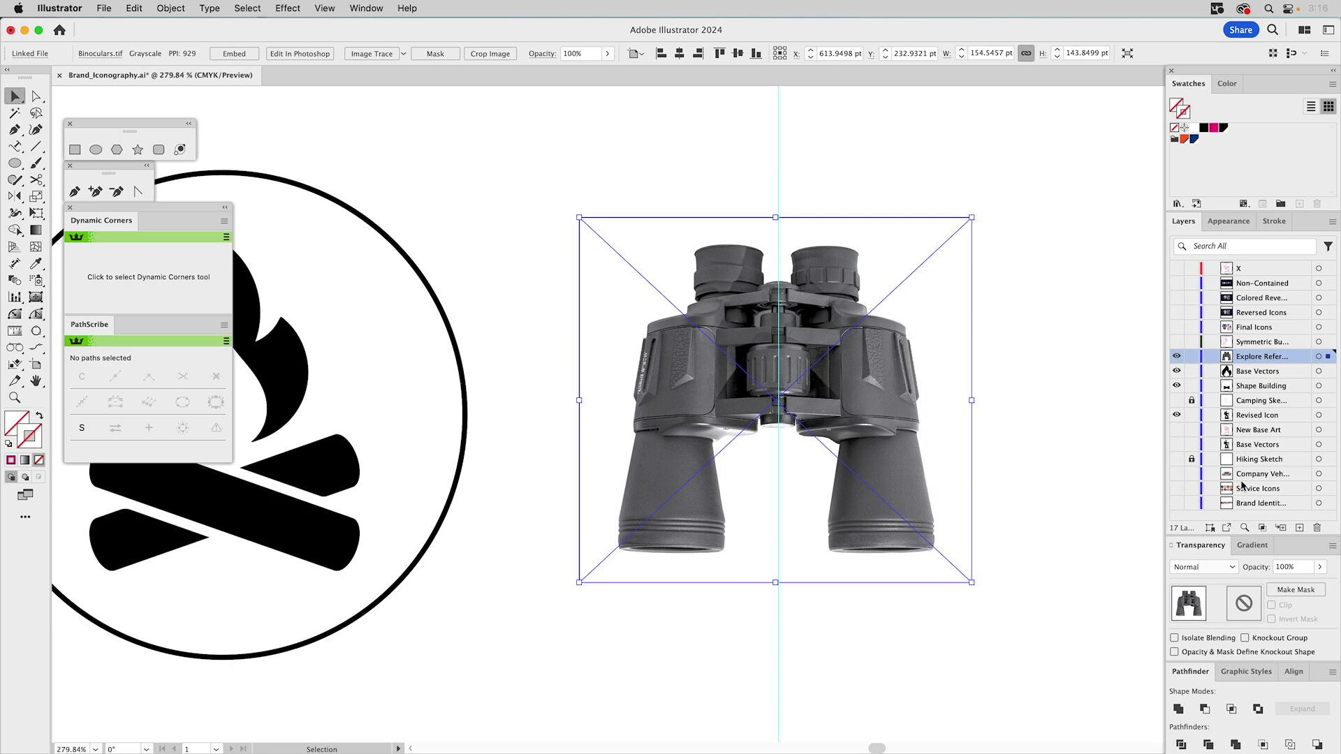
pyautogui.doubleClick(1282, 567)
pyautogui.write('20')
pyautogui.press('Return')
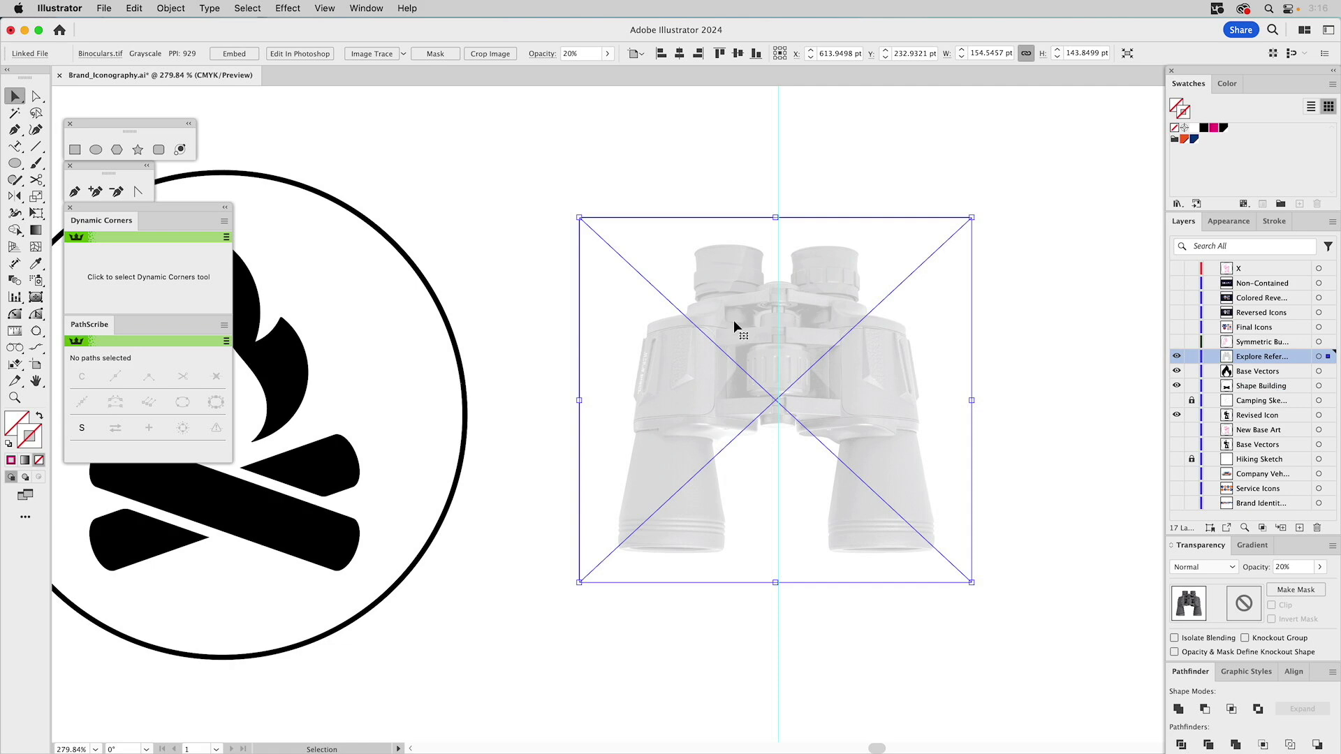
pyautogui.click(1192, 357)
pyautogui.click(1177, 342)
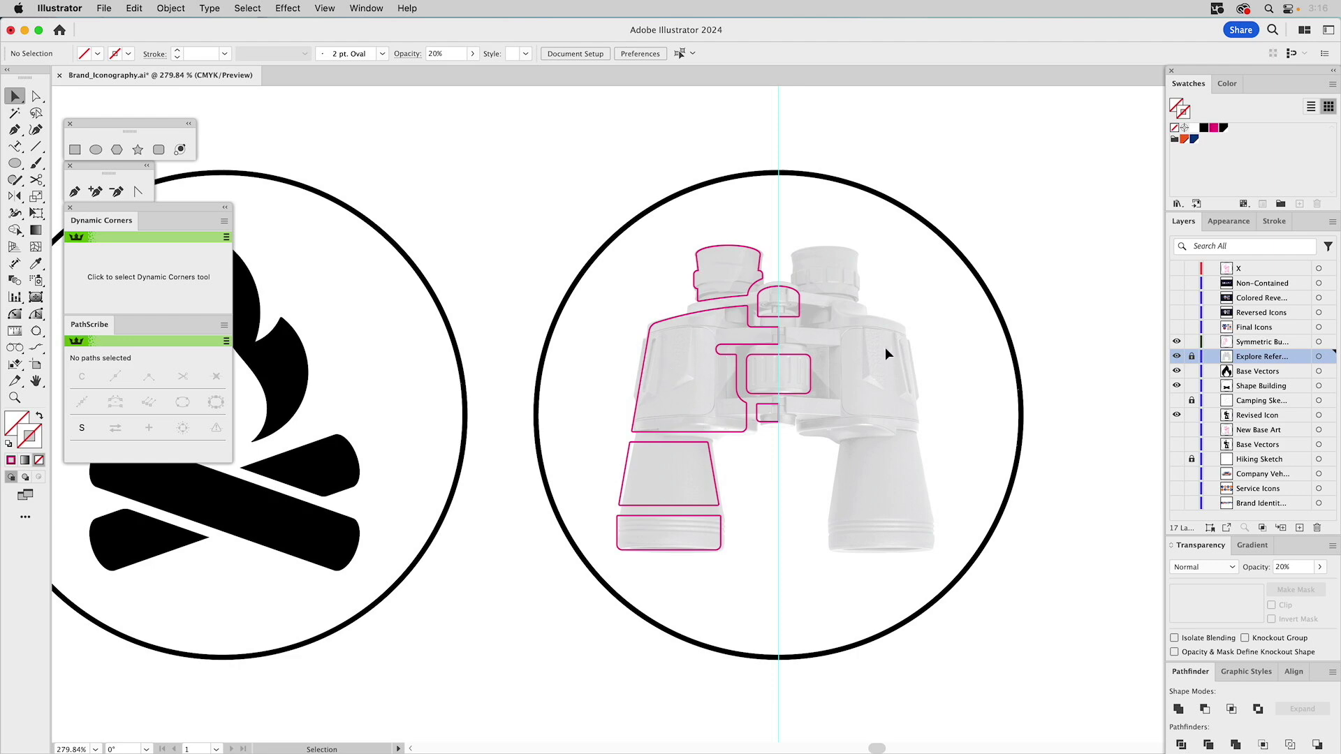
# Reflect a copy of the left-half binocular outlines across the guide to the right
pyautogui.click(749, 320)
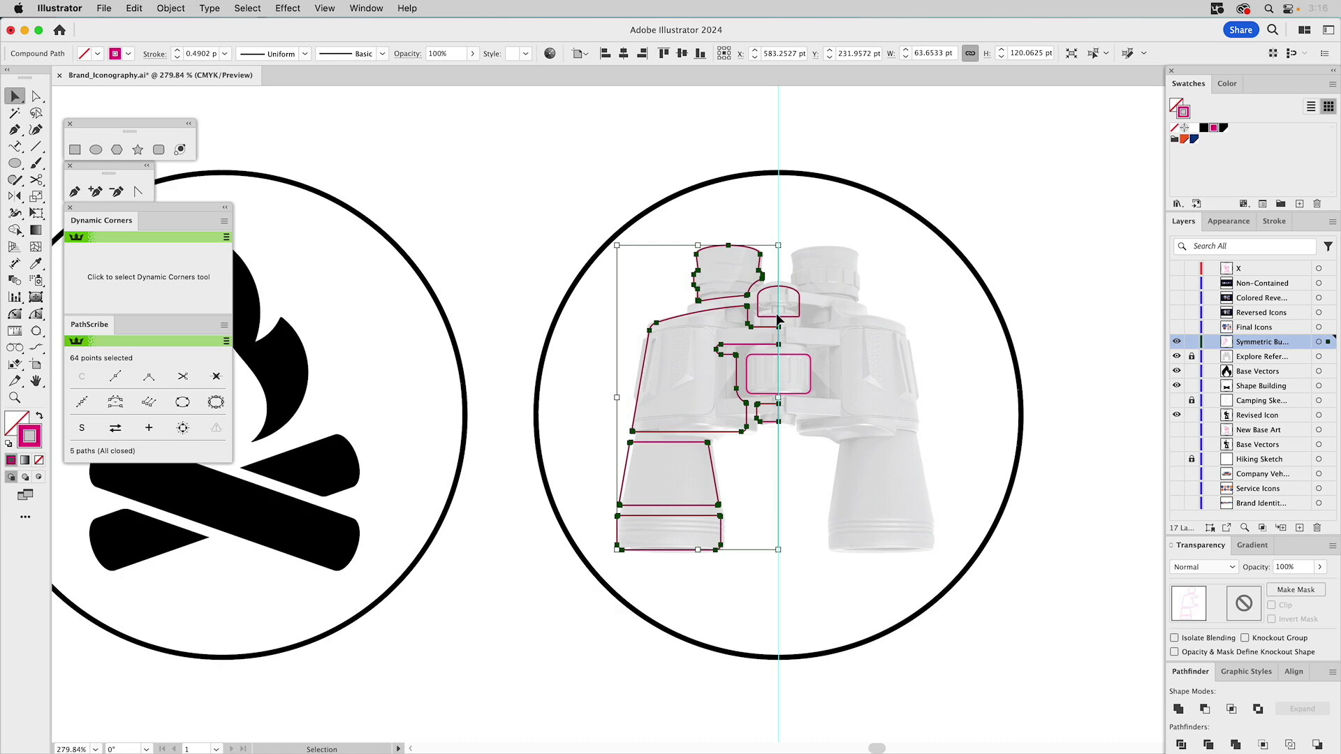
pyautogui.click(15, 196)
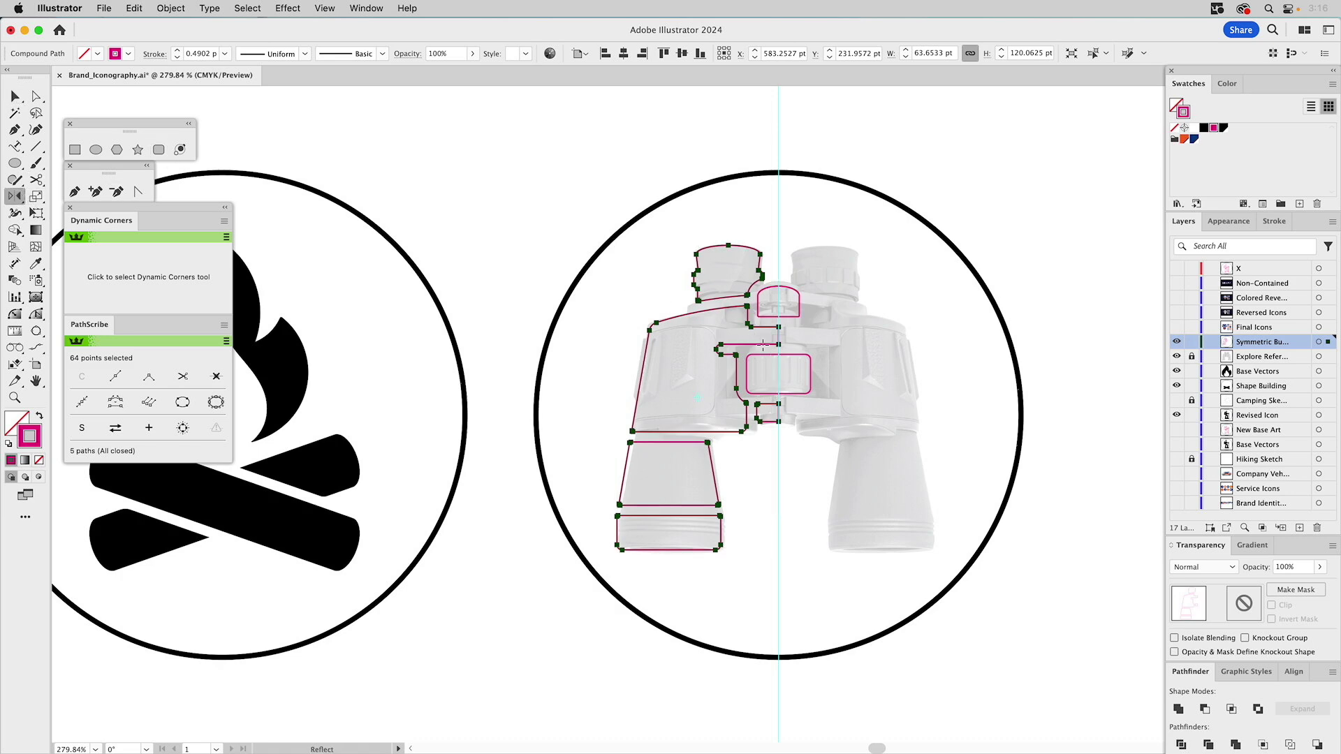
pyautogui.moveTo(792, 327); pyautogui.dragTo(781, 384)
# Unite both halves, bridge and centre rectangle into one compound path
pyautogui.press('v')
pyautogui.keyDown('shift'); pyautogui.click(762, 297); pyautogui.keyUp('shift')
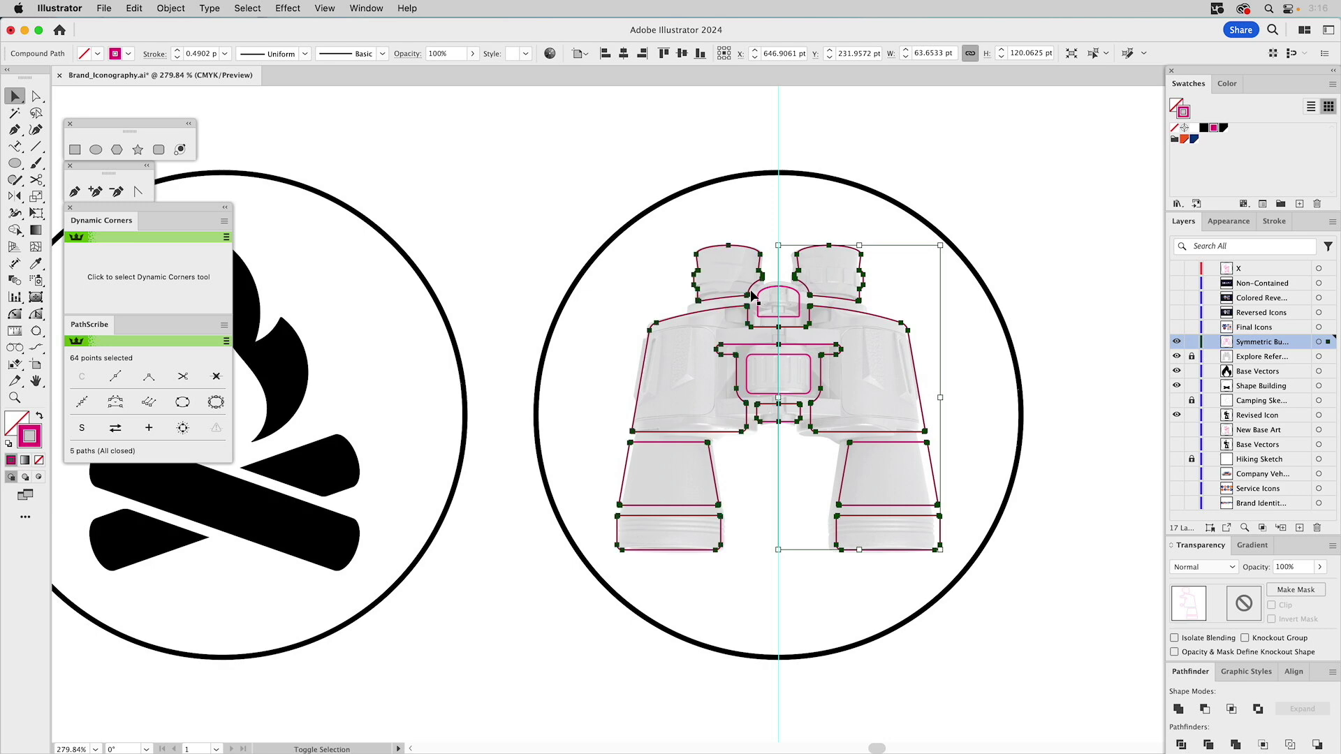
pyautogui.keyDown('shift'); pyautogui.click(762, 297); pyautogui.keyUp('shift')
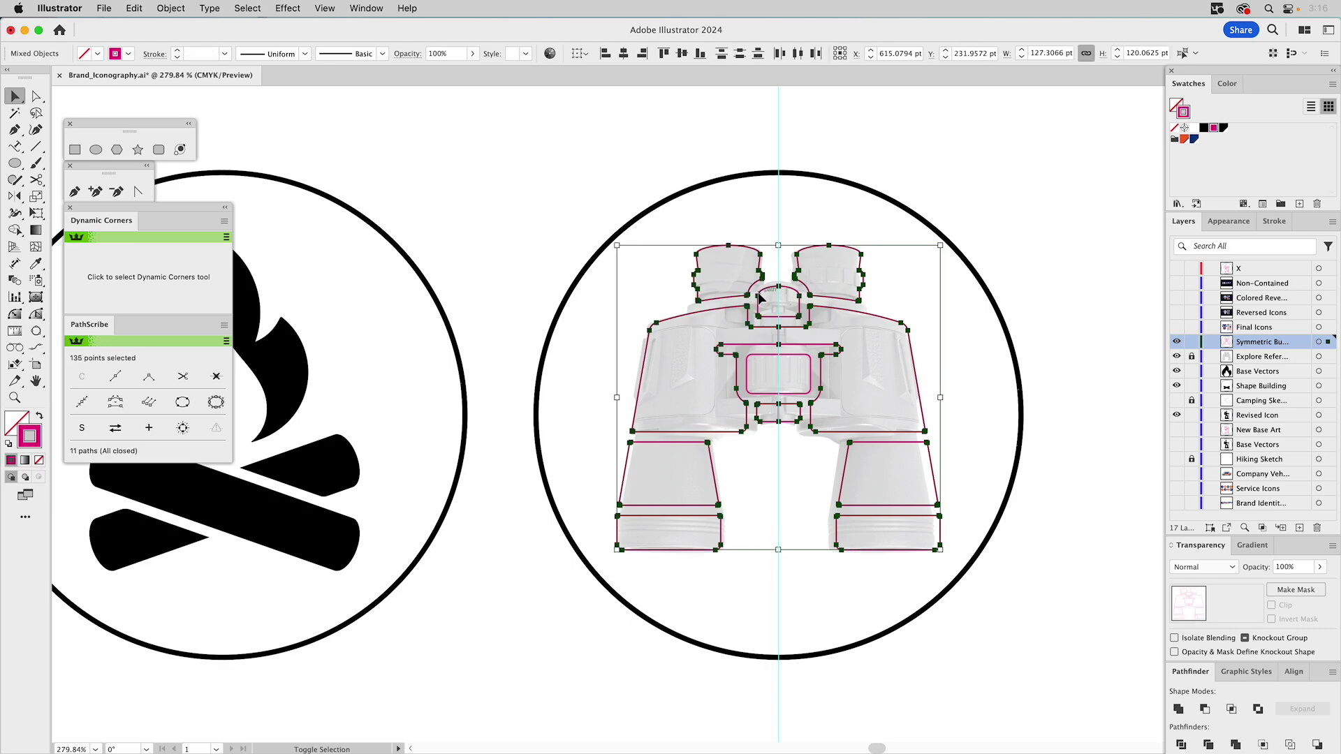
pyautogui.keyDown('shift'); pyautogui.click(764, 359); pyautogui.keyUp('shift')
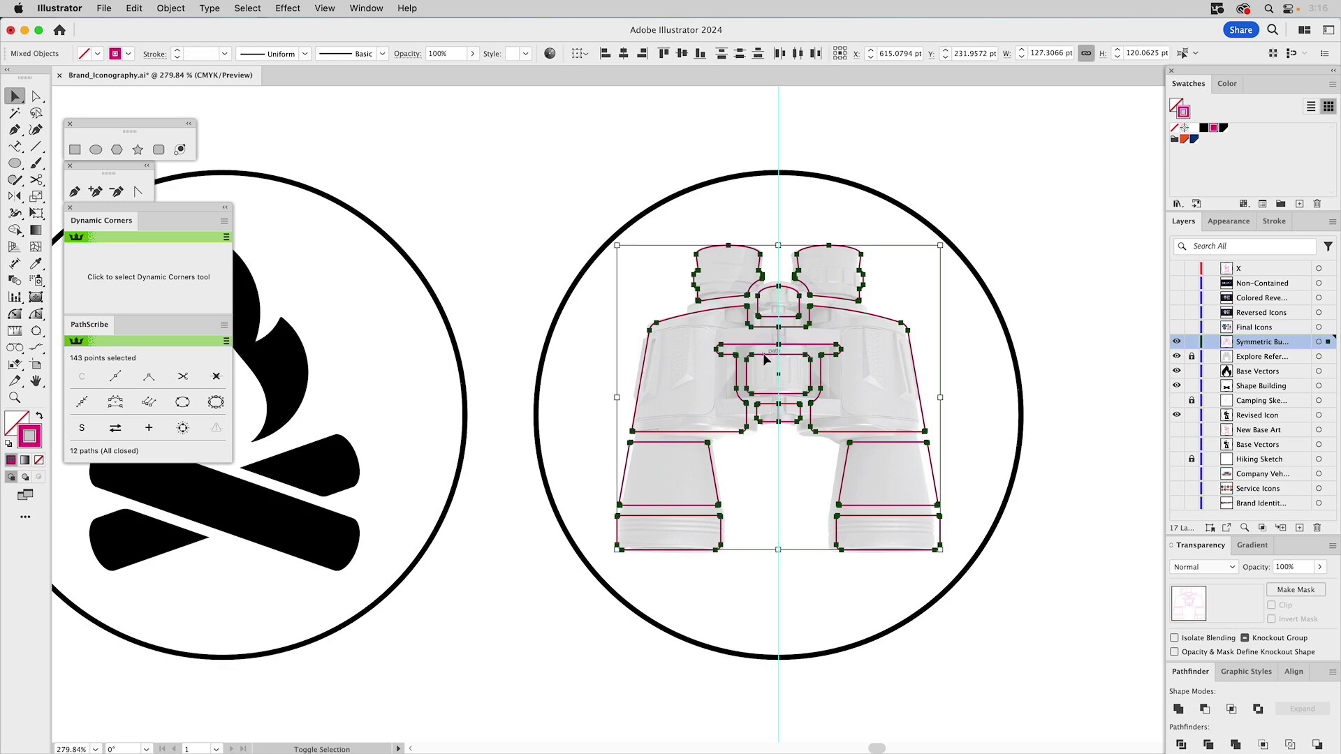
pyautogui.click(1179, 709)
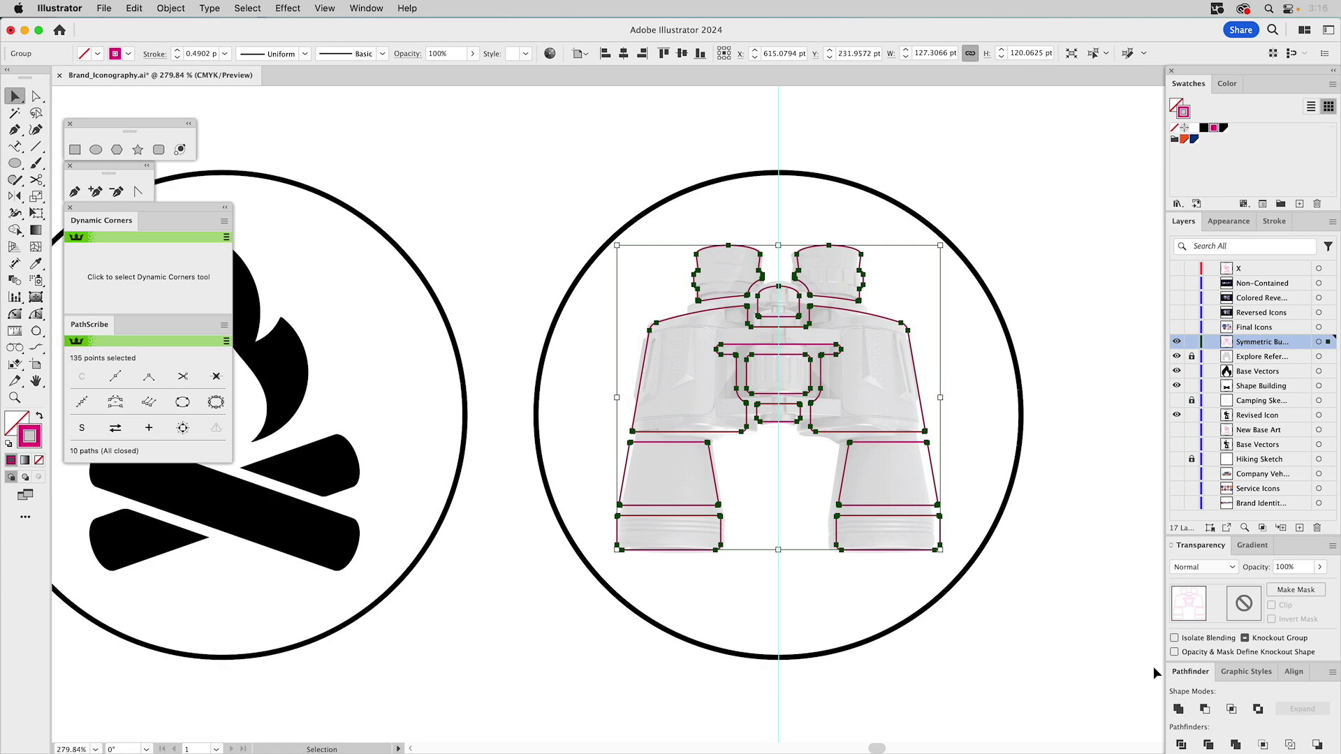
pyautogui.press('super+8')
# Give the binoculars the campfire's black fill, hide the reference photo, and fit the artboard
pyautogui.press('i')
pyautogui.click(352, 460)
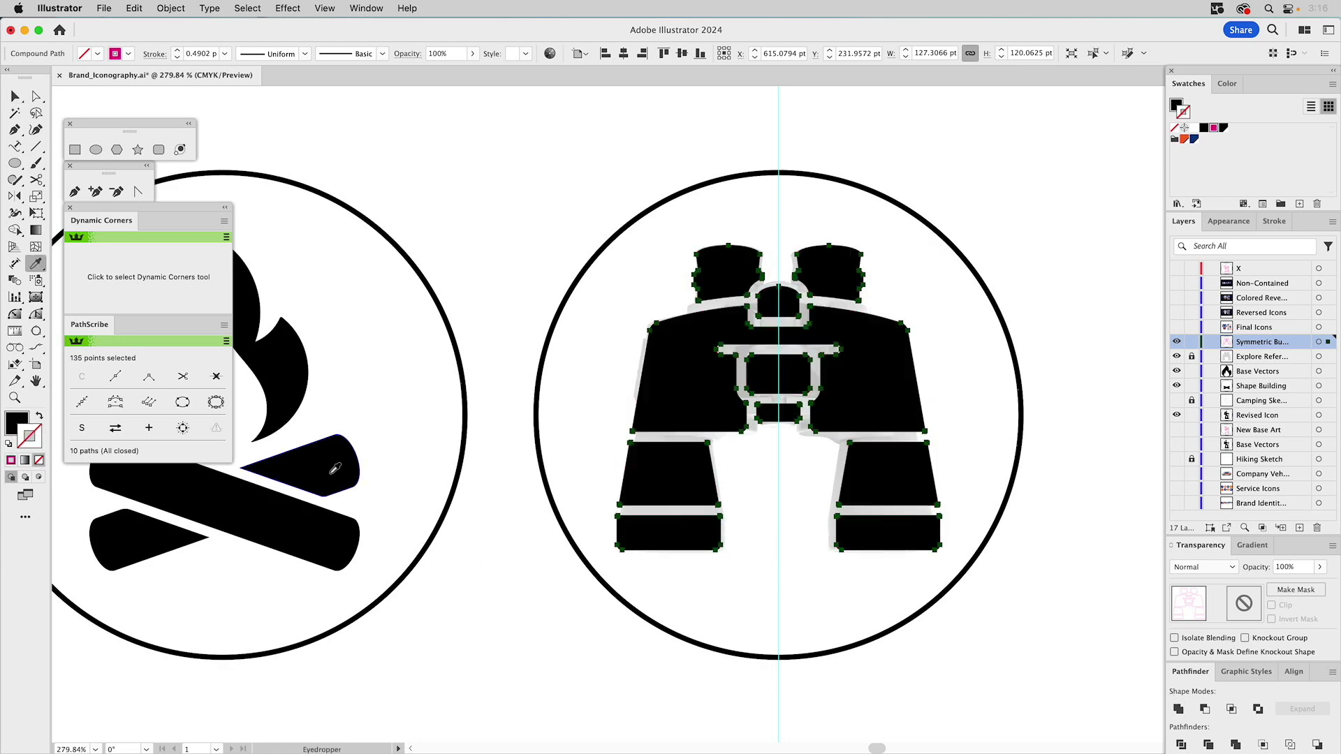
pyautogui.press('super+shift+a')
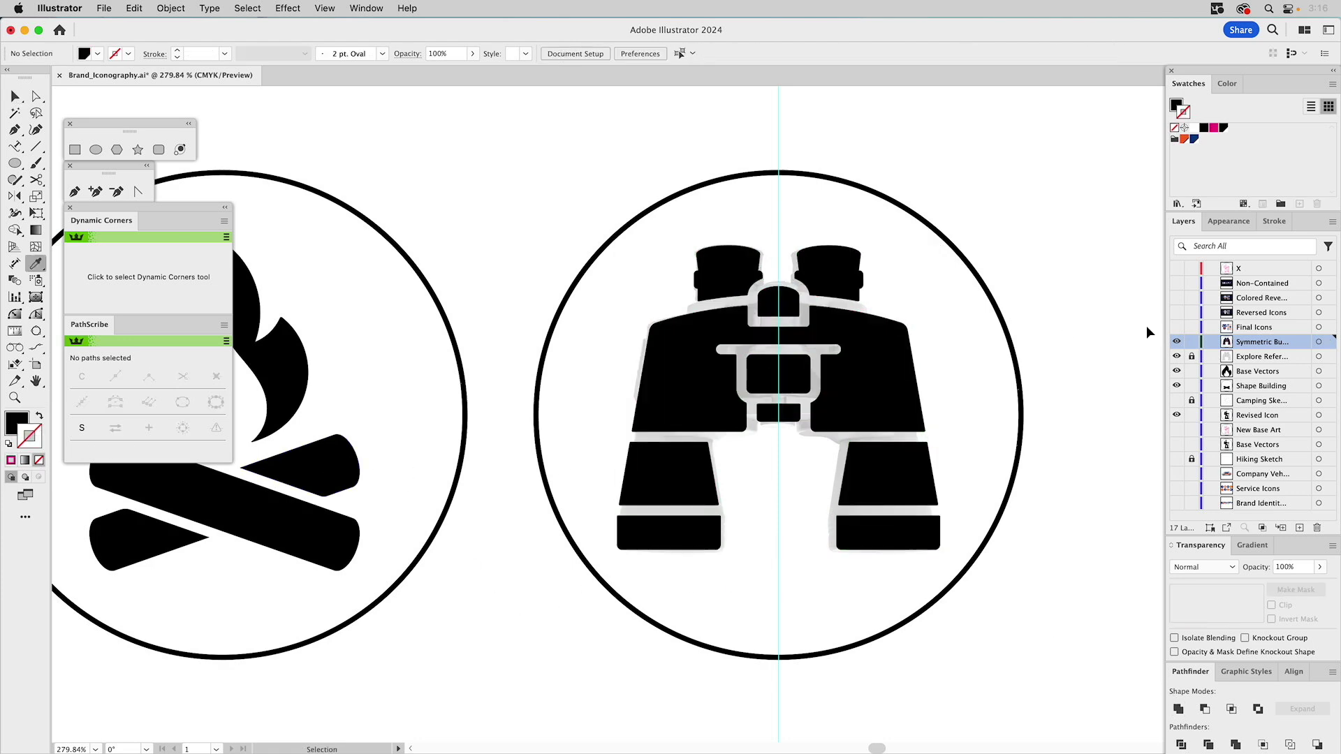
pyautogui.click(1177, 357)
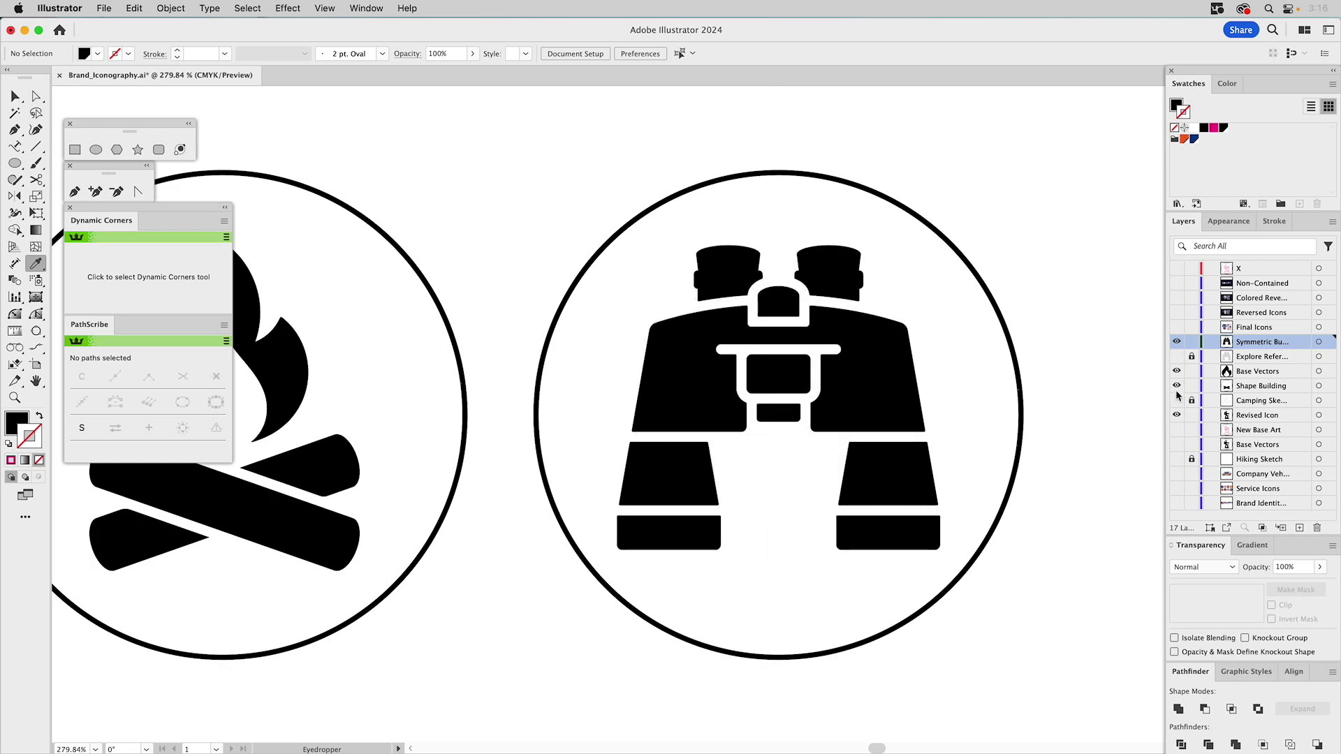
pyautogui.press('super+0')
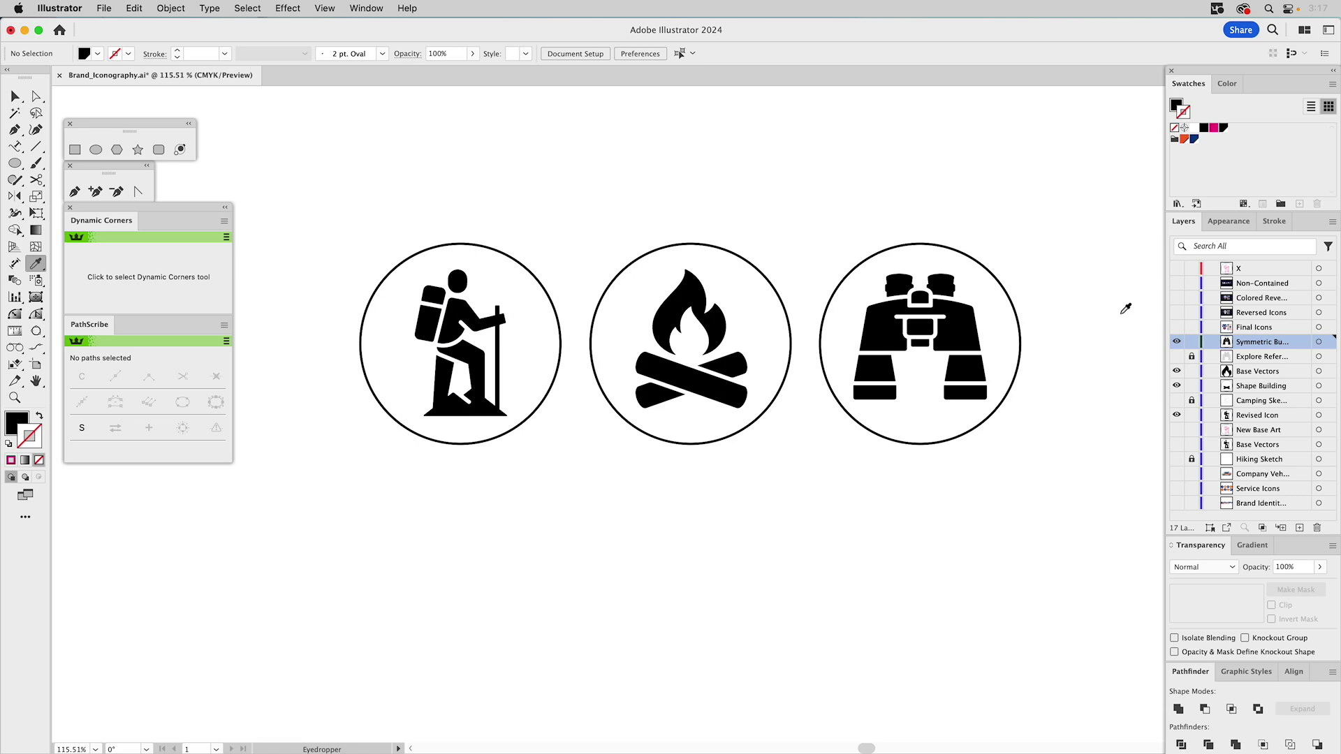
# Show only the Final Icons layer with the coloured icons and Oregon Wild logo
pyautogui.click(1178, 328)
pyautogui.keyDown('alt'); pyautogui.click(1177, 329); pyautogui.keyUp('alt')
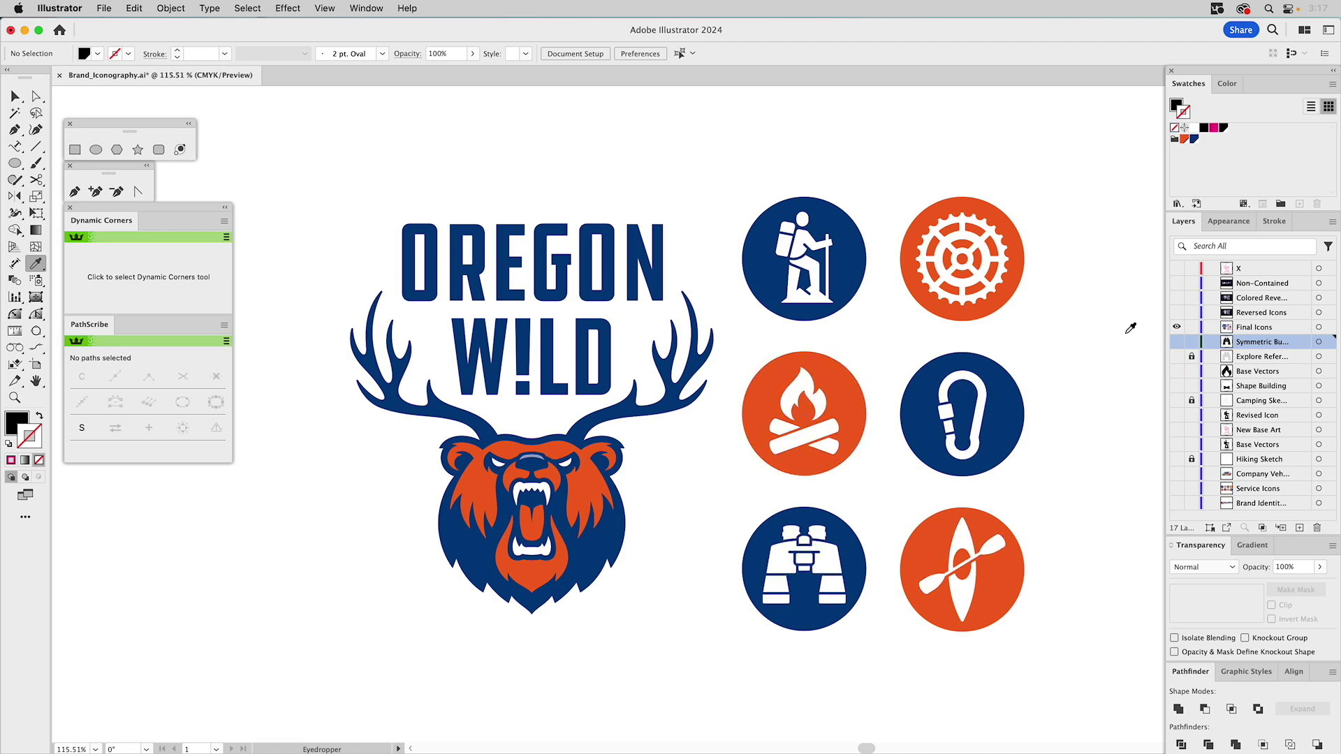
# Preview the Reversed and Colored Reversed icons on the photo, then the Non-Contained white row
pyautogui.click(1176, 313)
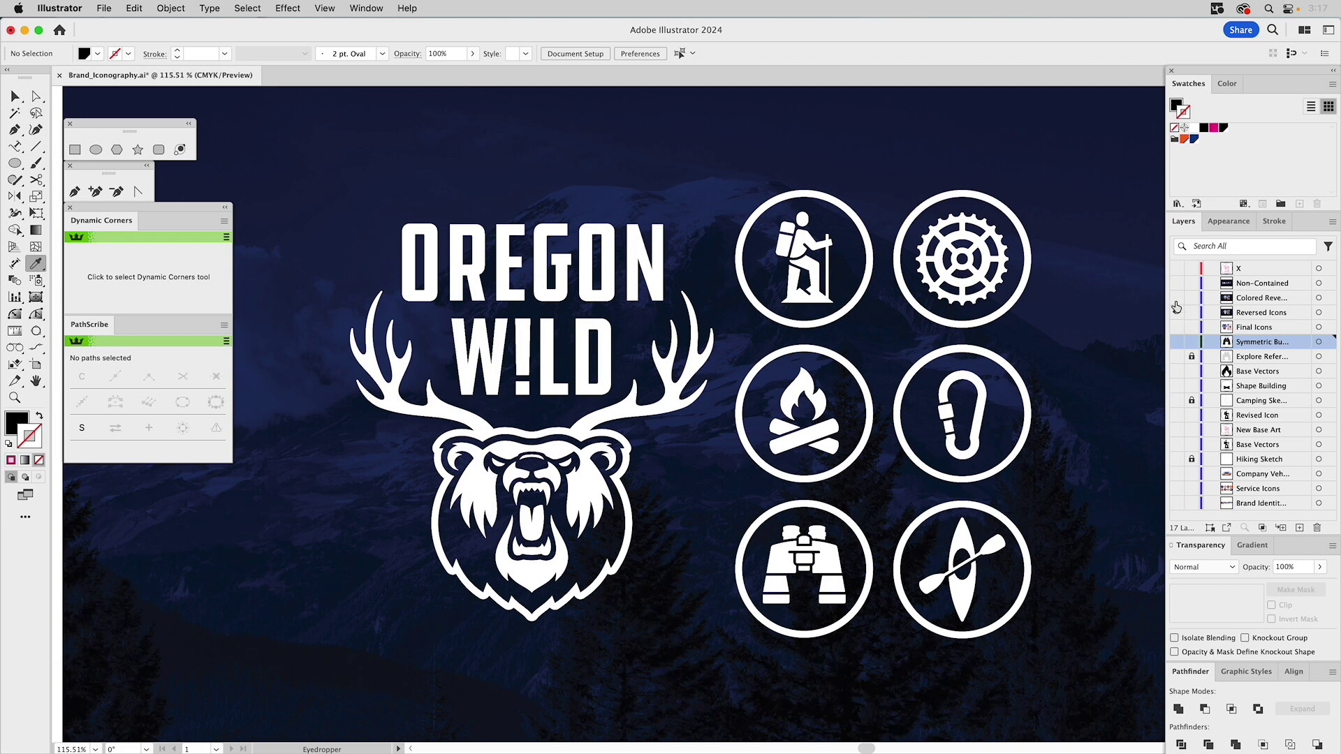
pyautogui.click(1176, 297)
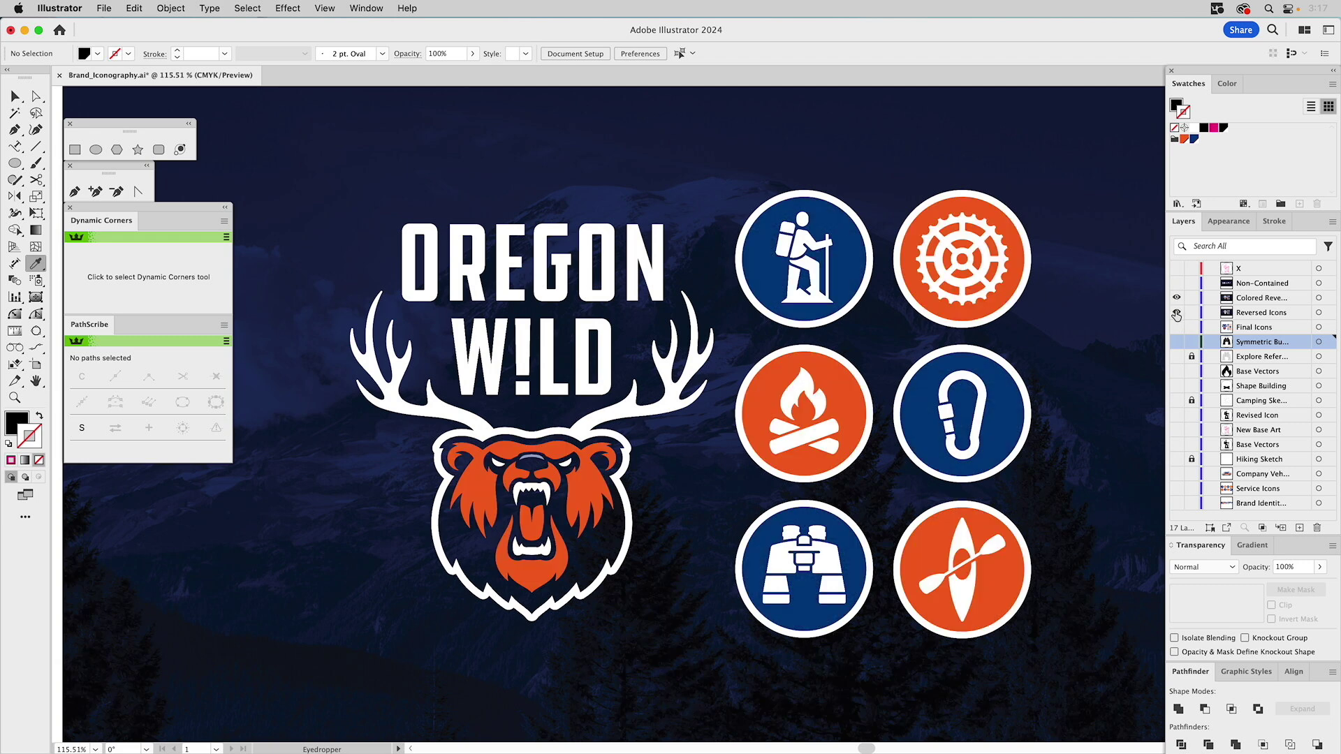
pyautogui.click(1177, 314)
pyautogui.click(1177, 283)
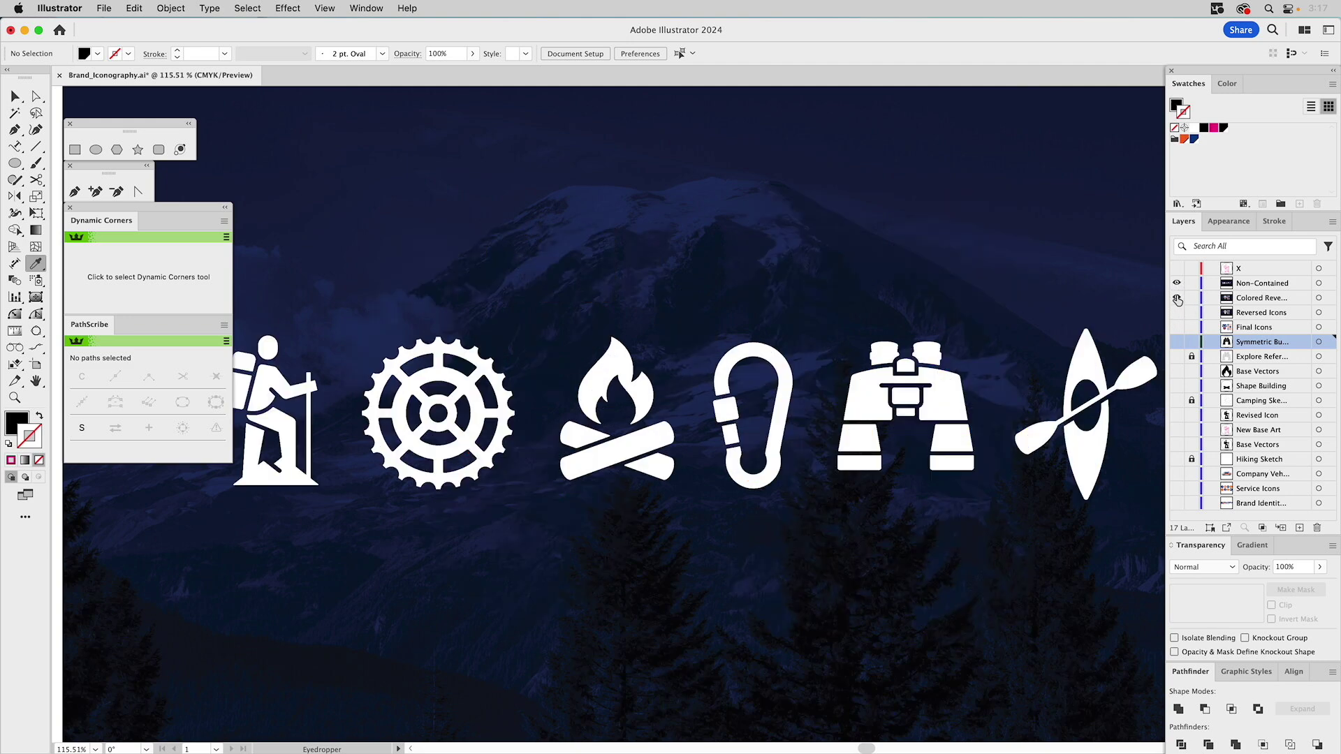
# Collapse the Dynamic Corners/PathScribe panels to icons and recentre the white icon row
pyautogui.click(225, 208)
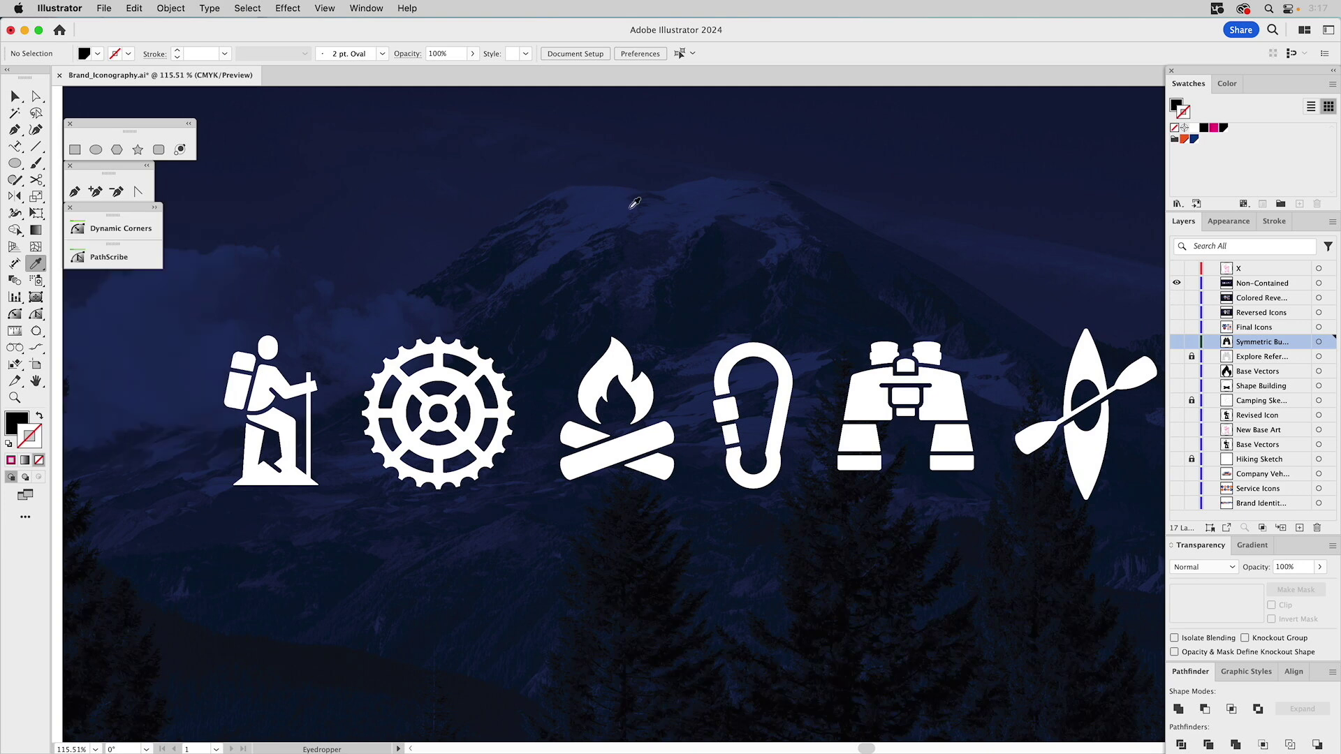
pyautogui.moveTo(626, 209); pyautogui.dragTo(580, 219)
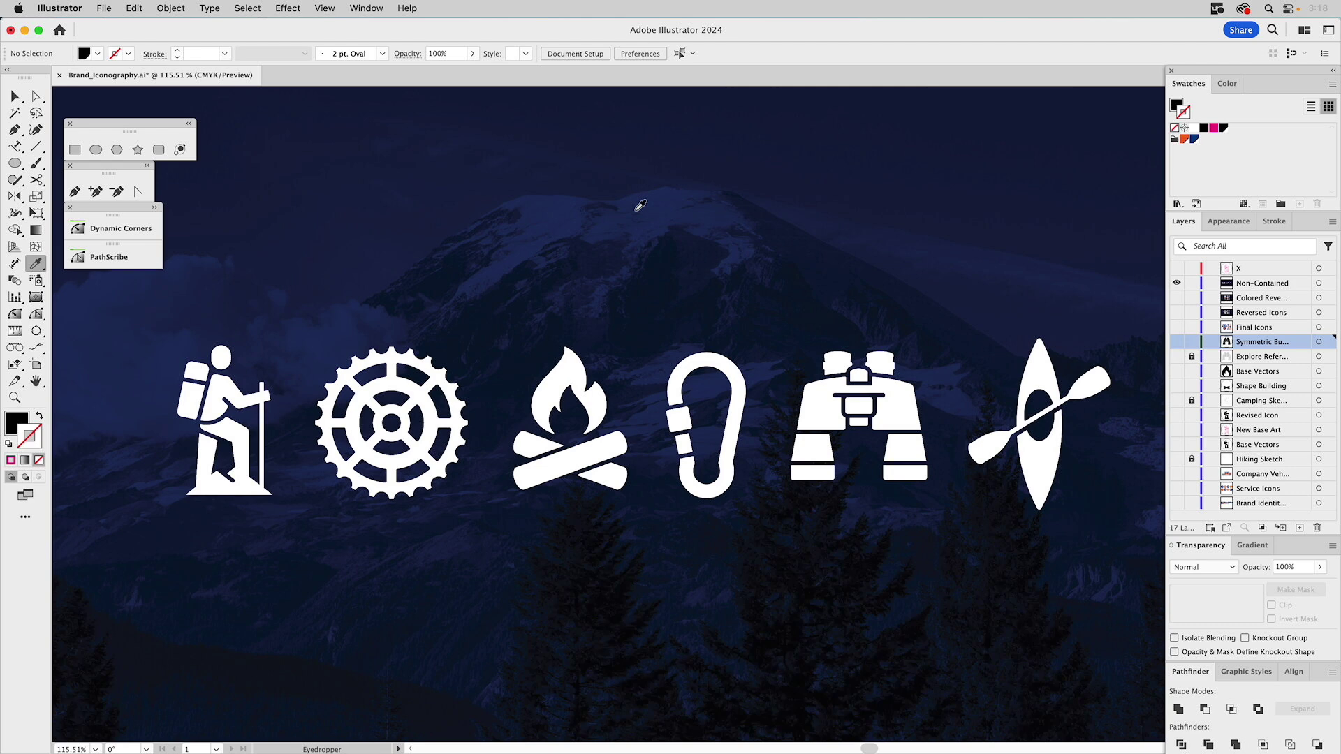
pyautogui.press('super')
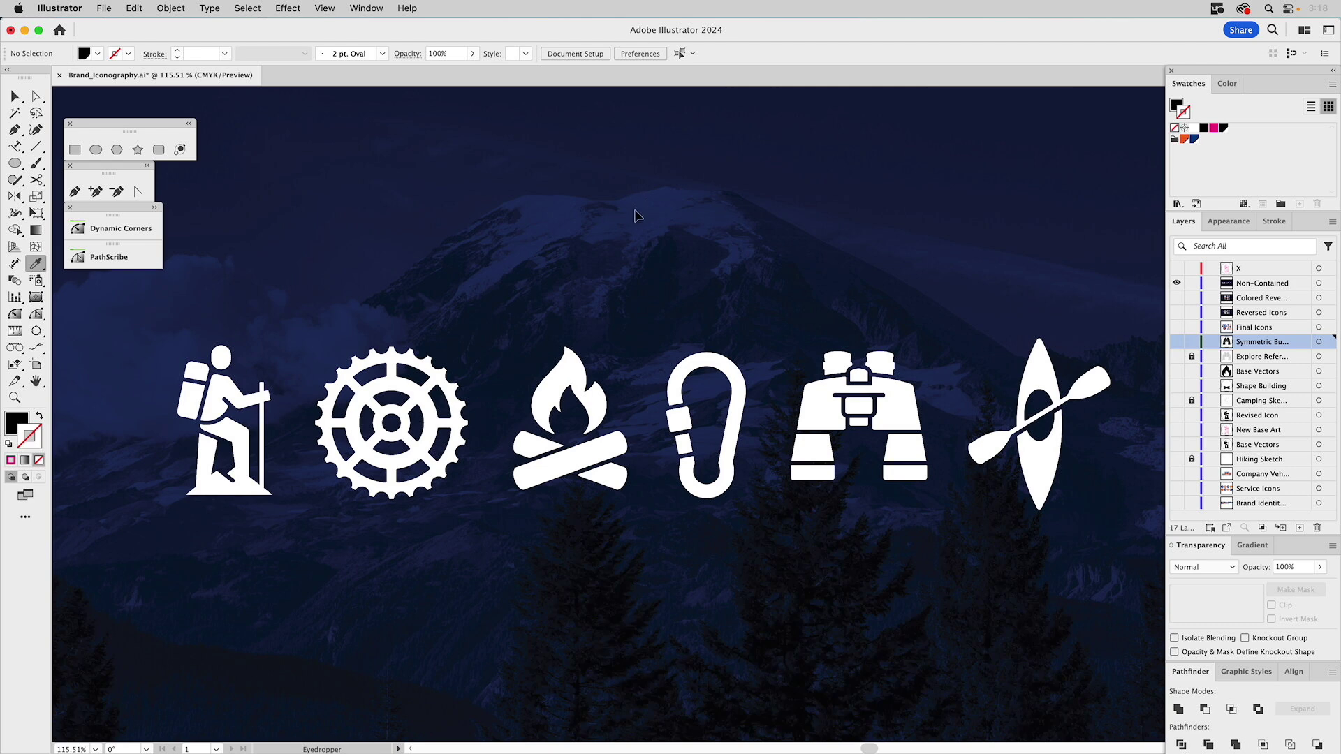